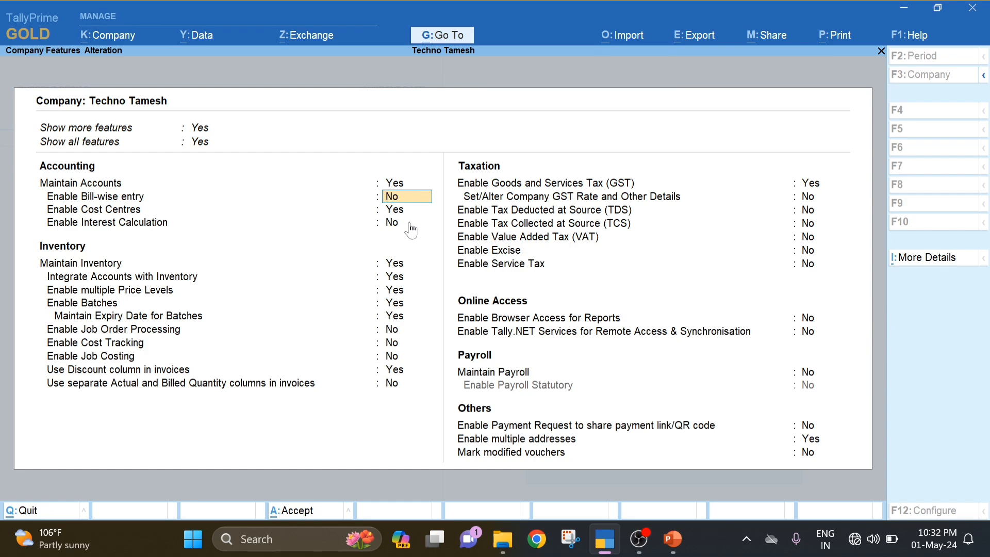
- Enable bill-wise entry and interest calculation in the company's accounting features
text(y)
key(Return)
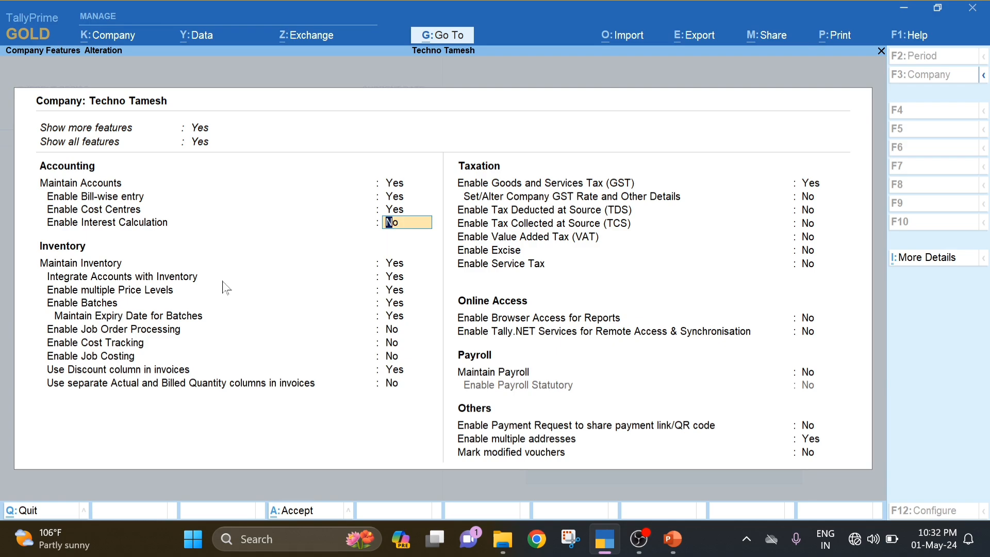
text(y)
key(Return)
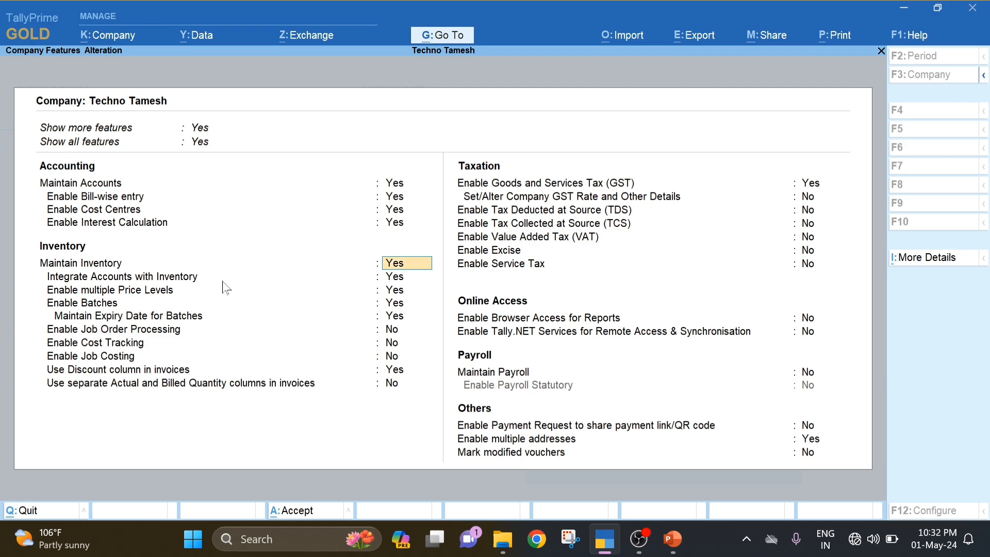
- Keep the remaining company features and the GST registration details as they are, and save the company features
key(Return)
key(Return)
key(Return)
key(Return)
key(Return)
key(Return)
key(Return)
key(Return)
key(Return)
key(Return)
key(Return)
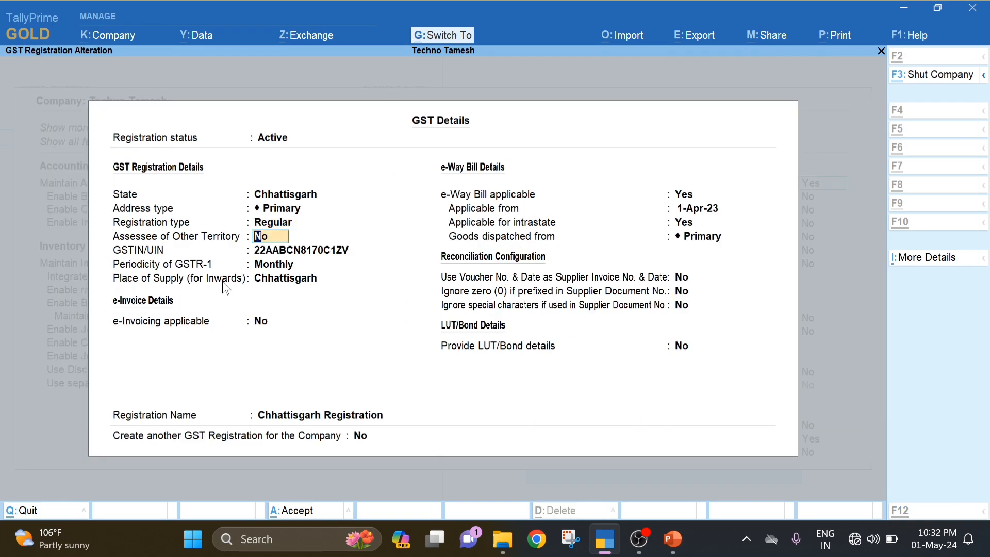
key(ctrl+a)
key(ctrl+a)
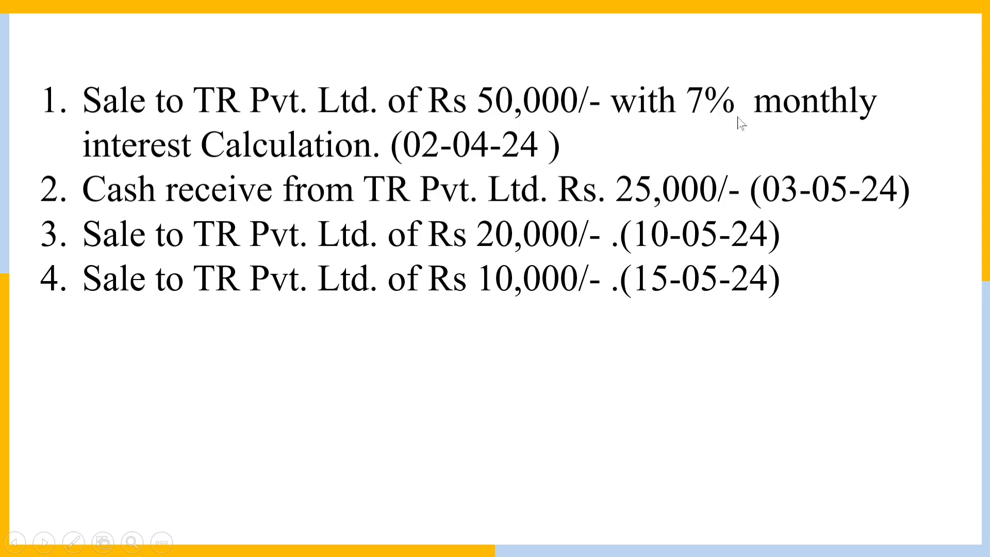
- Switch from the exercise slide to TallyPrime and open the creation form for a new ledger
key(alt+Tab)
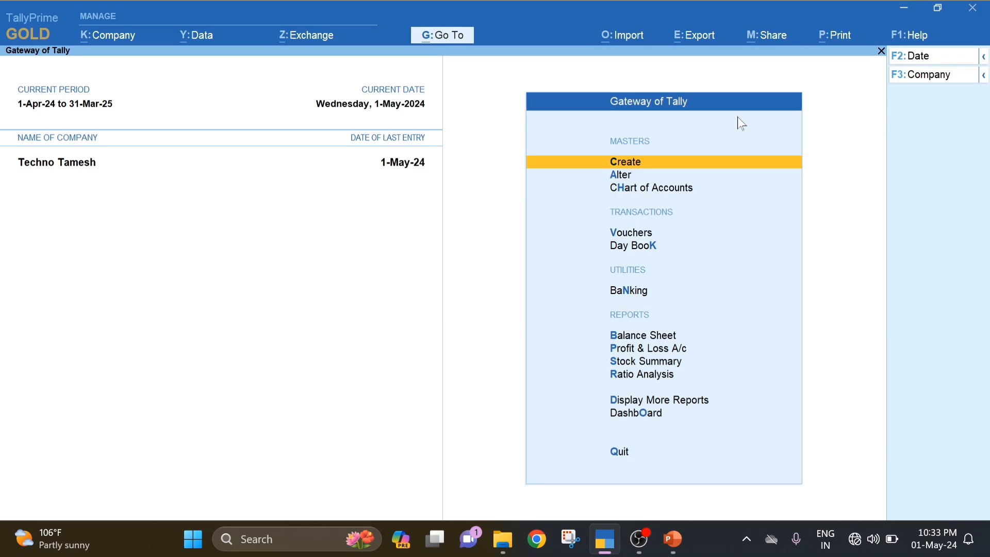
key(Down)
key(Up)
key(Return)
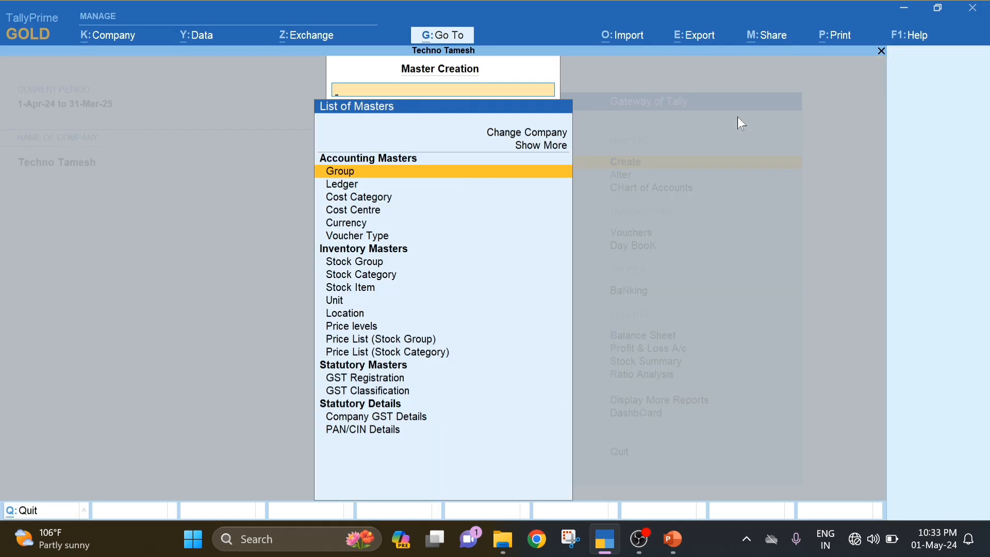
key(Down)
key(Return)
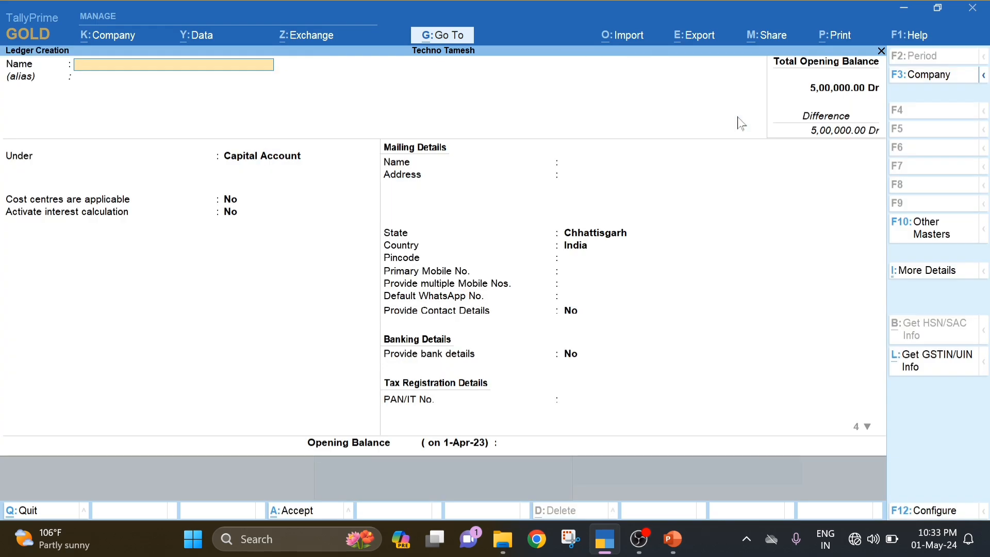
- Name the new ledger Tr Pvt. Ltd, checking the party name on the exercise slide
text(Tr)
key(alt+Tab)
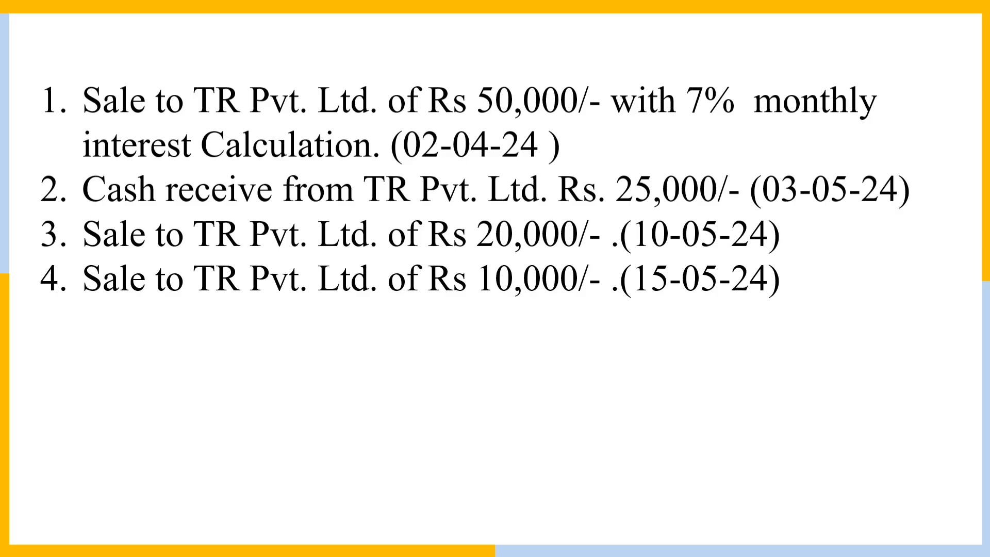
key(alt+Tab)
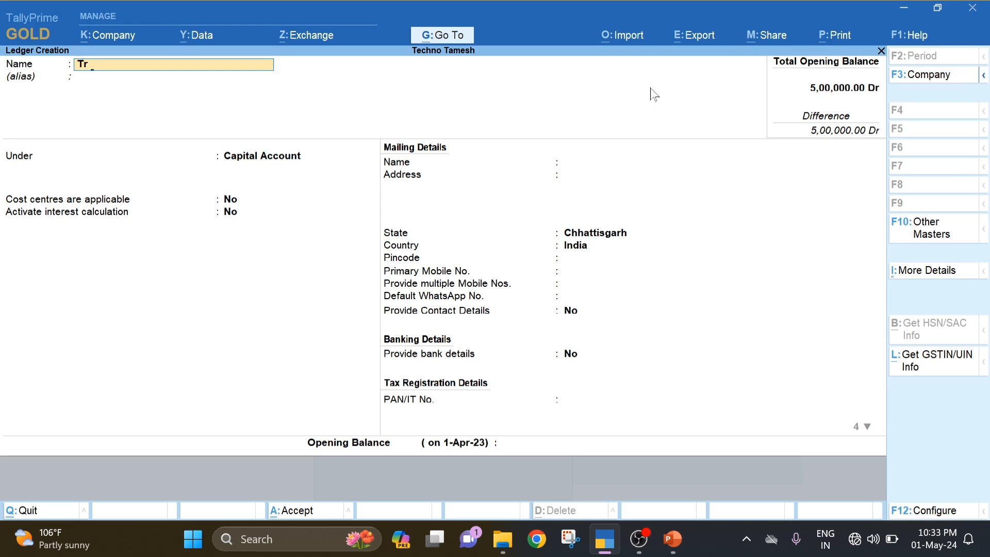
text(tr)
key(BackSpace)
key(BackSpace)
key(BackSpace)
text(Pvt. Ltd)
key(Return)
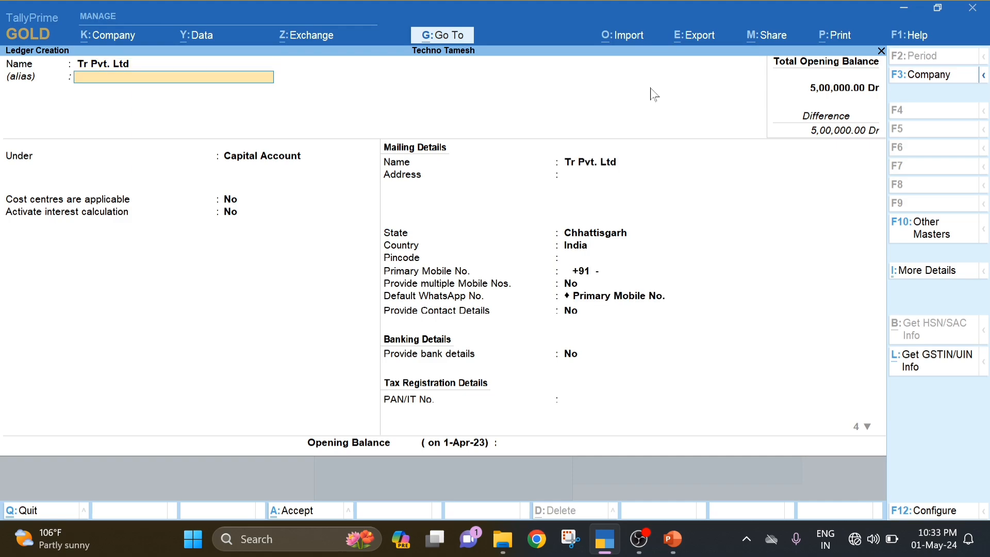
- Place the ledger under Sundry Debtors with pricing level Not Applicable, keeping the default bill-by-bill and cost centre settings
key(Return)
text(Deb)
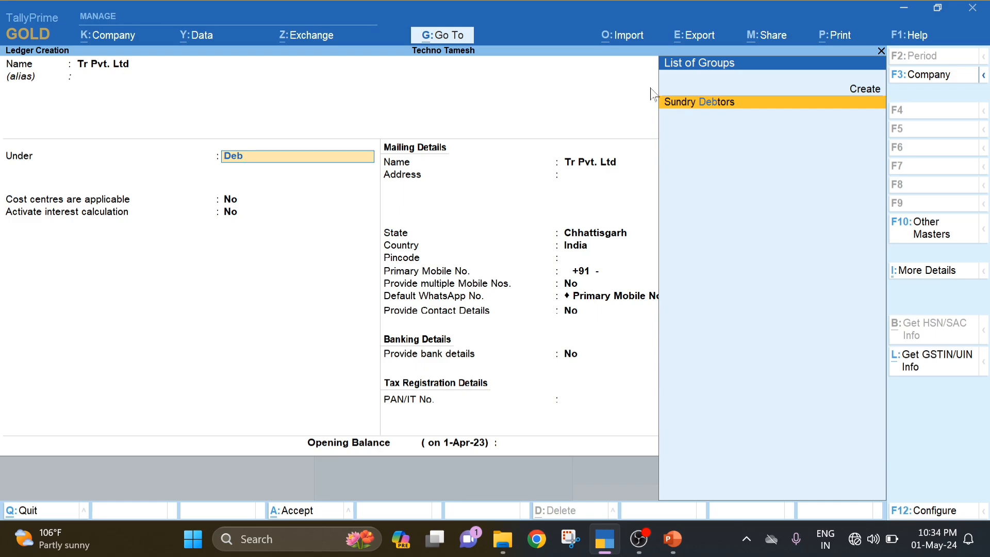
key(Return)
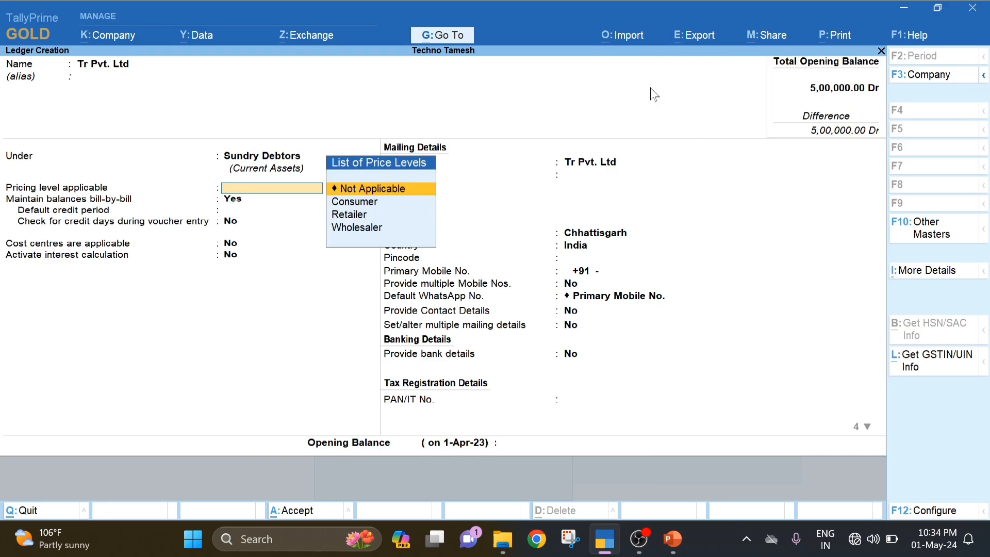
key(Return)
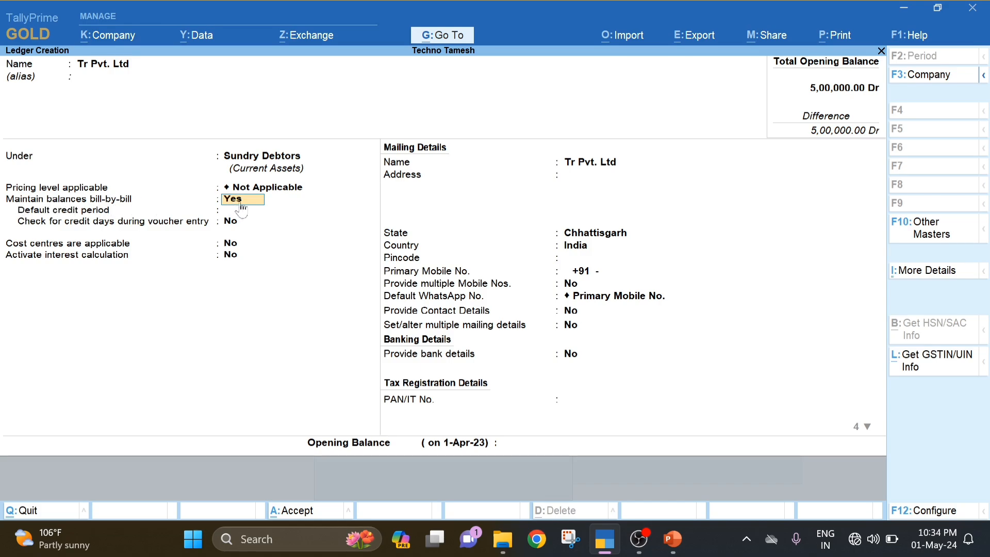
key(Return)
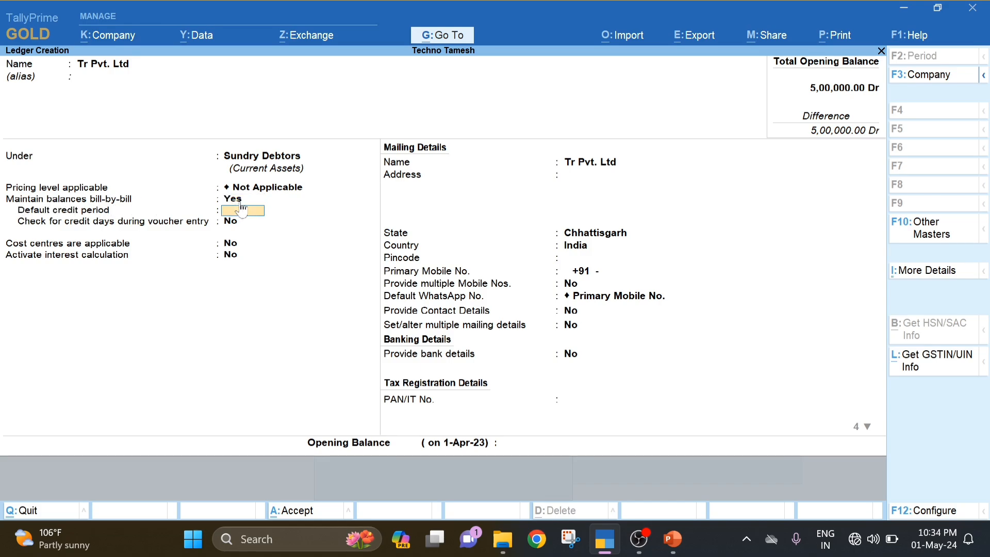
key(Return)
key(Return)
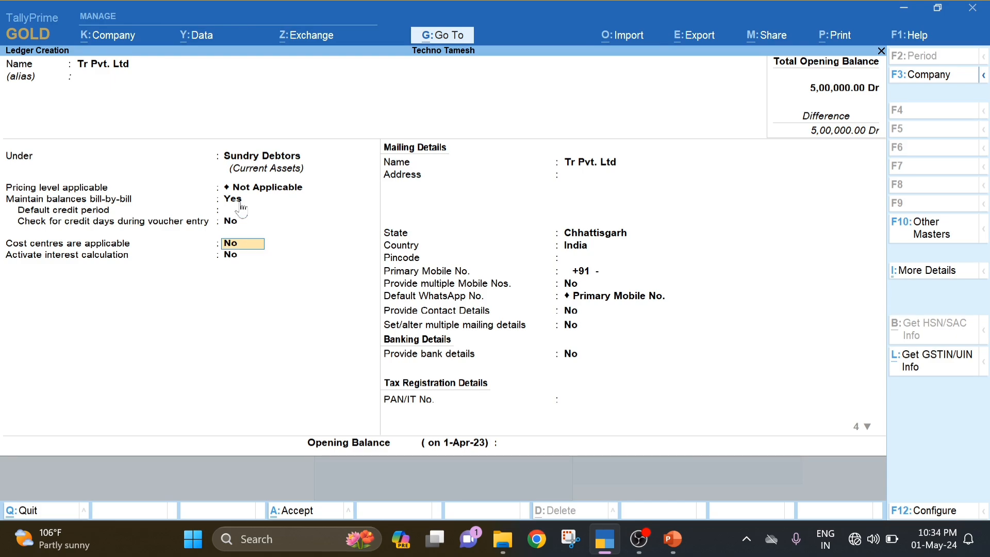
key(Return)
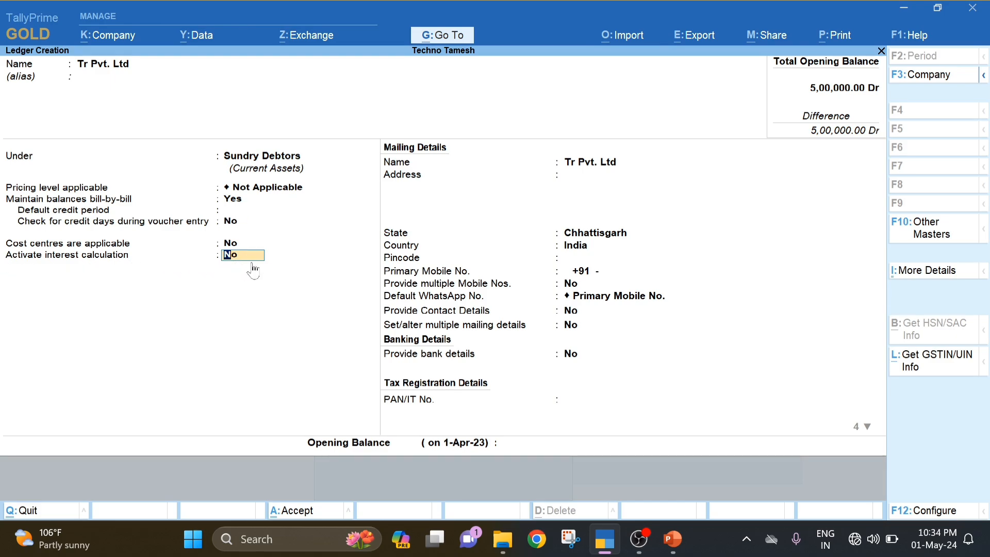
- Activate interest calculation for the ledger, calculated transaction-by-transaction with parameters overridable for each transaction
text(y)
key(Return)
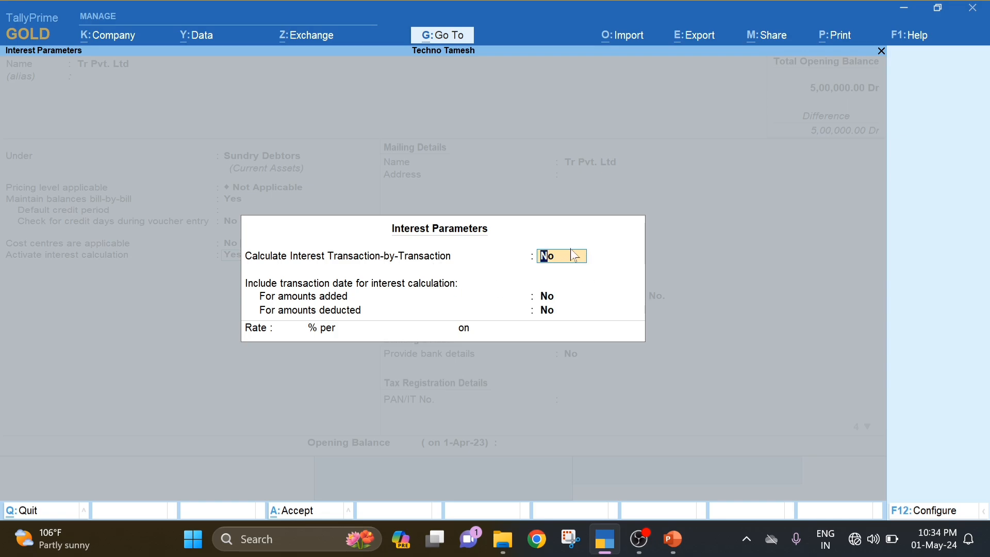
text(y)
key(Return)
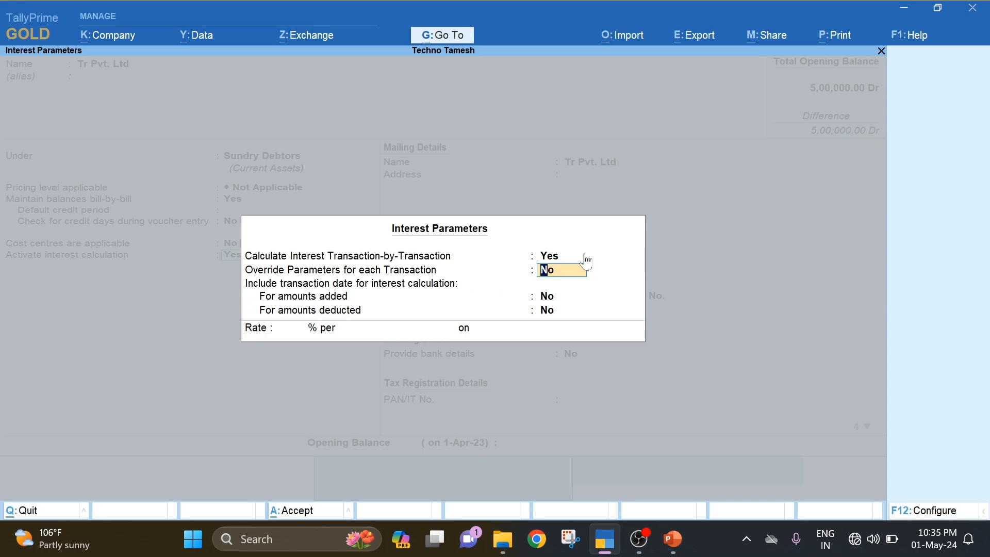
key(Down)
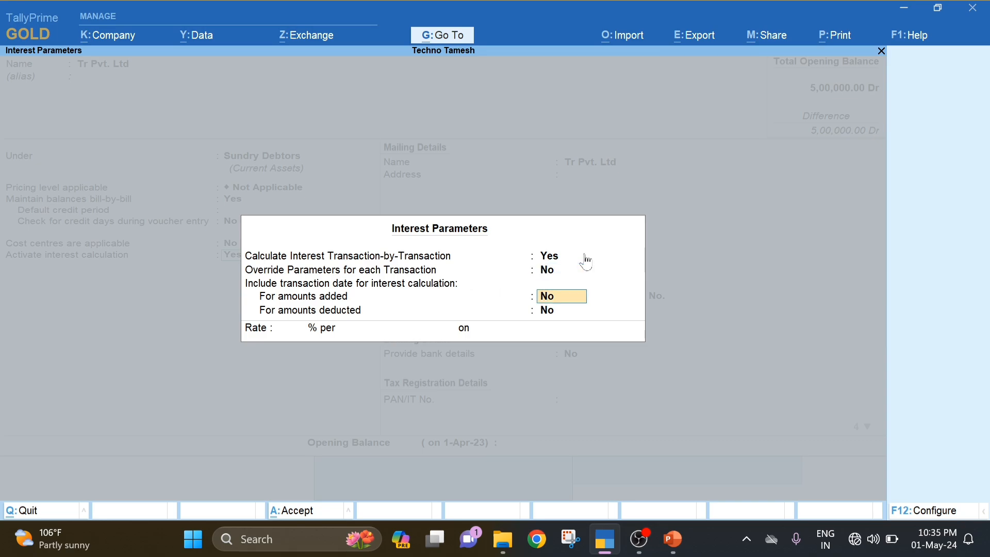
key(Up)
text(y)
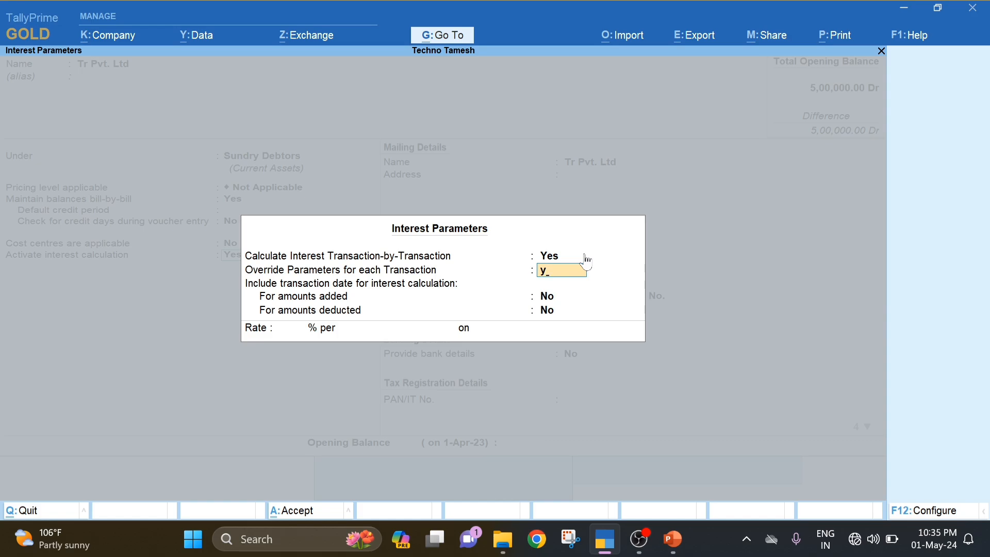
key(Return)
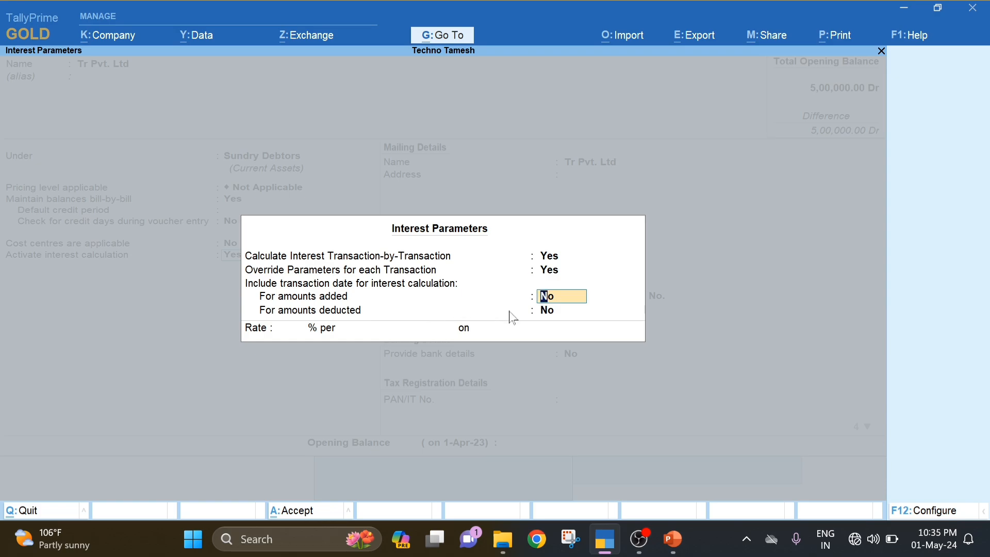
- Include the transaction date in the interest calculation for both amounts added and amounts deducted
text(y)
key(Return)
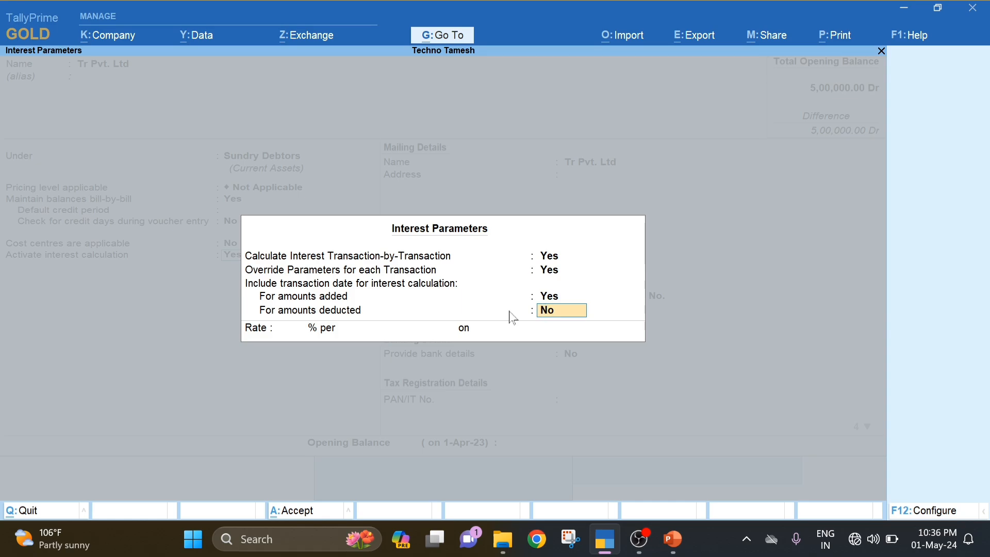
text(y)
key(Return)
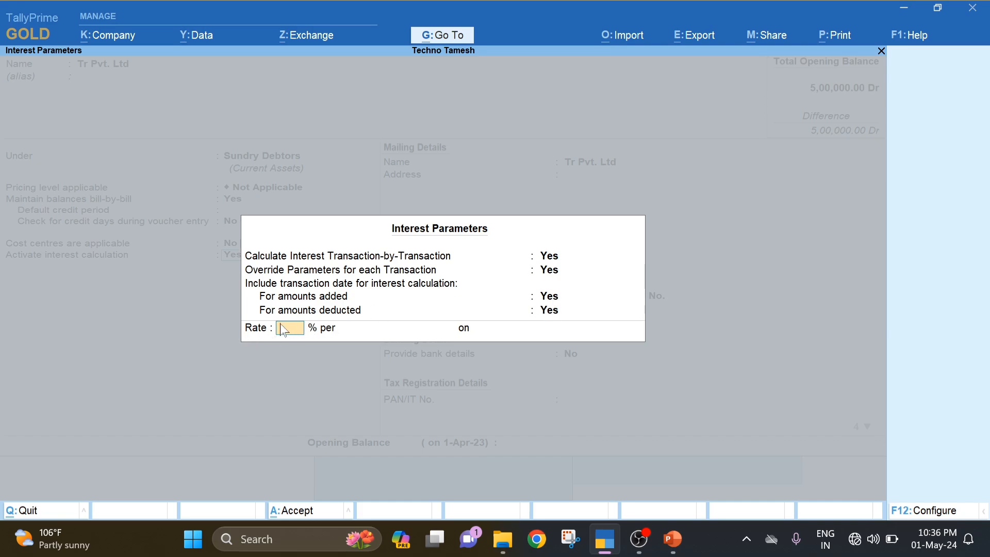
- Set the interest rate to 7% per 30-Day Month, checking the monthly rate on the exercise slide
key(Return)
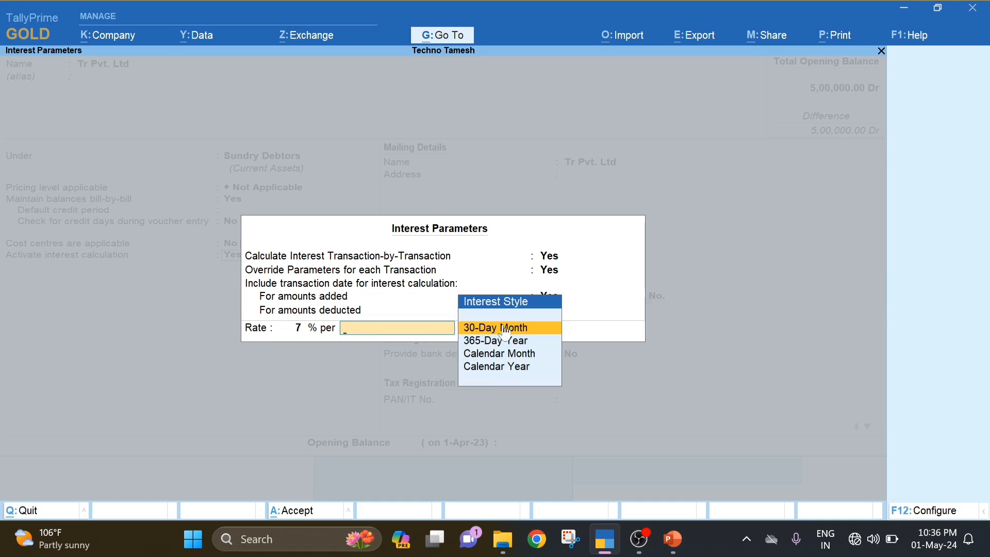
key(alt+Tab)
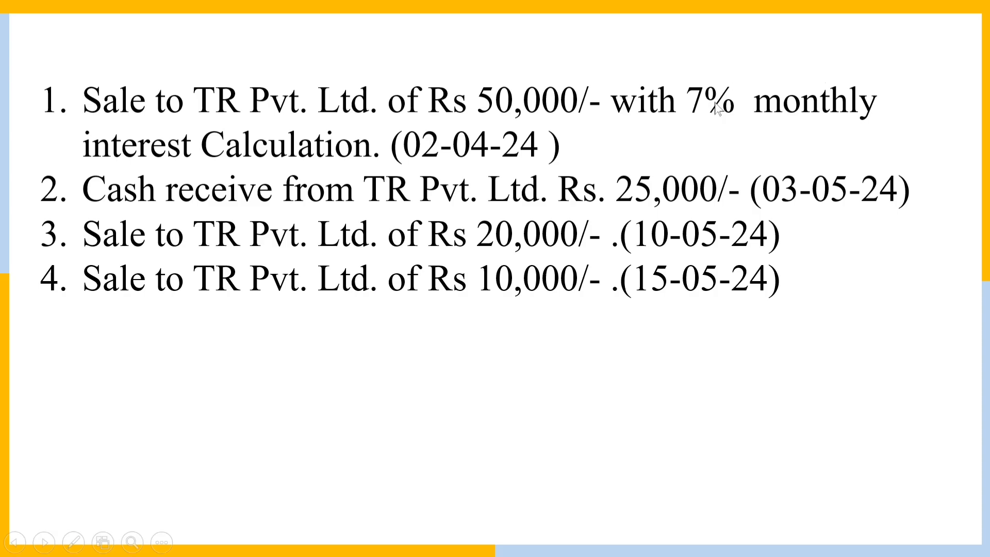
key(alt+Tab)
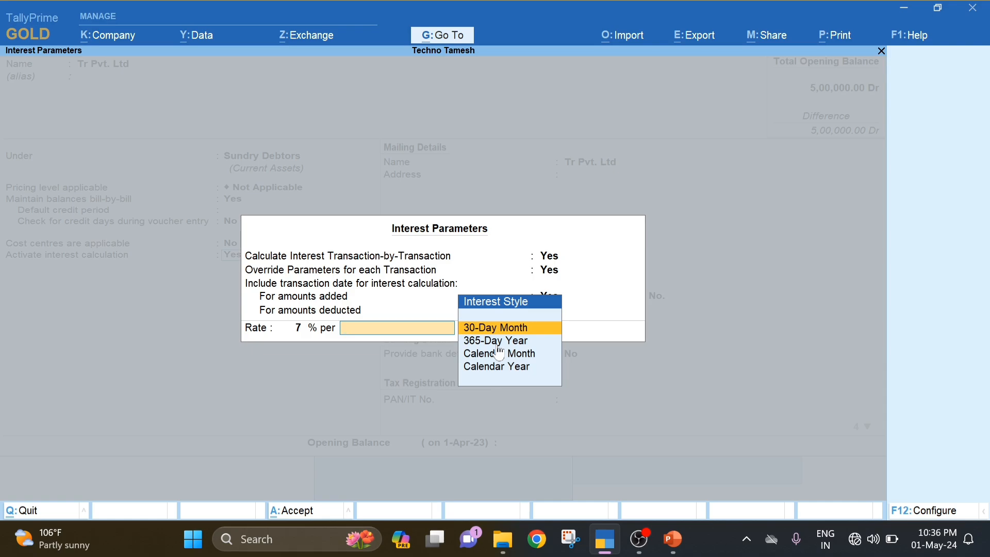
key(Down)
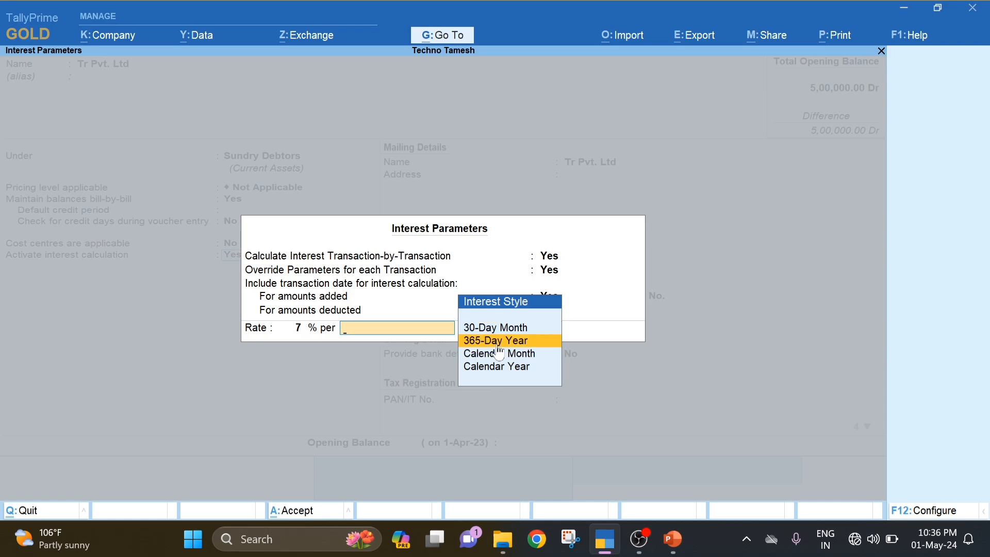
key(Up)
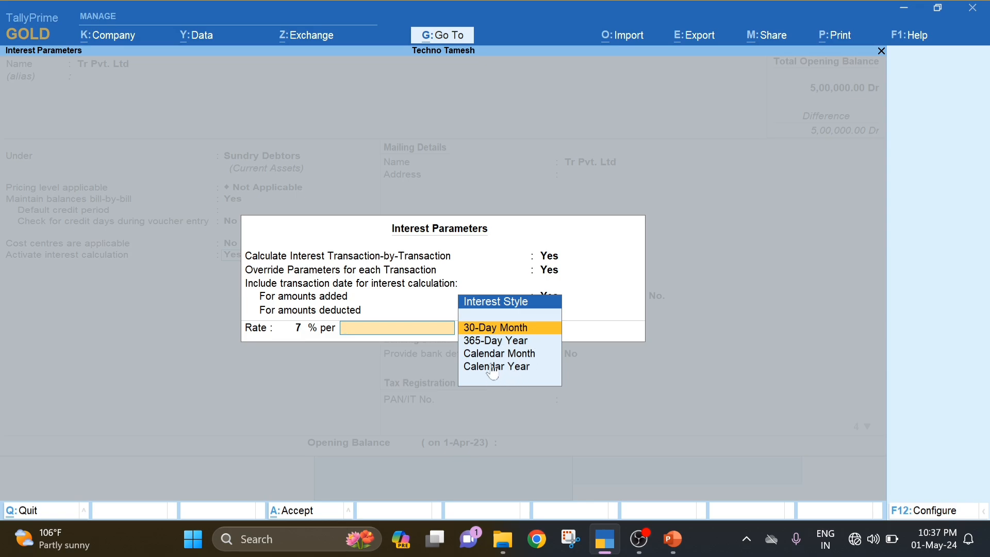
key(Down)
key(Up)
key(Return)
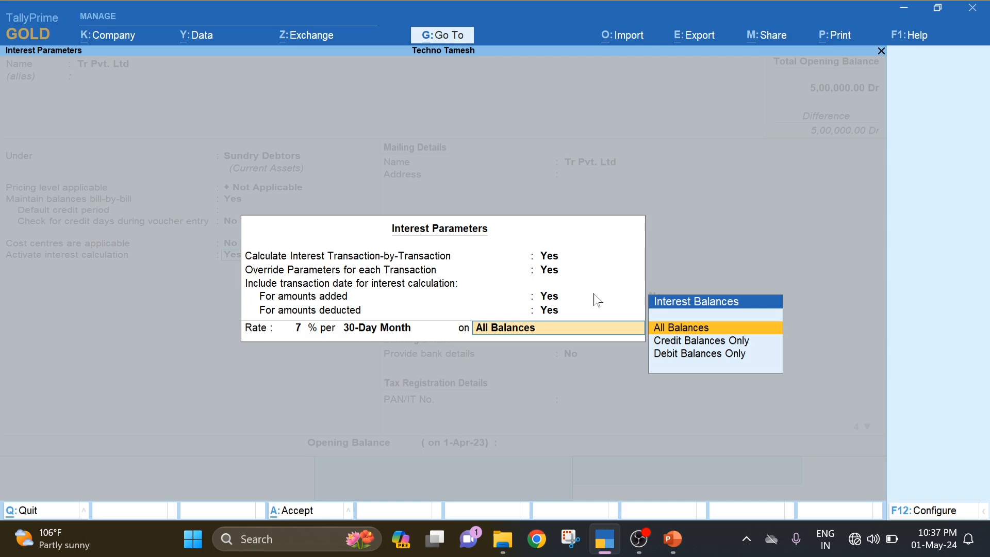
- Enable the use of advance interest parameters and set the override of advanced parameters to No
click(475, 260)
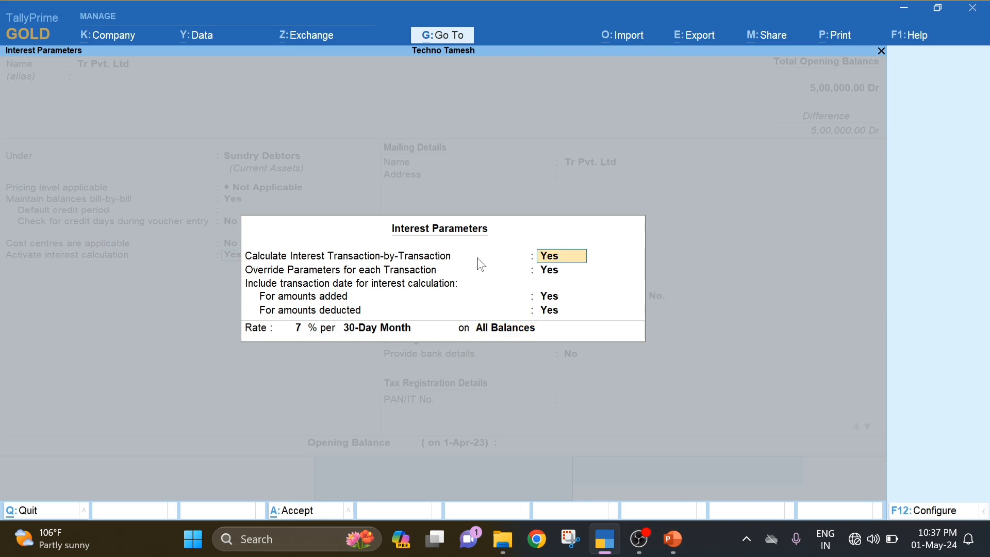
click(932, 511)
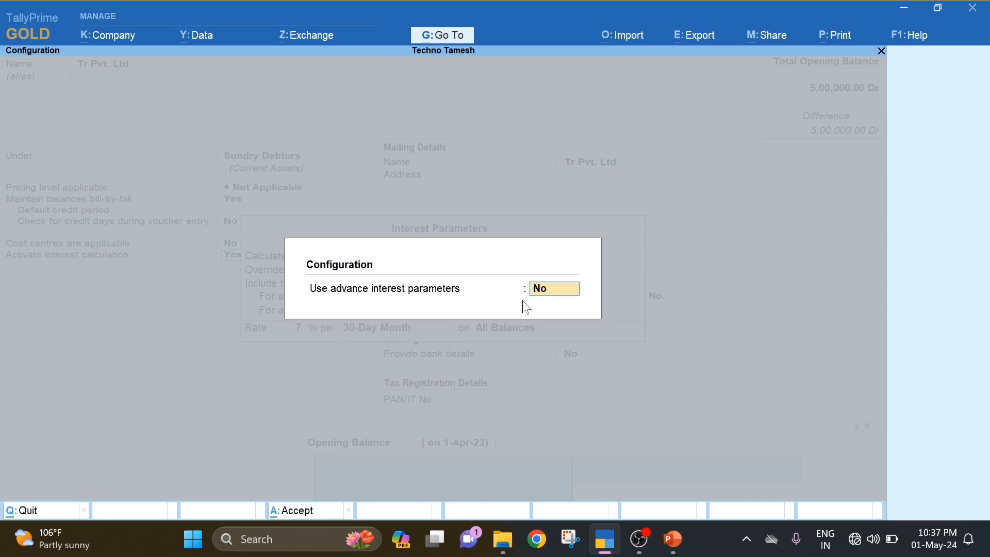
text(y)
key(Return)
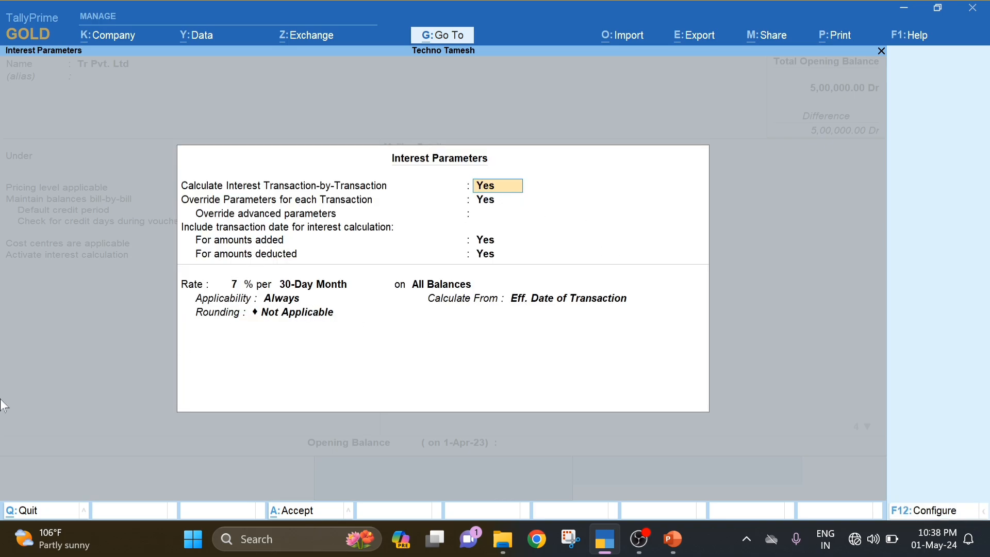
key(Return)
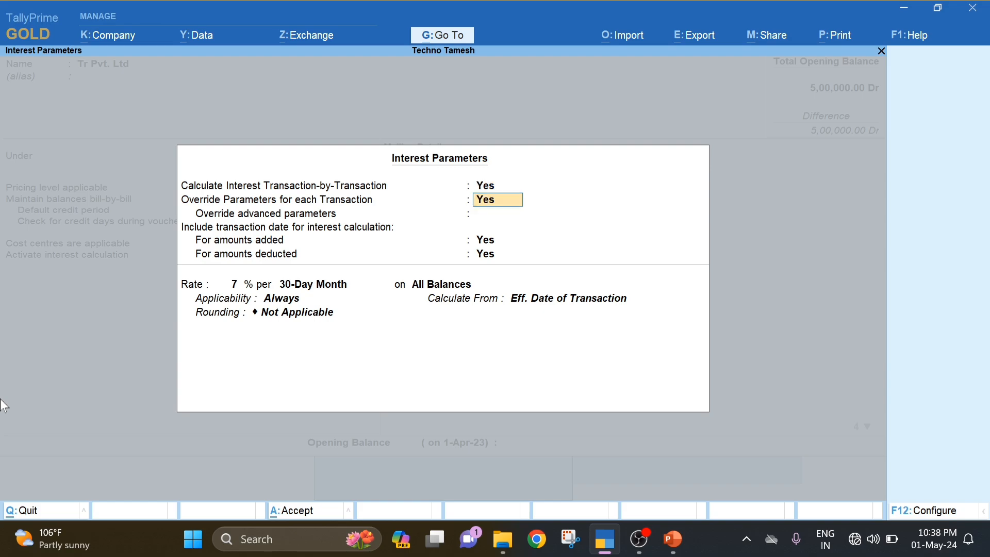
key(Return)
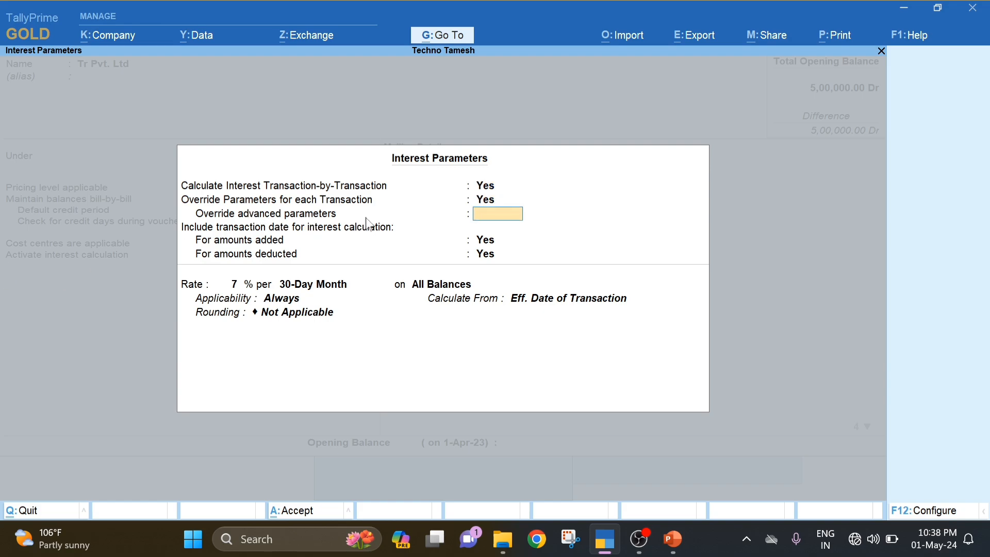
key(Return)
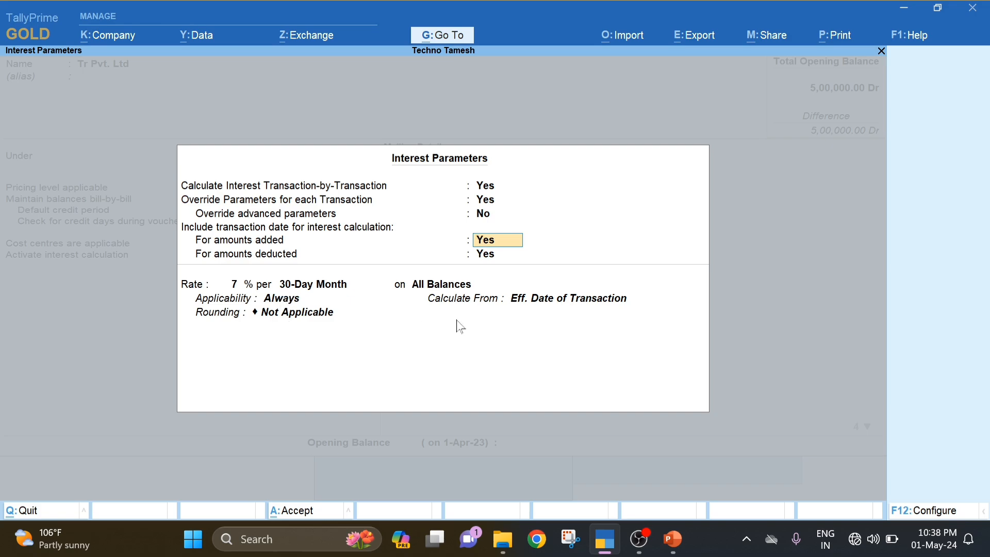
- Keep the rate at 7% per 30-Day Month on All Balances and set its applicability to Always
key(Up)
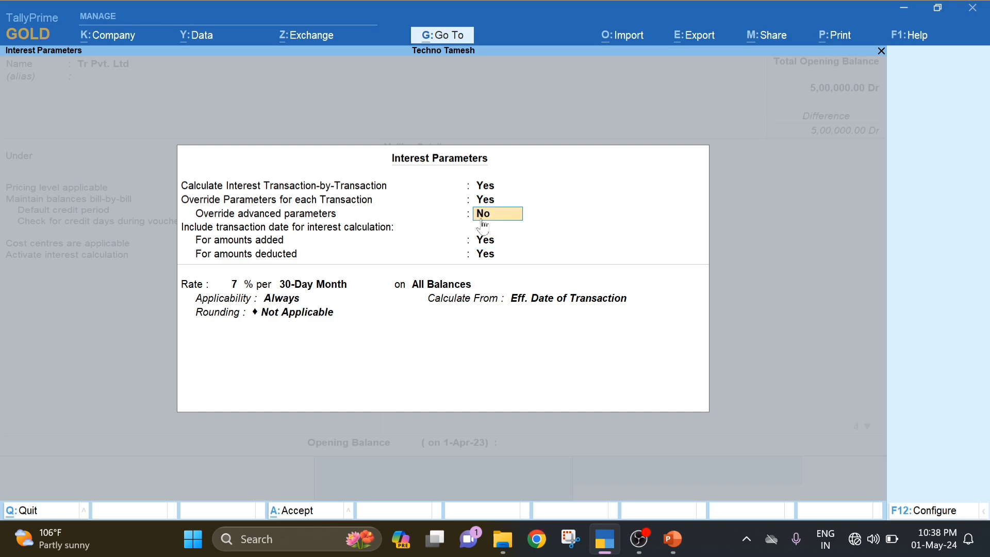
key(Return)
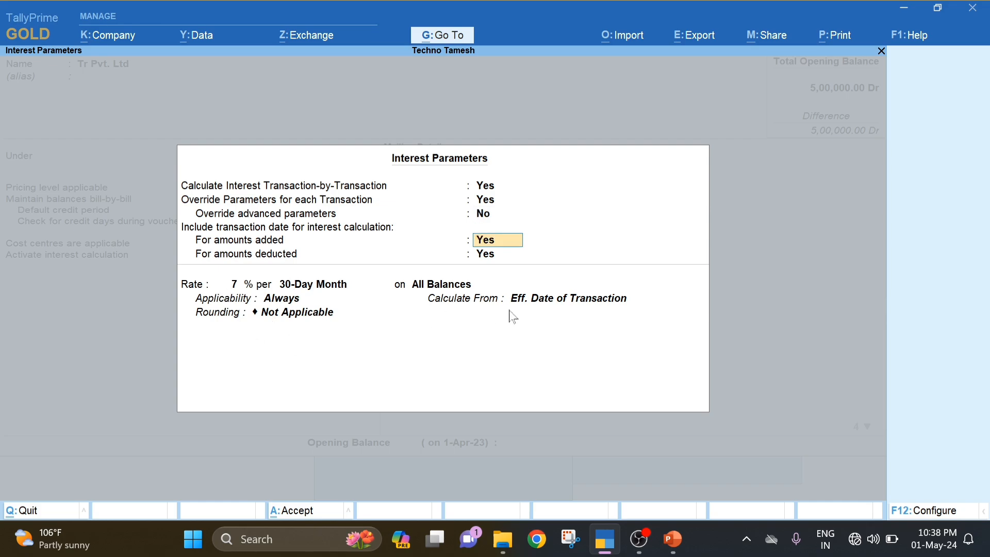
key(Return)
key(Return)
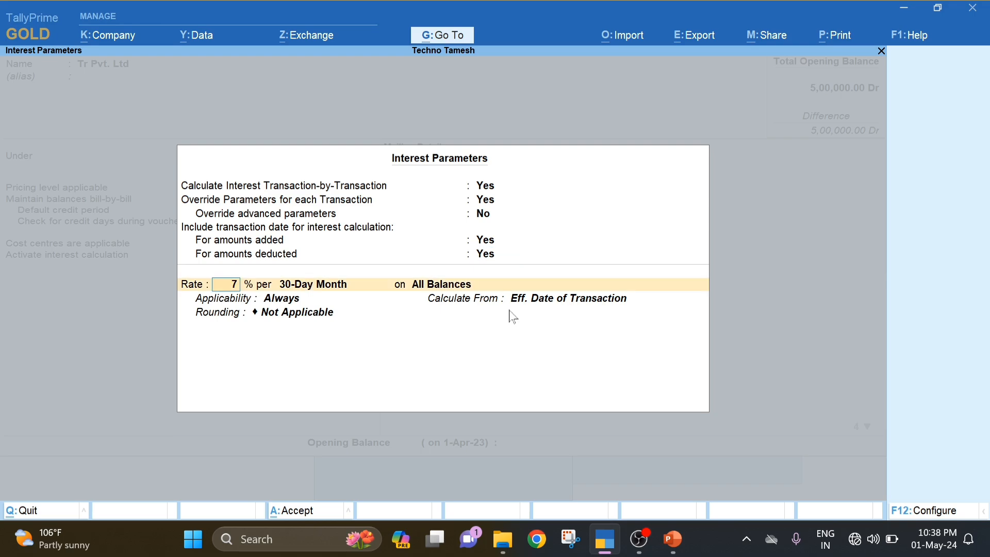
key(Return)
key(Return)
key(Return)
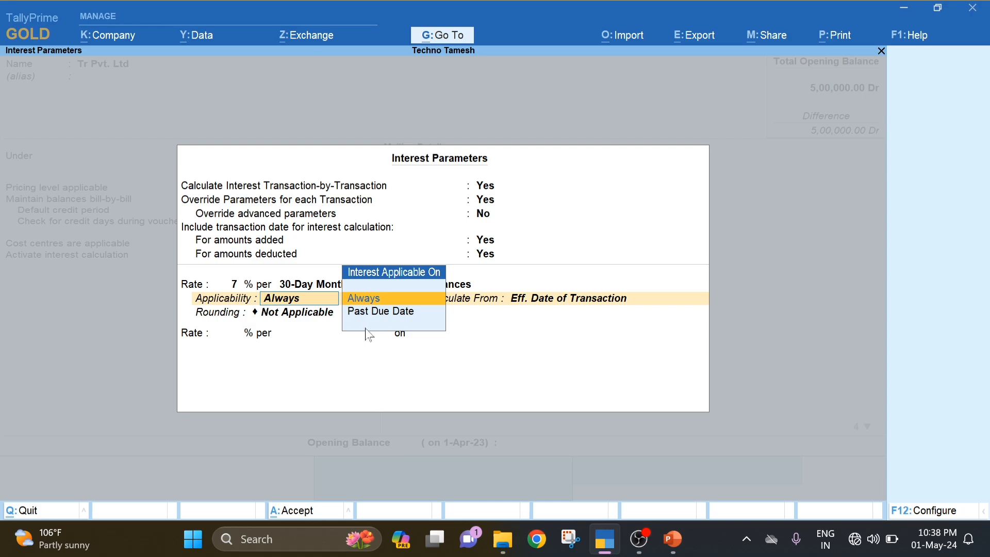
key(Return)
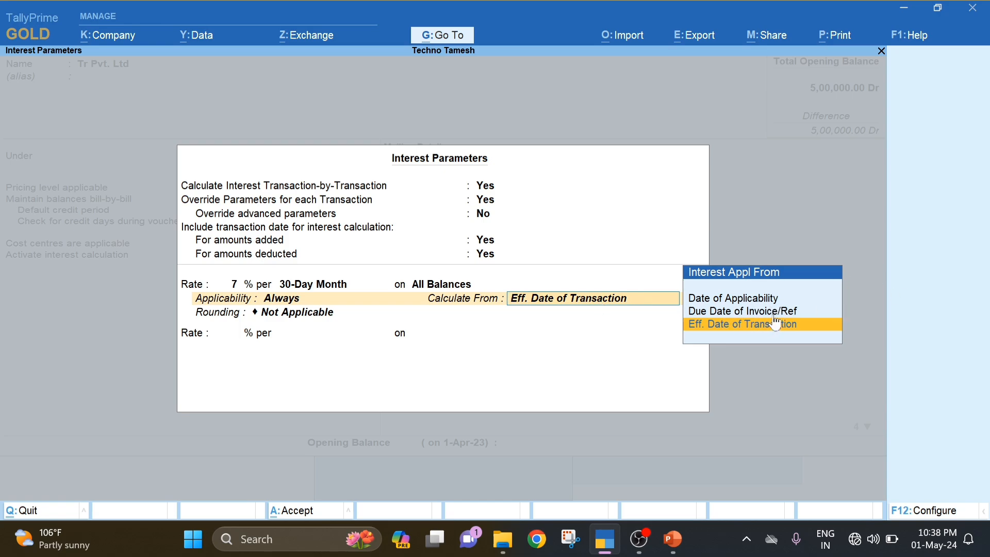
- Review the start-date options for interest and calculate it from Eff. Date of Transaction
key(Up)
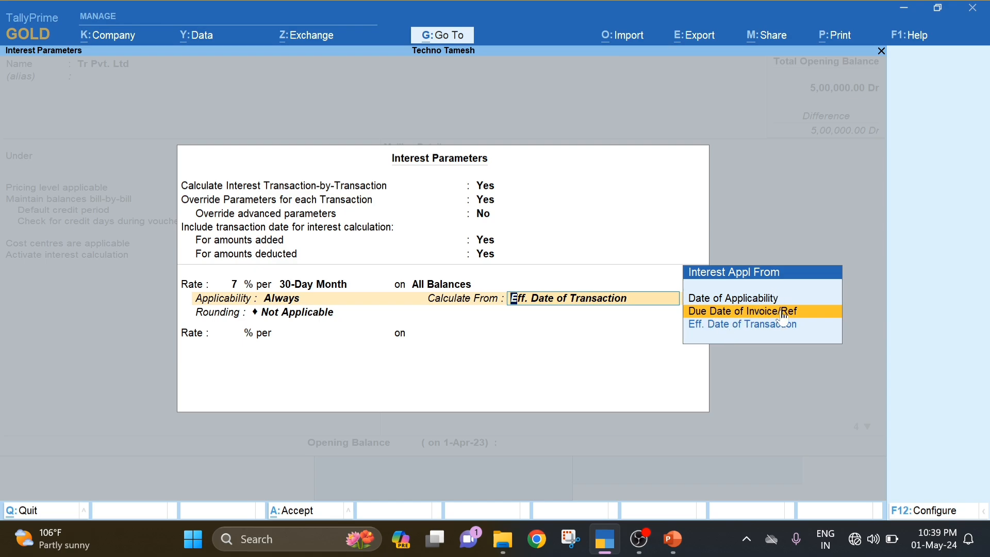
key(Up)
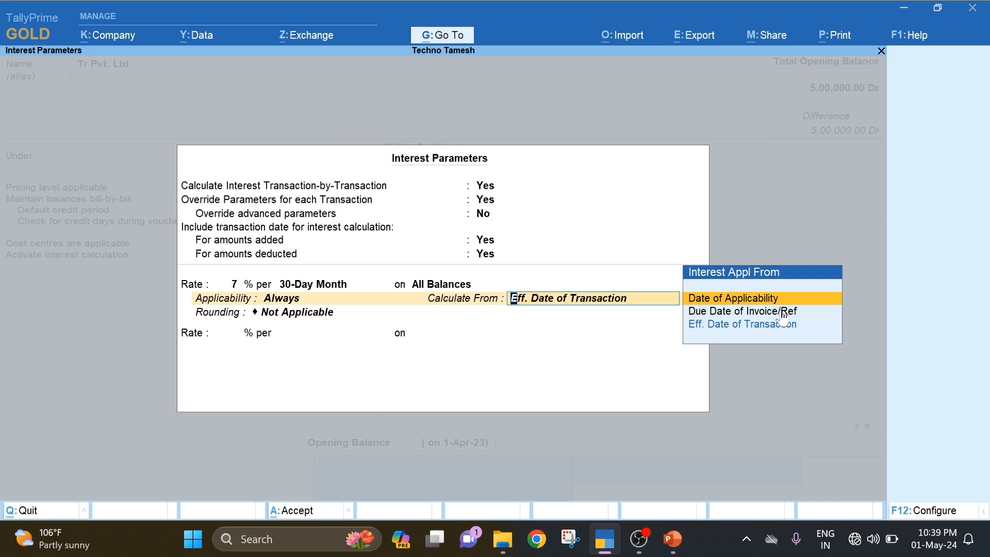
key(Down)
key(Down)
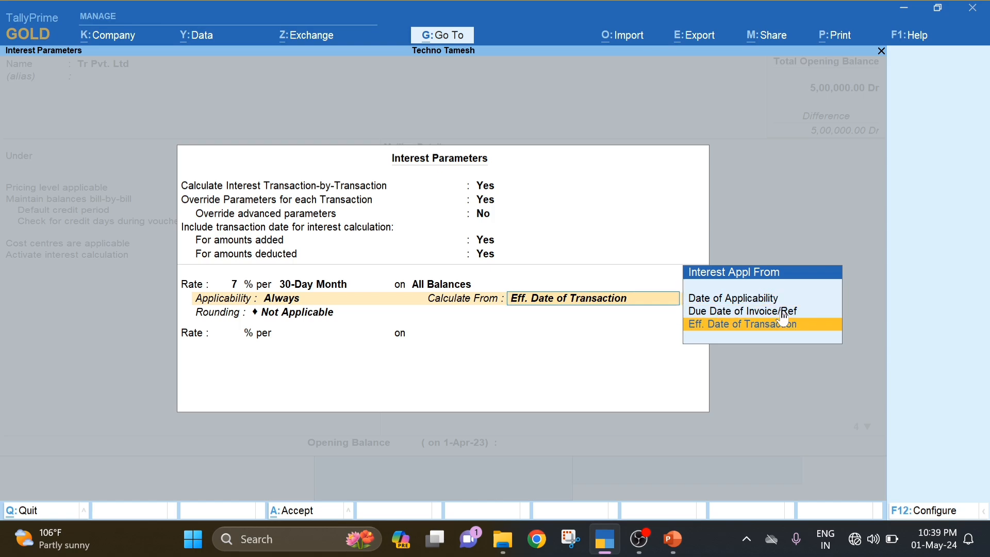
key(Return)
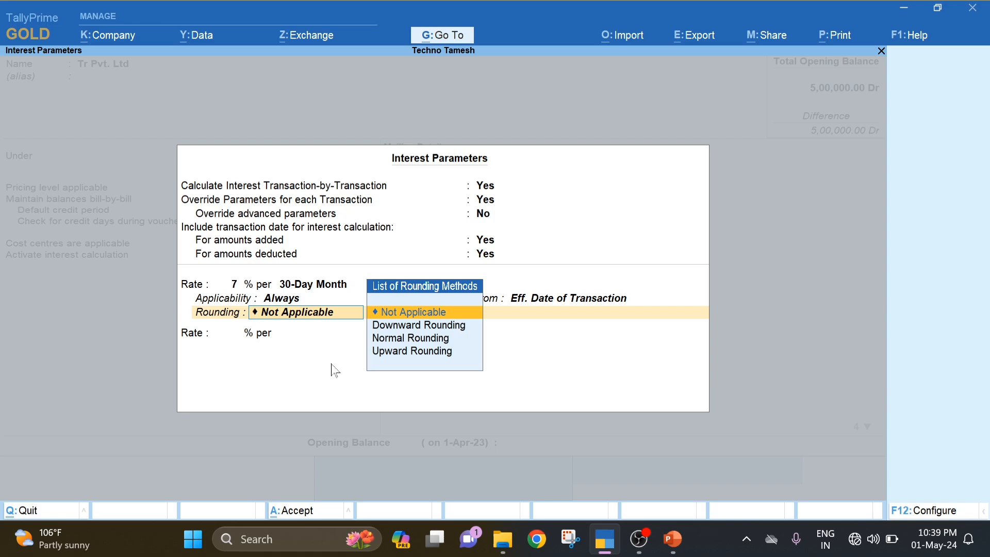
- Set the interest rounding to Normal Rounding with a limit of 1 and accept the interest parameters
key(Down)
key(Down)
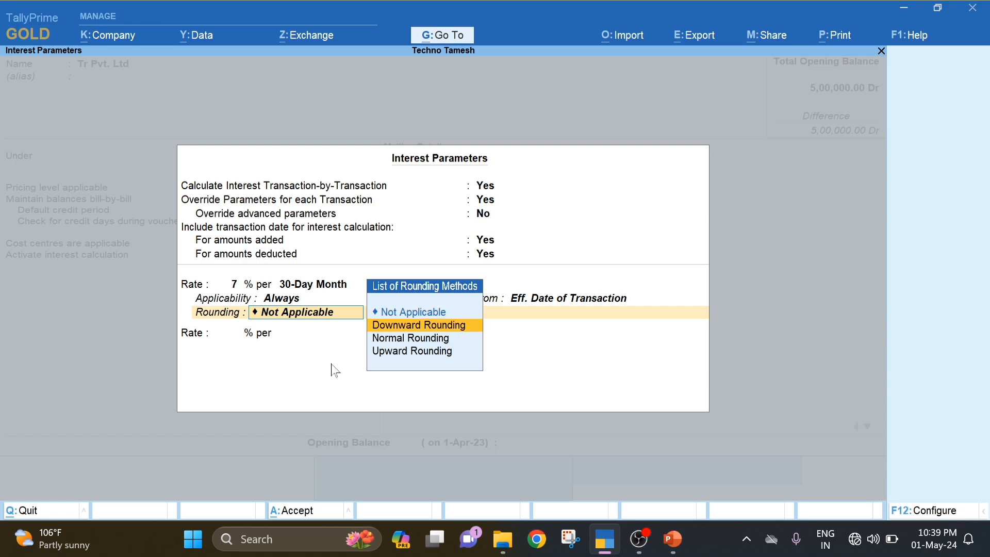
key(Return)
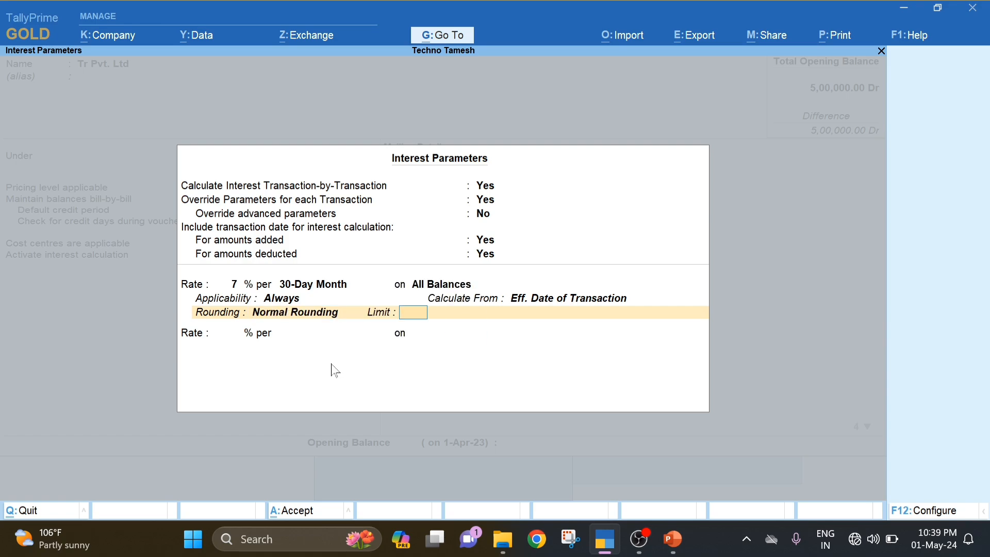
text(1)
key(Return)
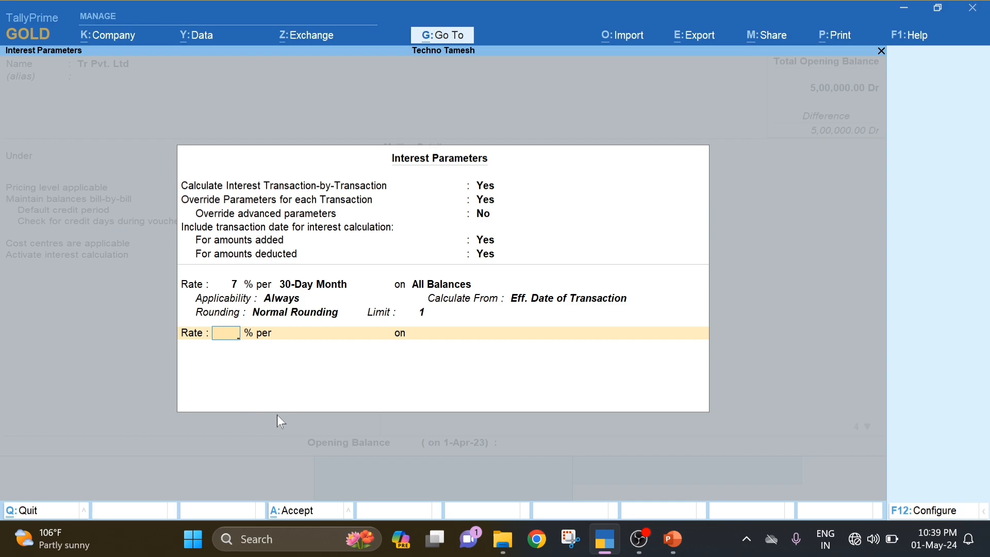
key(Return)
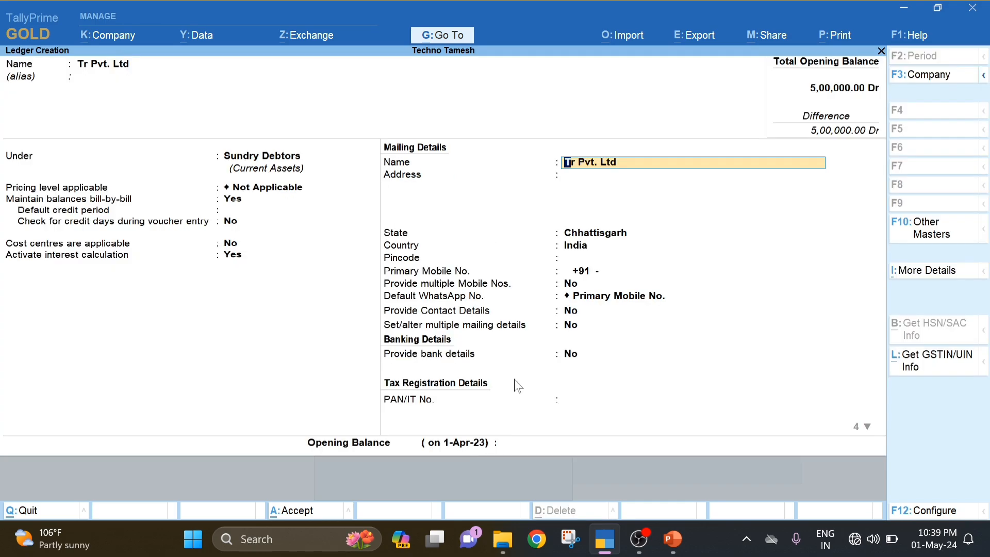
- Keep the default mailing details with state Chhattisgarh and country India, and provide no contact or bank details
key(Return)
key(Return)
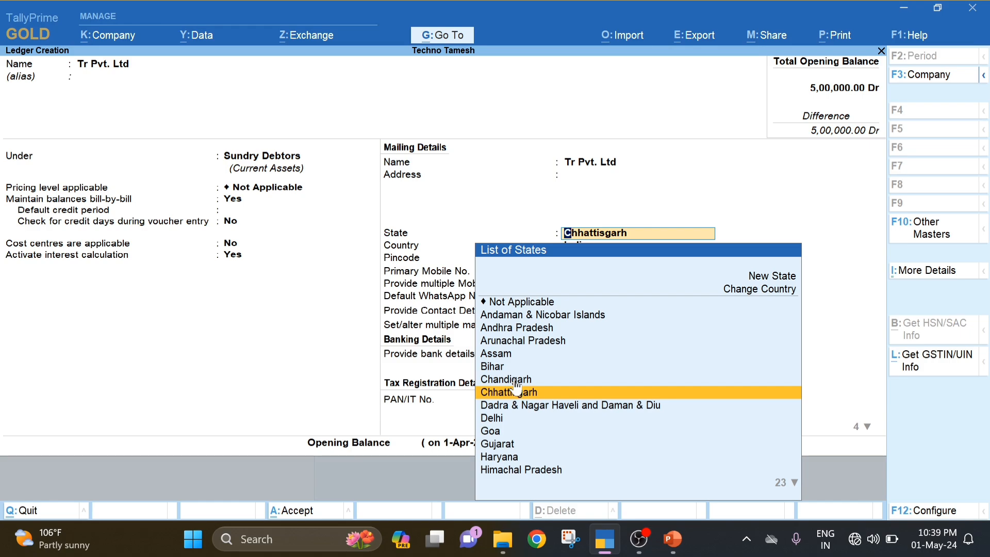
key(Return)
key(Return)
key(Return)
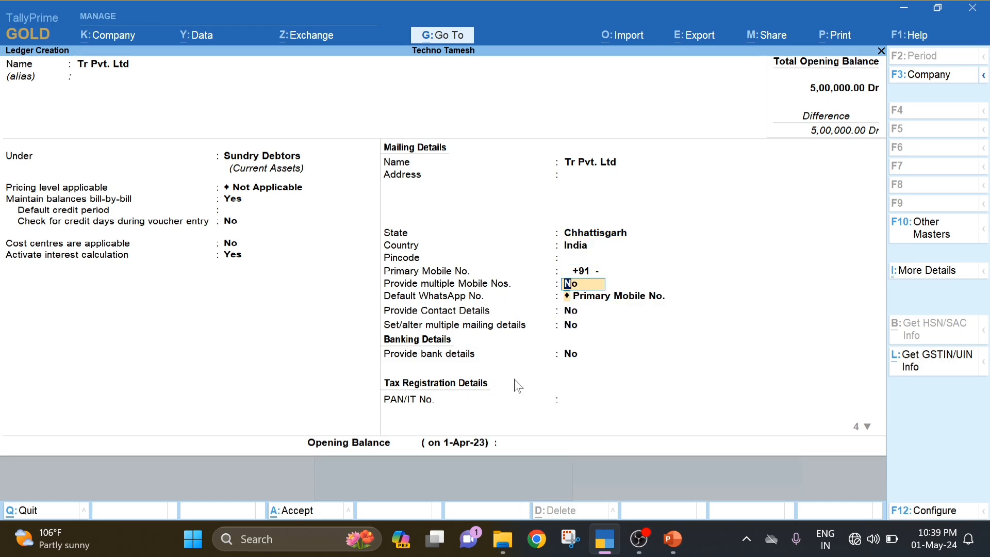
key(Return)
key(Return)
key(Return)
key(Return)
key(Return)
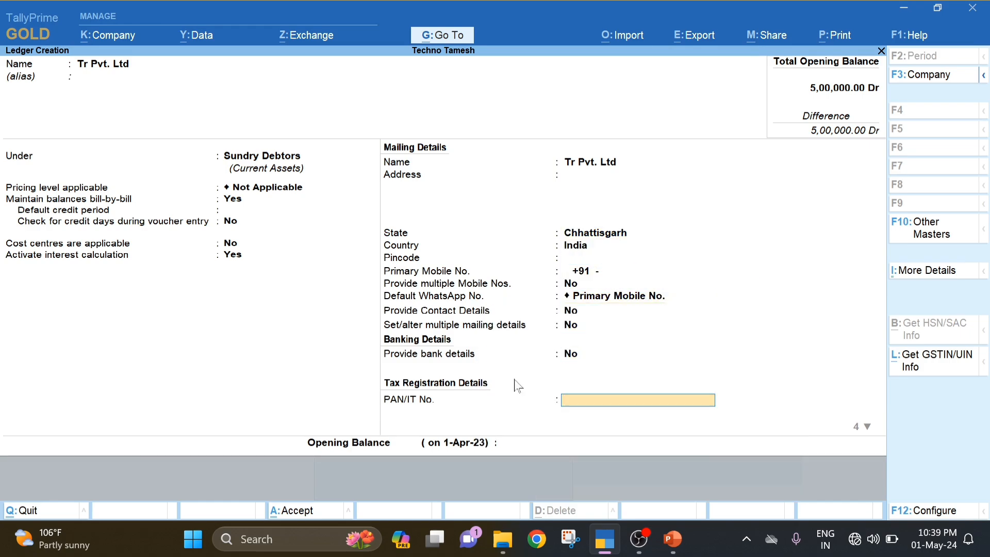
- Set the ledger's GST registration type to Unregistered/Consumer, with no additional GST or MSME registration details
key(Return)
key(Return)
key(Return)
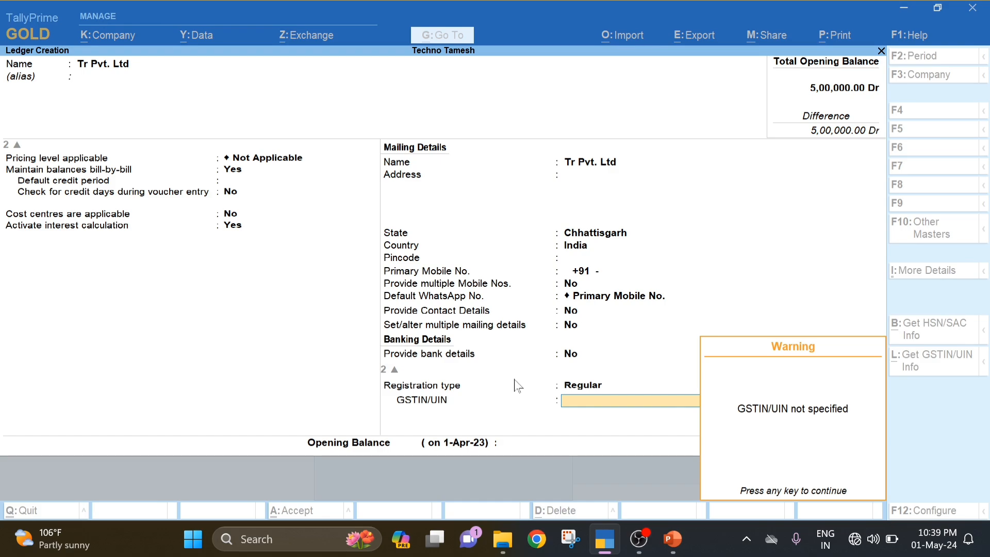
key(Return)
key(Up)
key(Up)
key(Down)
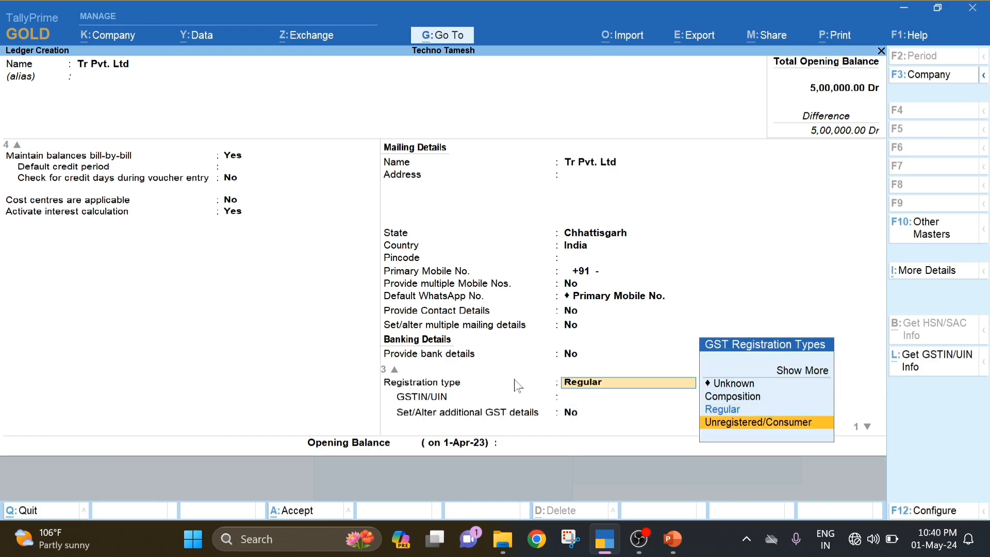
key(Return)
key(Return)
key(Return)
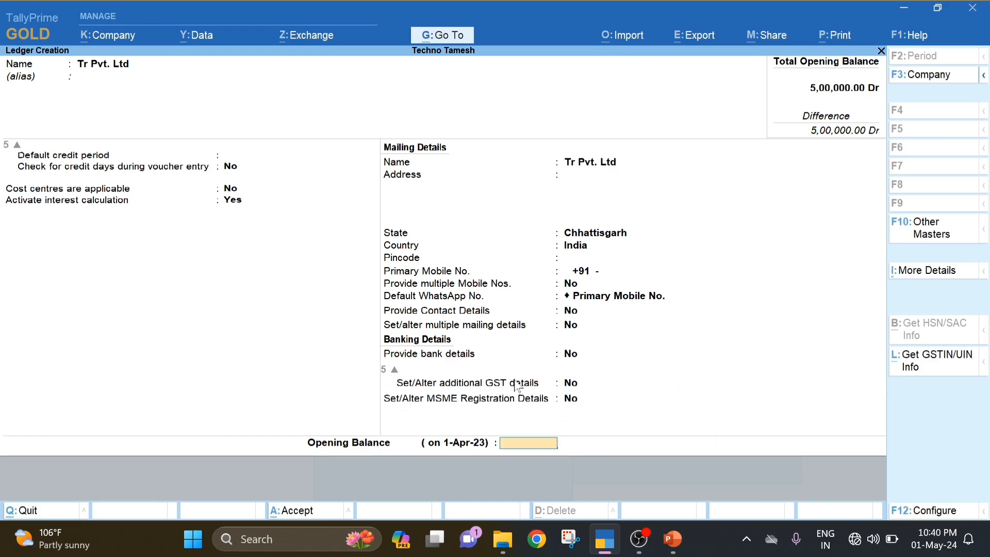
- Save the Tr Pvt. Ltd ledger without an opening balance and return to the Gateway of Tally
key(Return)
key(Return)
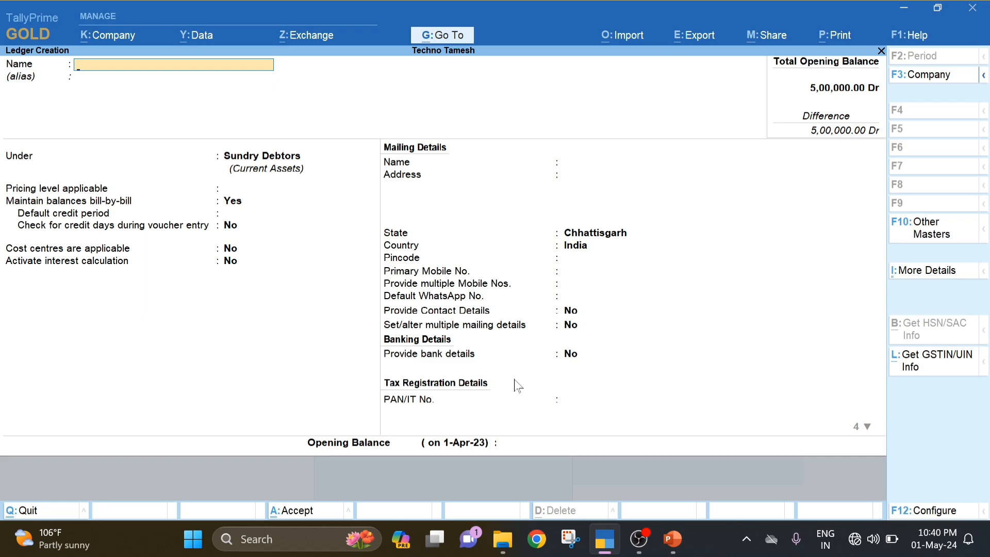
key(Escape)
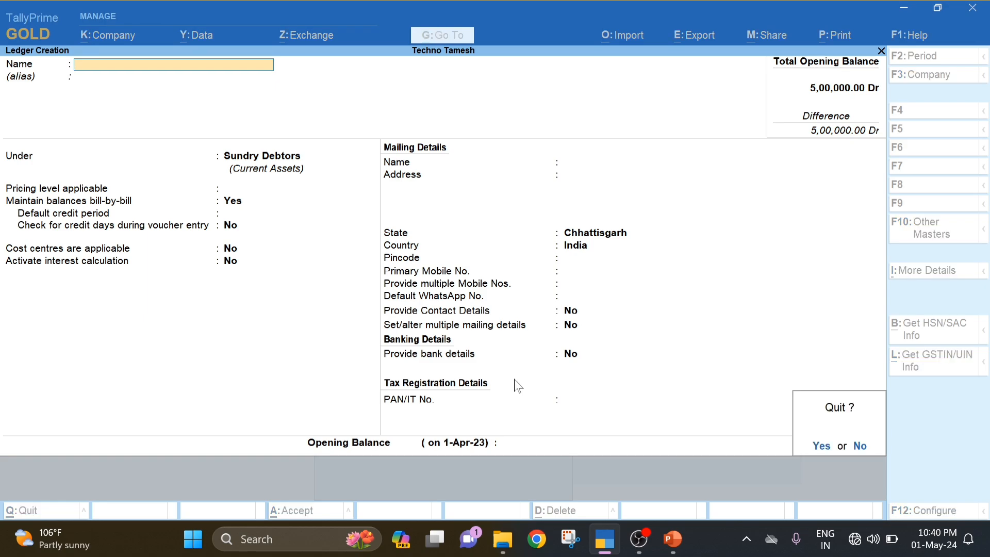
key(Return)
key(Escape)
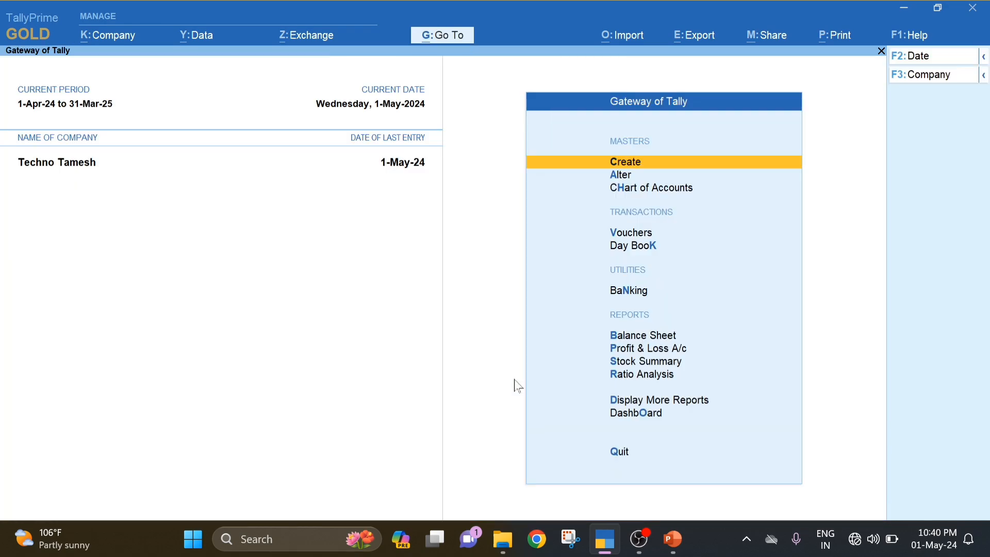
key(Escape)
key(Escape)
- Start a new sales voucher, checking the first transaction on the exercise slide
key(Down)
key(Down)
key(Down)
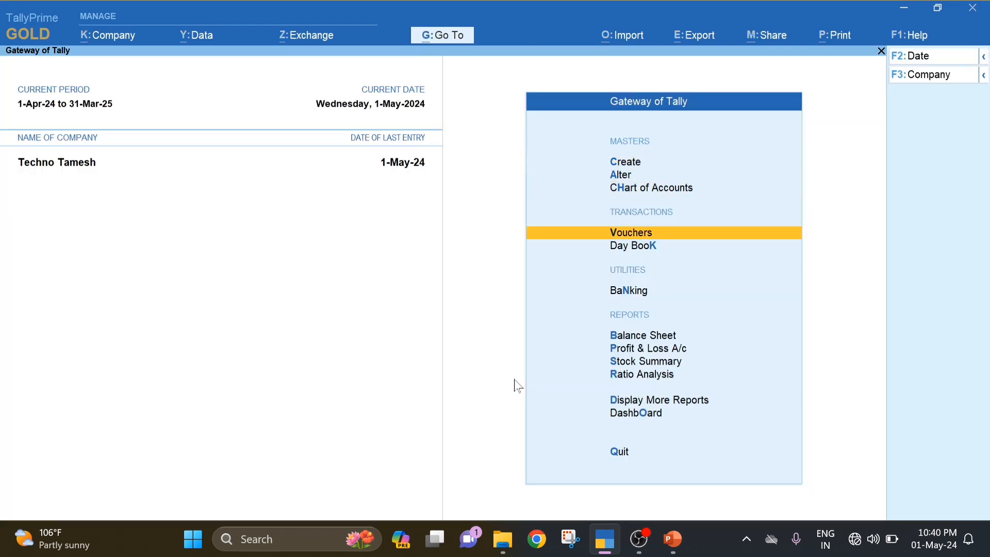
key(Return)
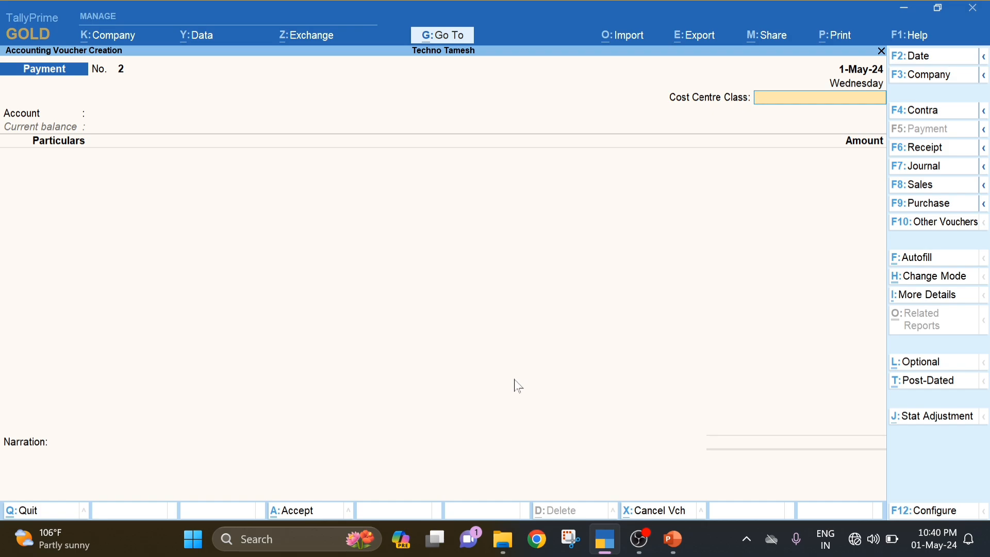
key(alt+Tab)
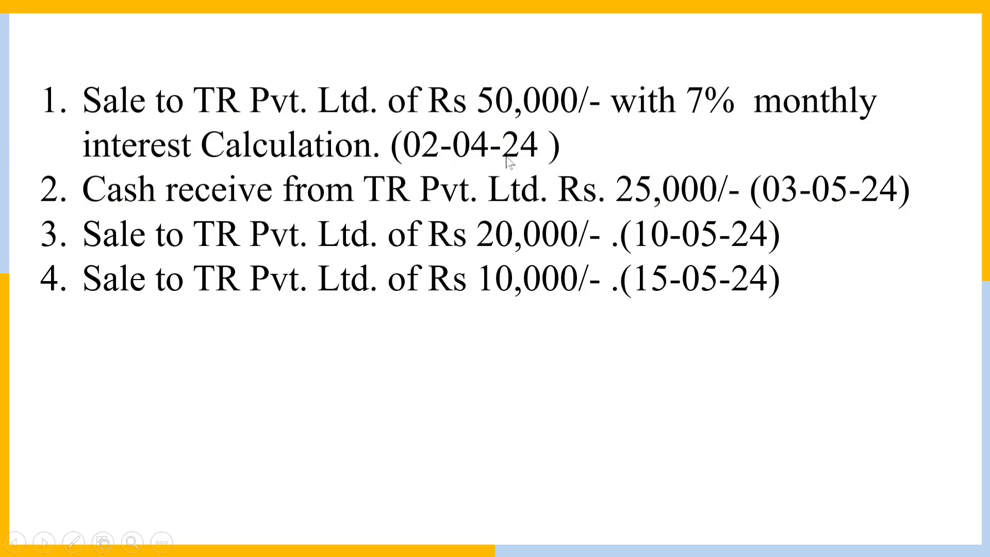
key(alt+Tab)
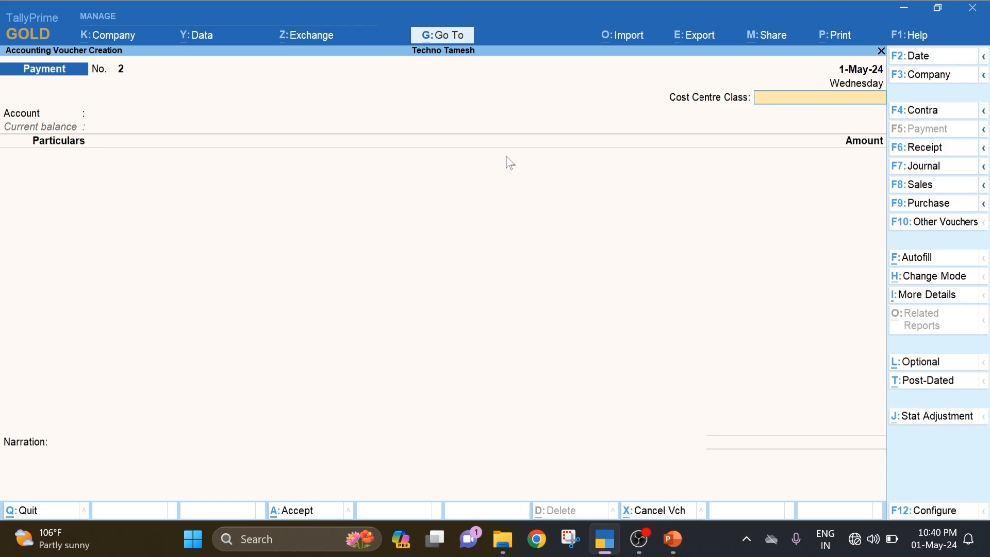
key(F8)
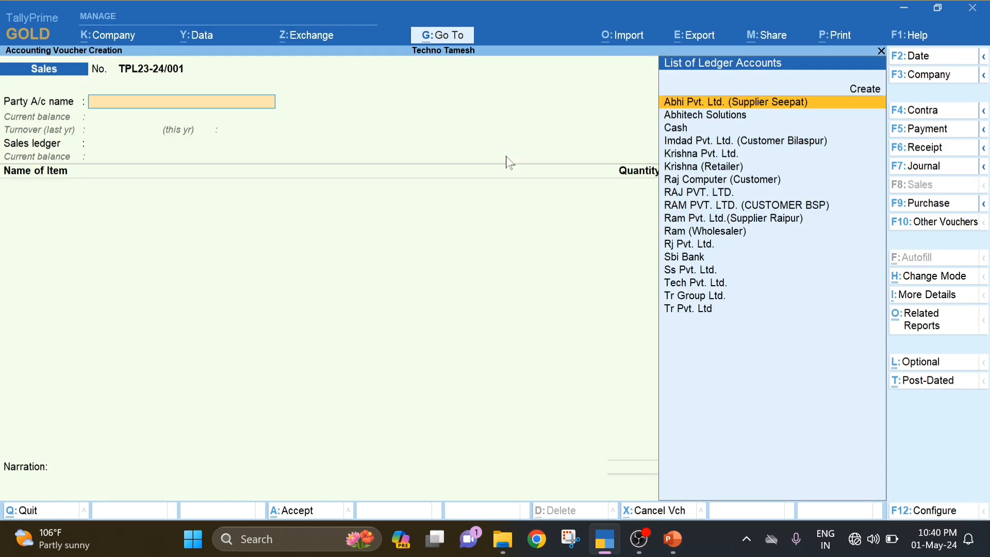
- Check the sale details on the exercise slide and change the sales voucher mode to Accounting Invoice
key(alt+Tab)
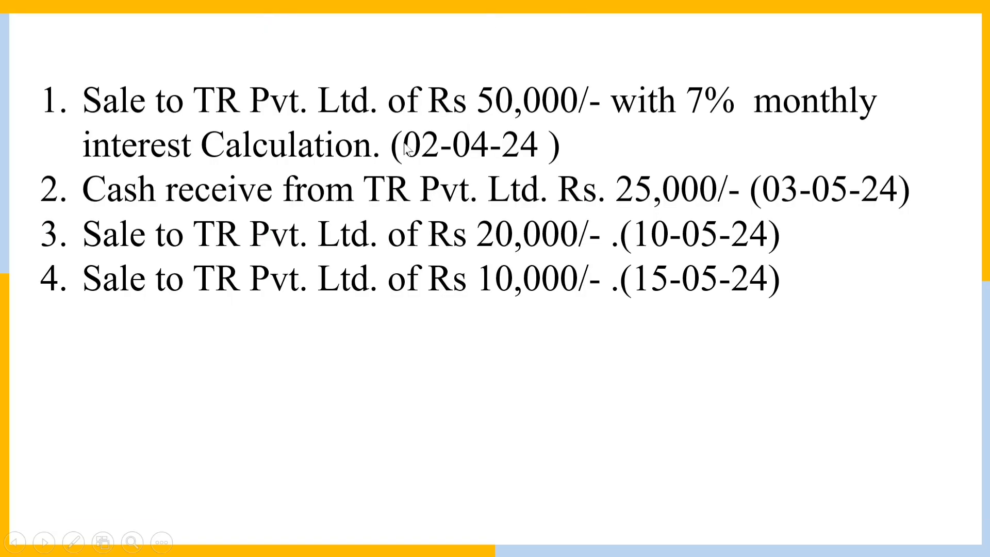
key(alt+Tab)
key(ctrl+h)
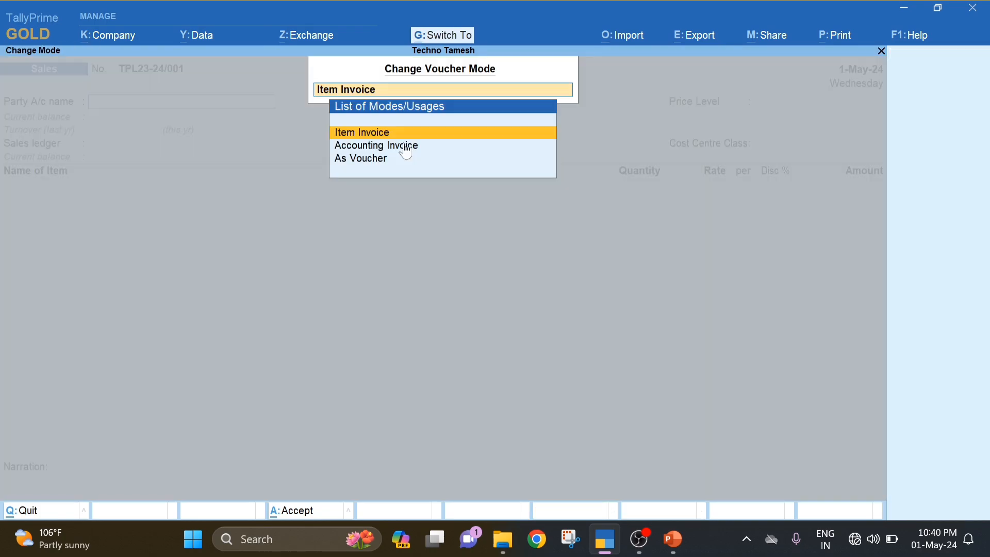
key(Down)
key(Return)
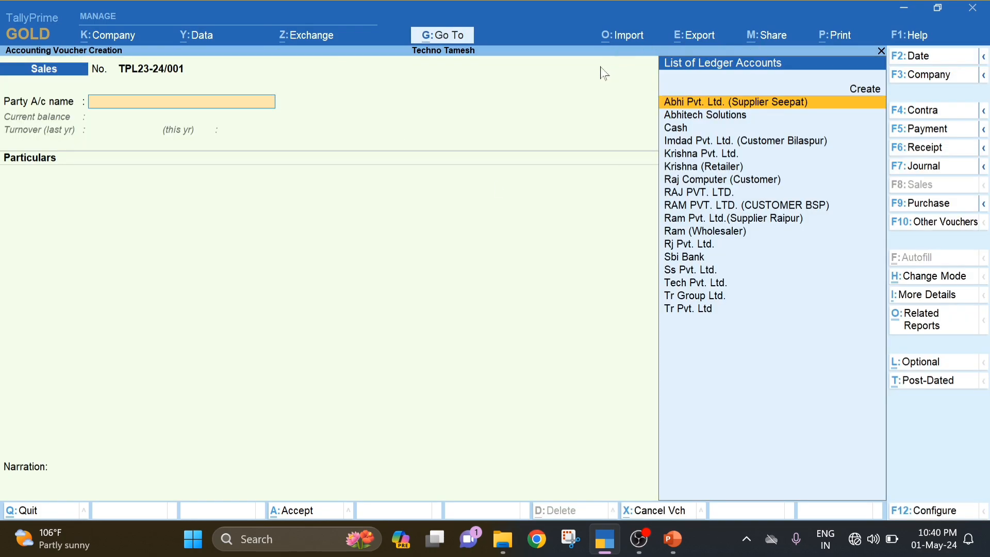
- Set the sales voucher date to 02-04-24
key(F2)
text(02)
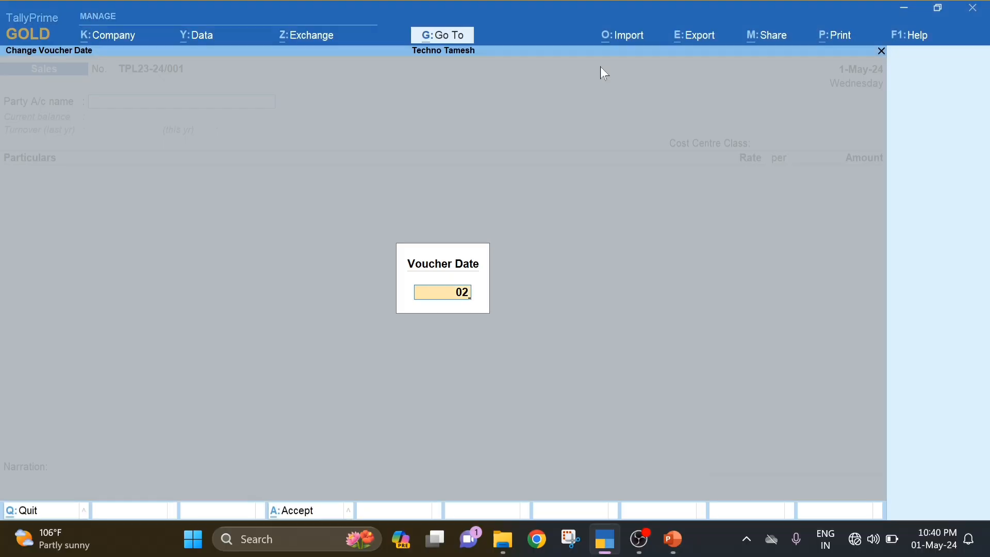
text(-4-204)
key(Return)
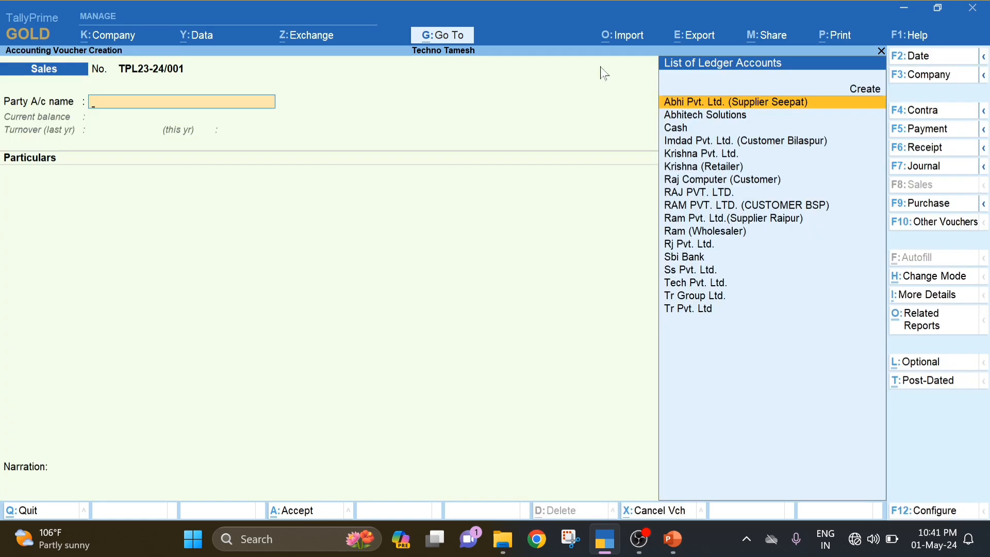
- Choose Tr Pvt. Ltd as the party account of the sales voucher
text(Tr)
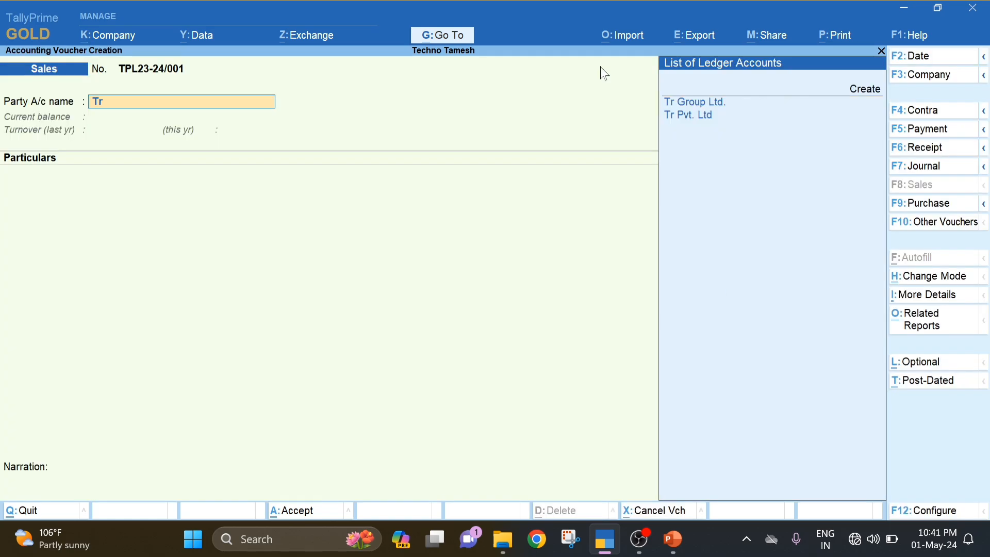
key(Down)
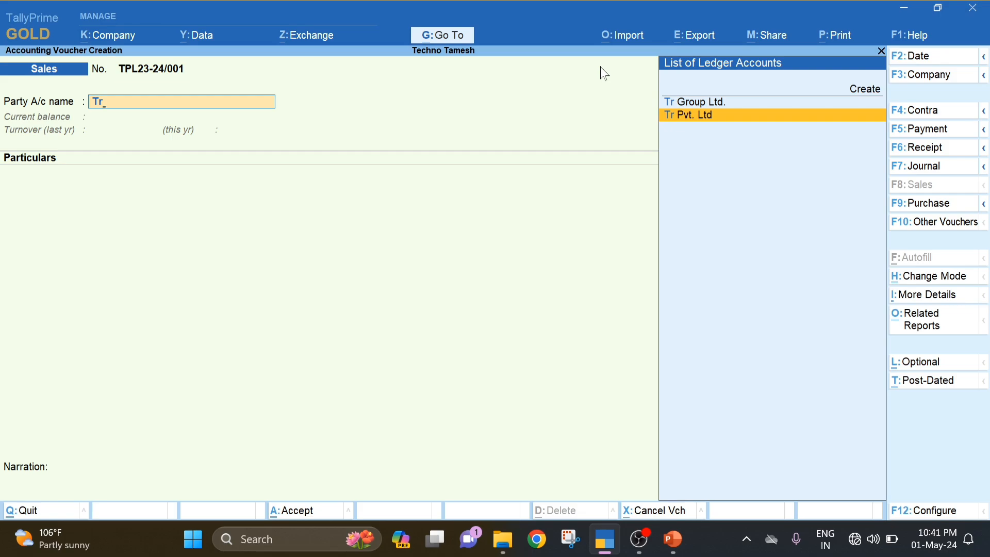
key(Return)
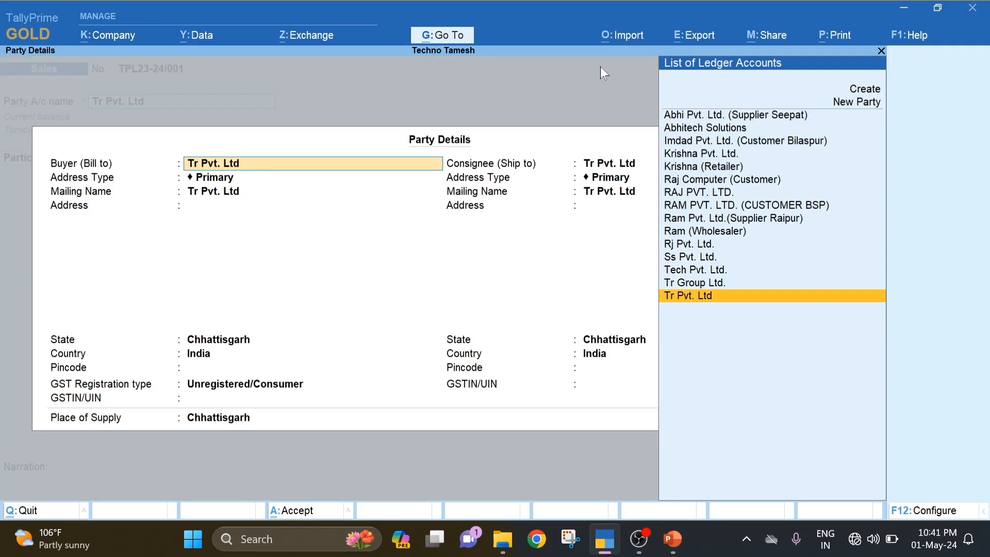
- Accept the buyer and consignee details for Tr Pvt. Ltd unchanged and set the cost centre class to Not Applicable
key(Return)
key(Return)
key(Return)
key(Return)
key(Return)
key(Return)
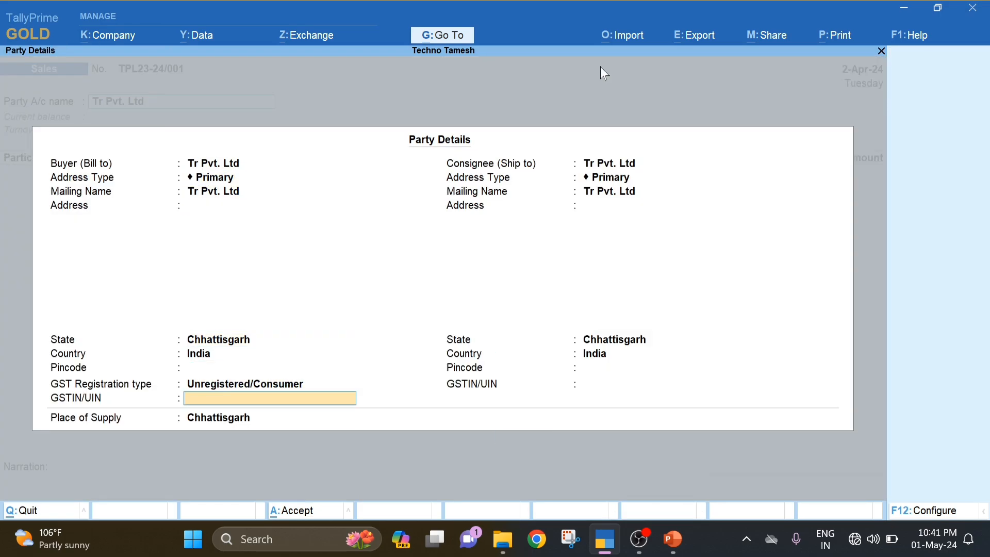
key(Return)
key(Return)
key(Return)
key(Return)
key(Return)
key(Return)
key(Return)
key(Return)
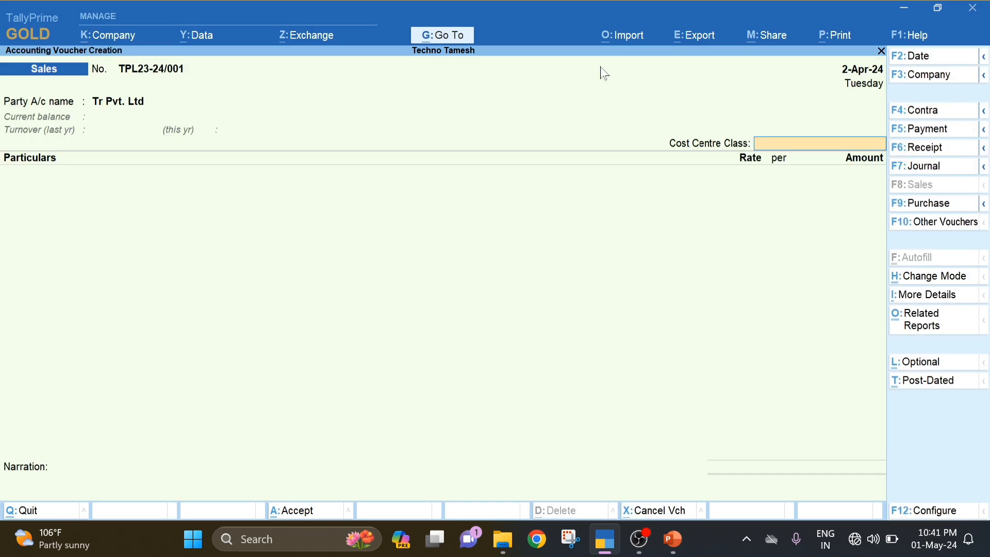
key(Return)
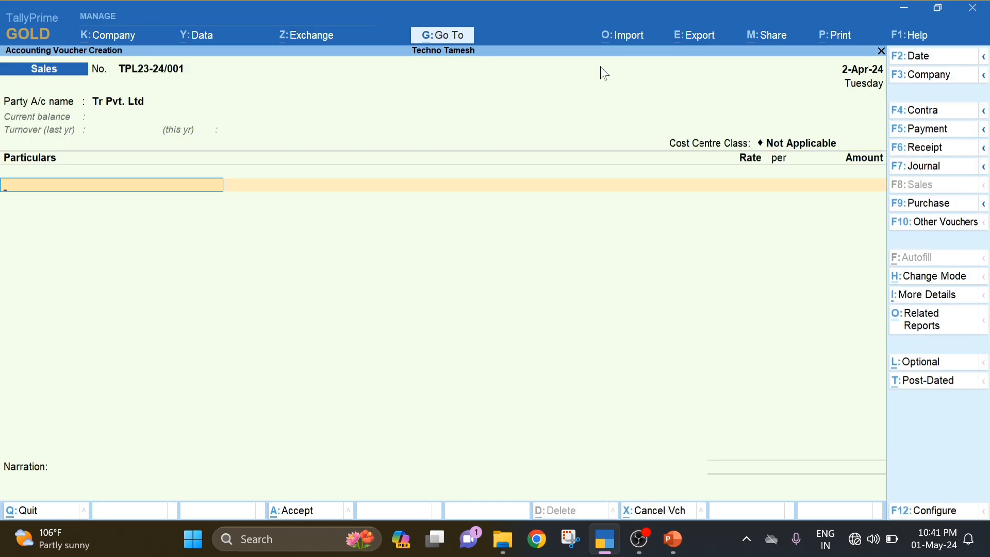
- Add SALE A/C to the sales voucher with the amount of 50,000 given on the exercise slide
text(Sal)
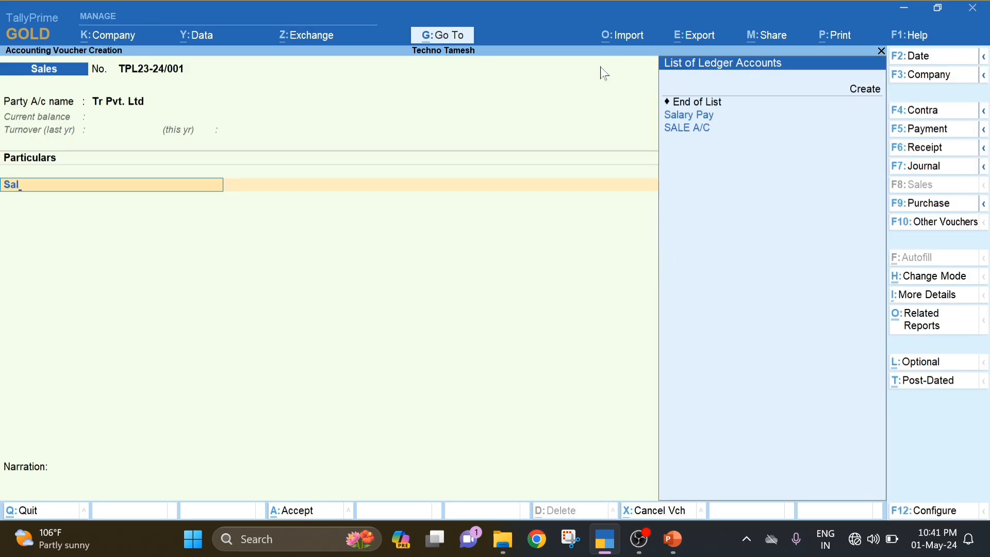
key(Down)
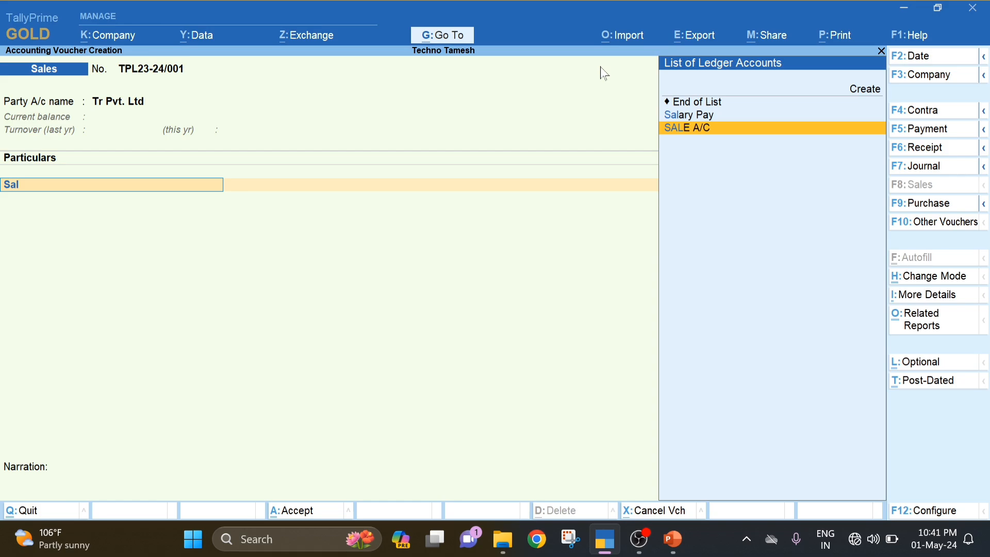
key(Return)
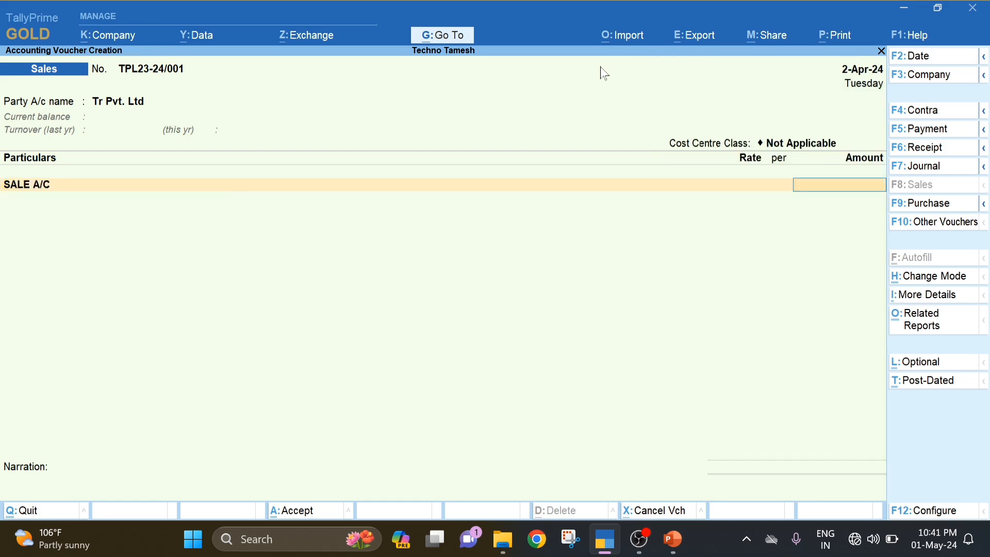
key(alt+Tab)
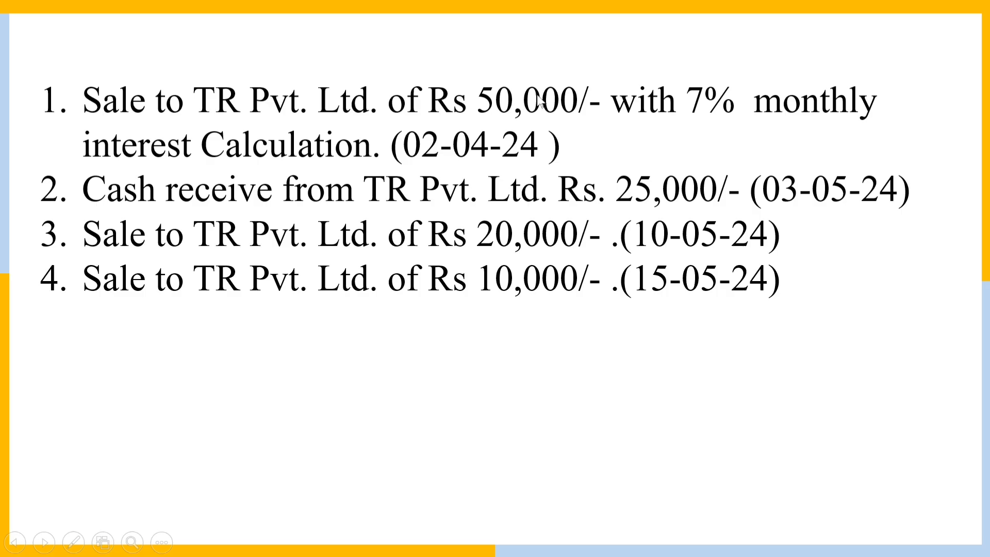
key(alt+Tab)
text(50,00)
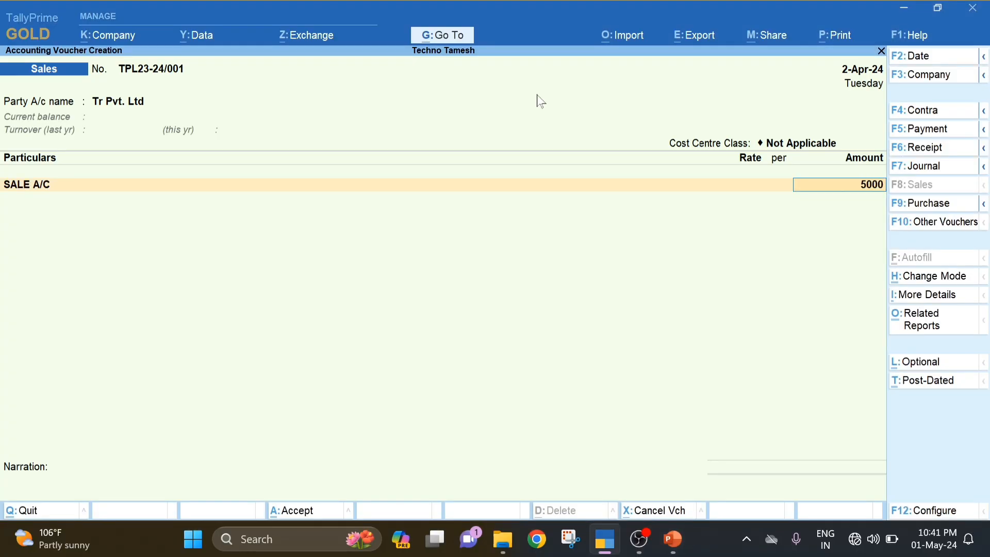
text(0)
key(Return)
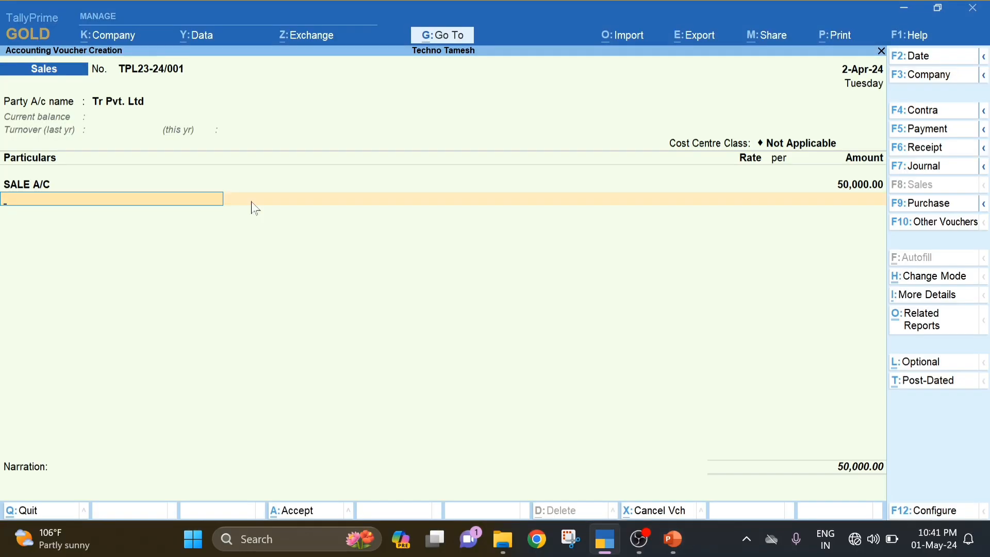
- Finish the sales particulars and record the full 50,000 Dr as a New Ref in the bill-wise details for Tr Pvt. Ltd
key(Return)
key(Return)
key(Return)
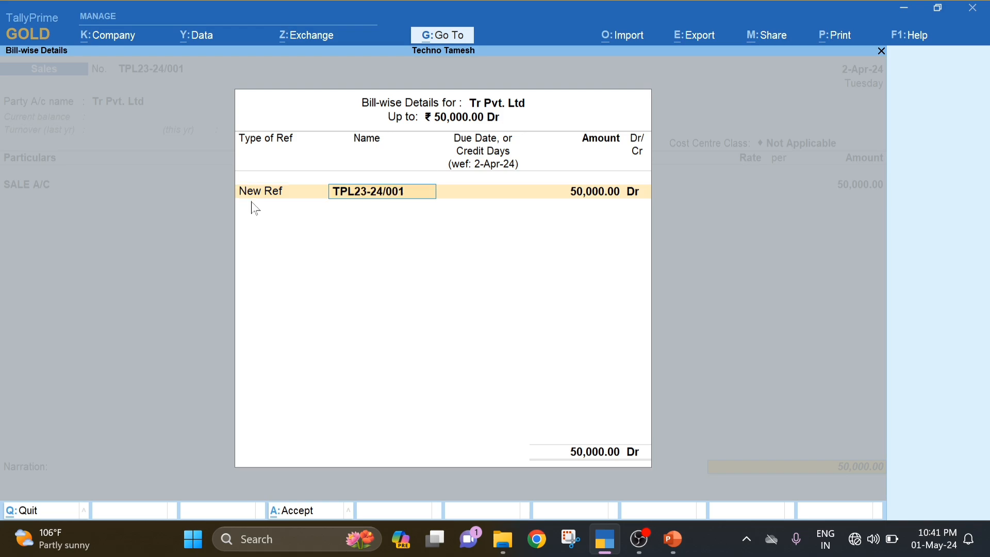
key(Return)
key(Return)
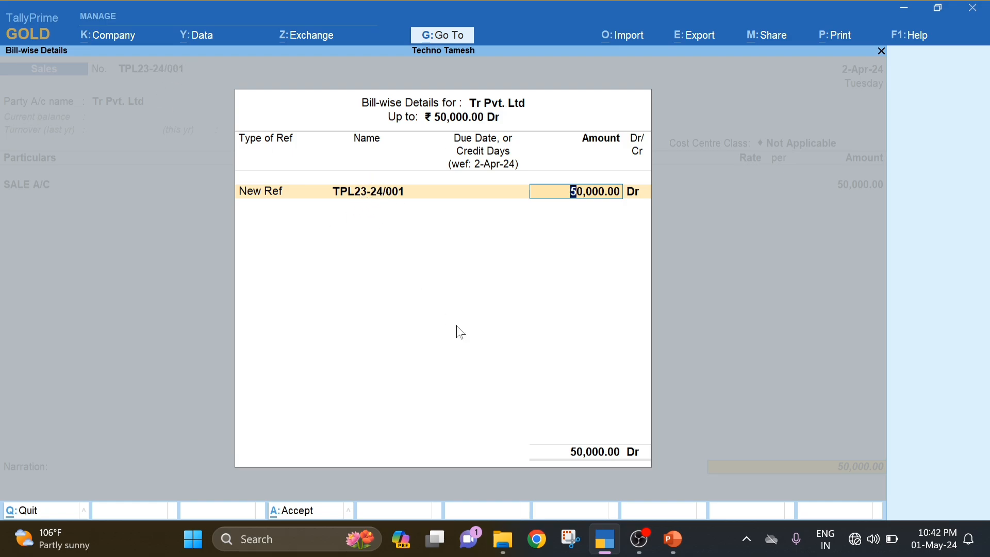
key(Return)
key(Return)
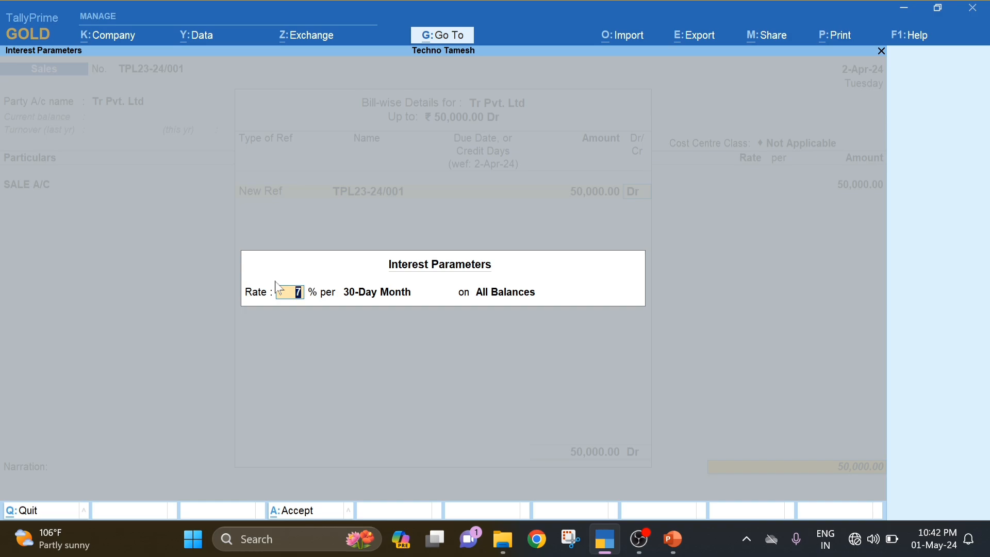
- Accept interest of 7% per 30-Day Month on All Balances, then save the sales voucher without a narration and leave voucher entry
key(Return)
key(Return)
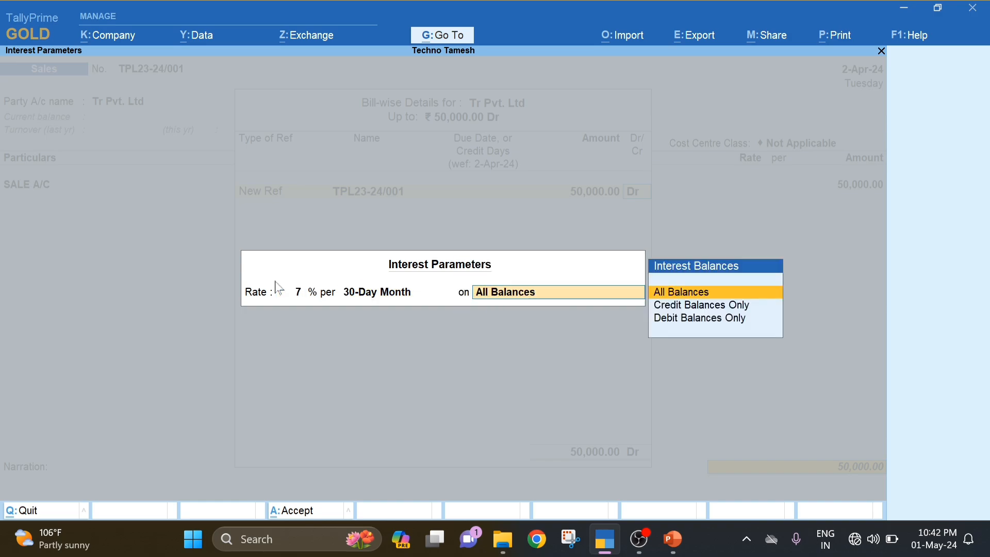
key(Return)
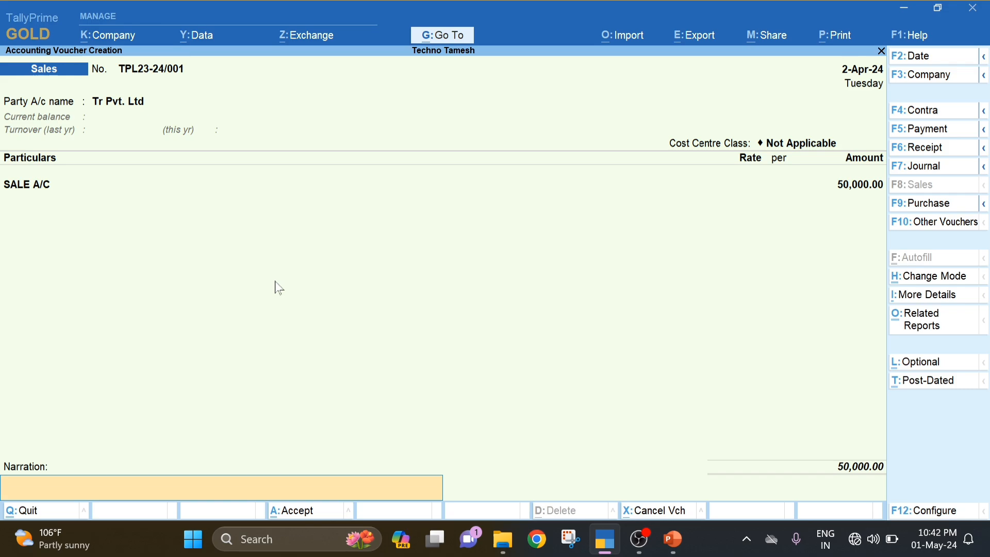
key(Return)
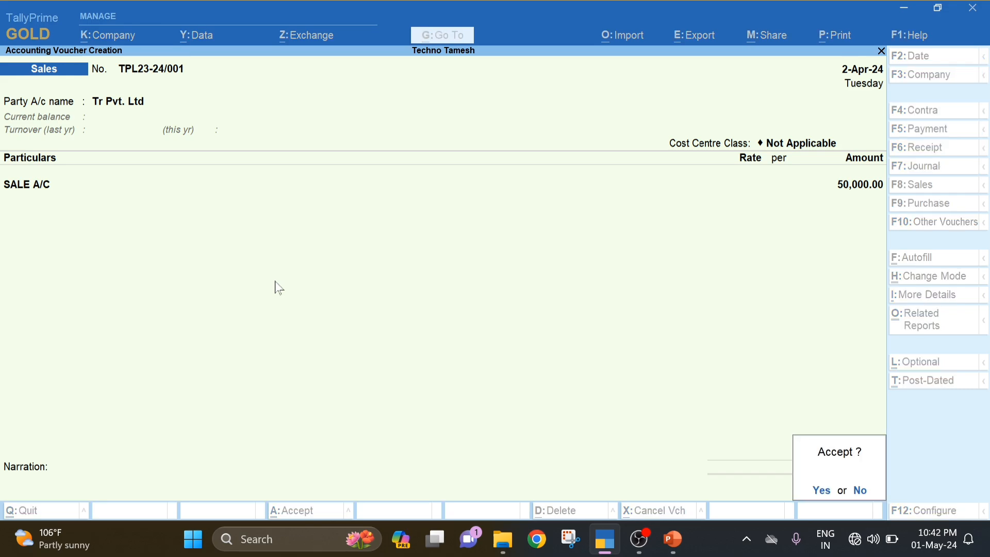
key(Return)
key(Escape)
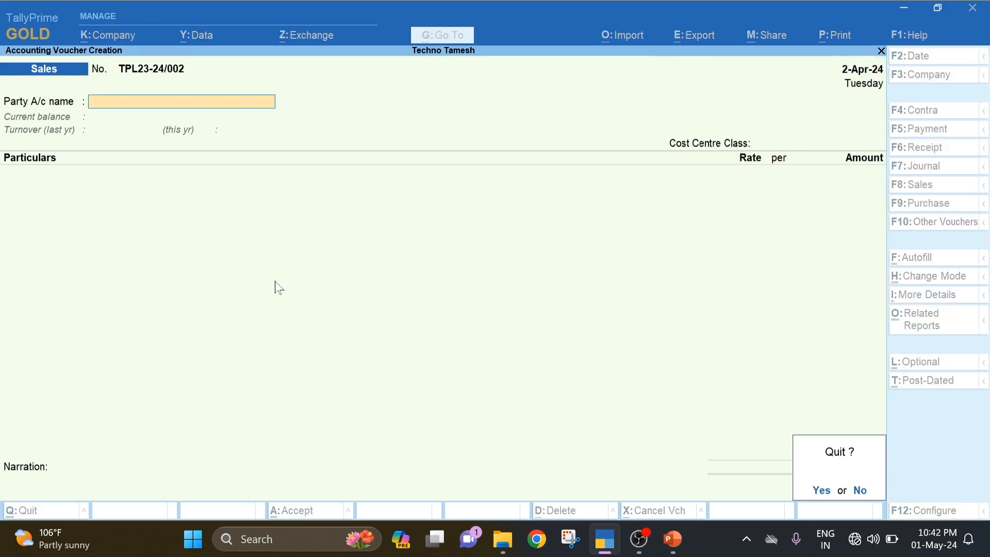
key(Return)
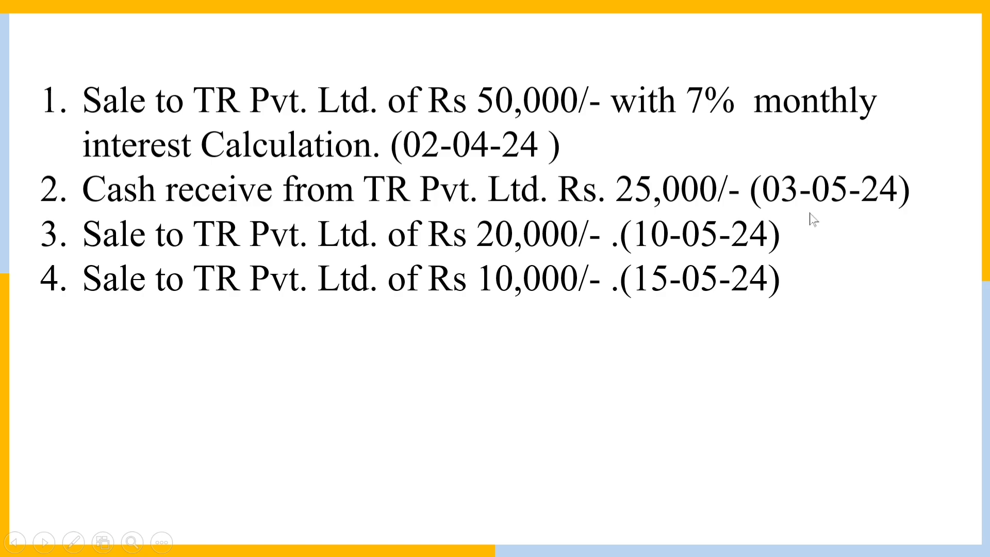
- Start a receipt voucher for the slide's second transaction and date it 03-5-24
key(alt+Tab)
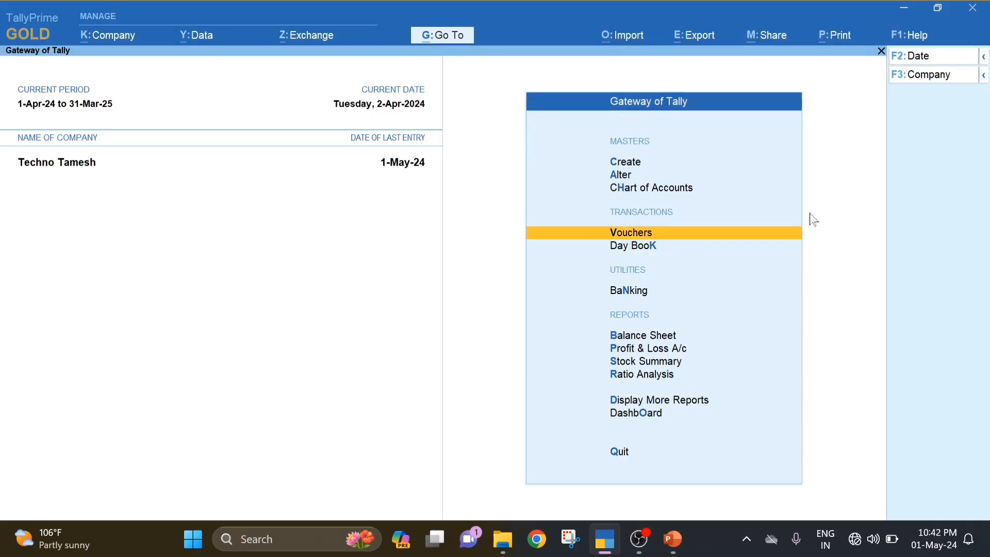
key(Return)
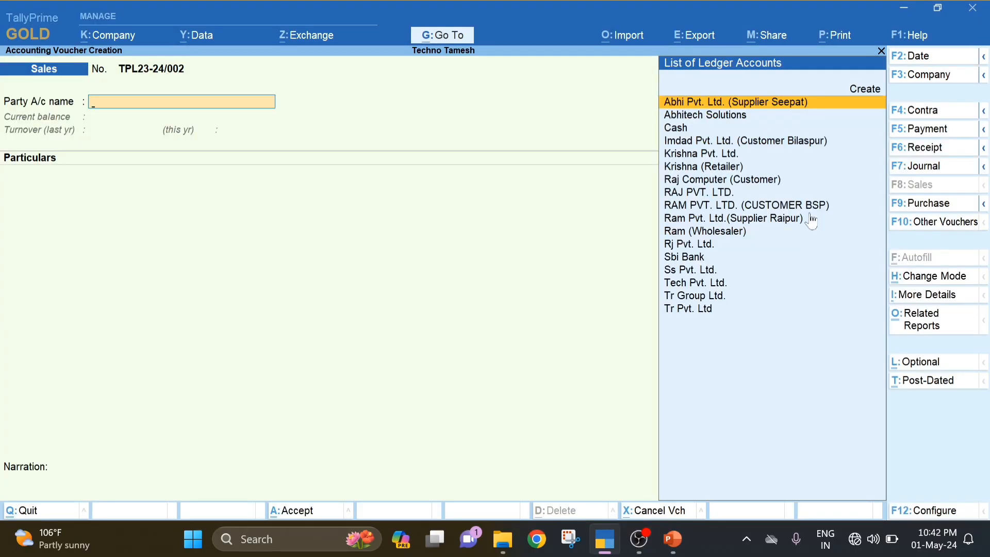
key(F6)
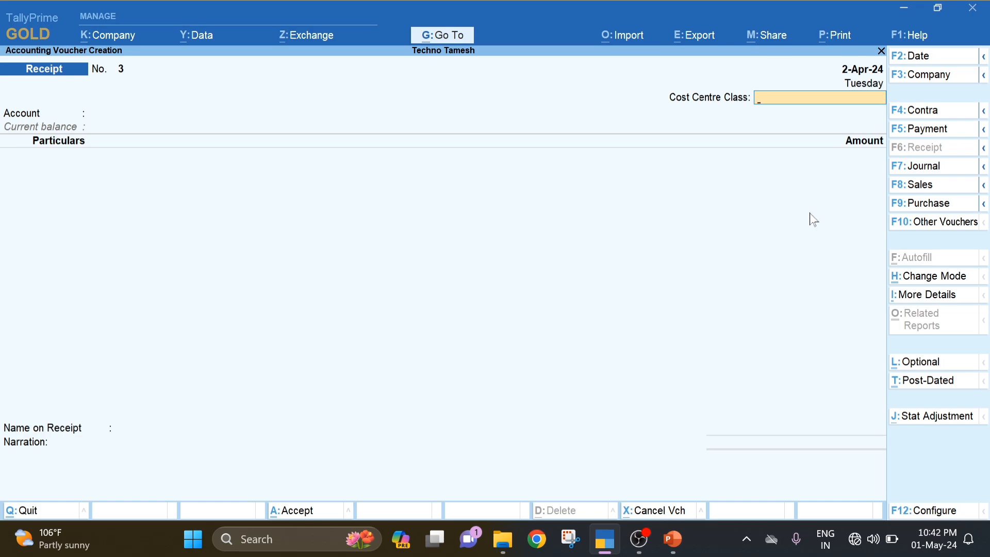
key(F2)
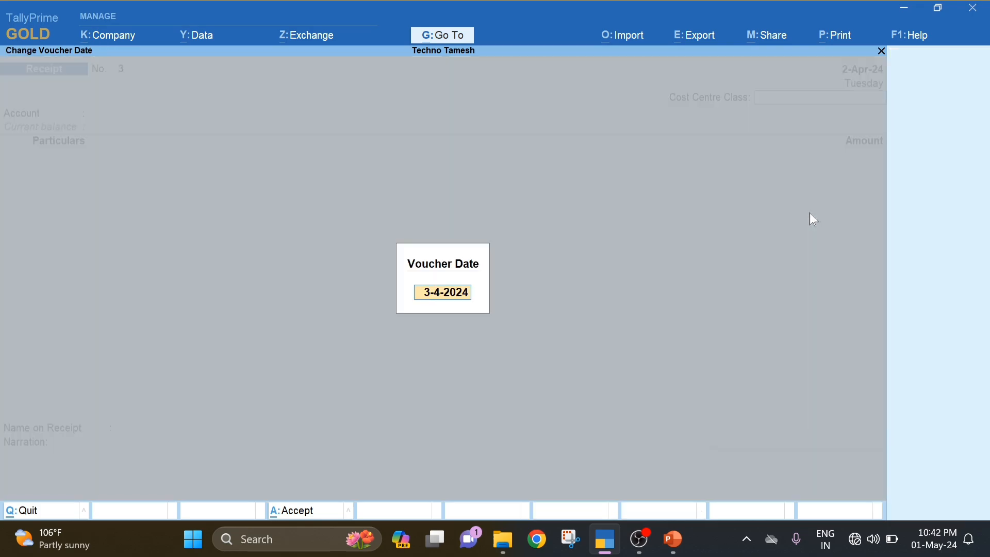
text(03-5-24)
key(Return)
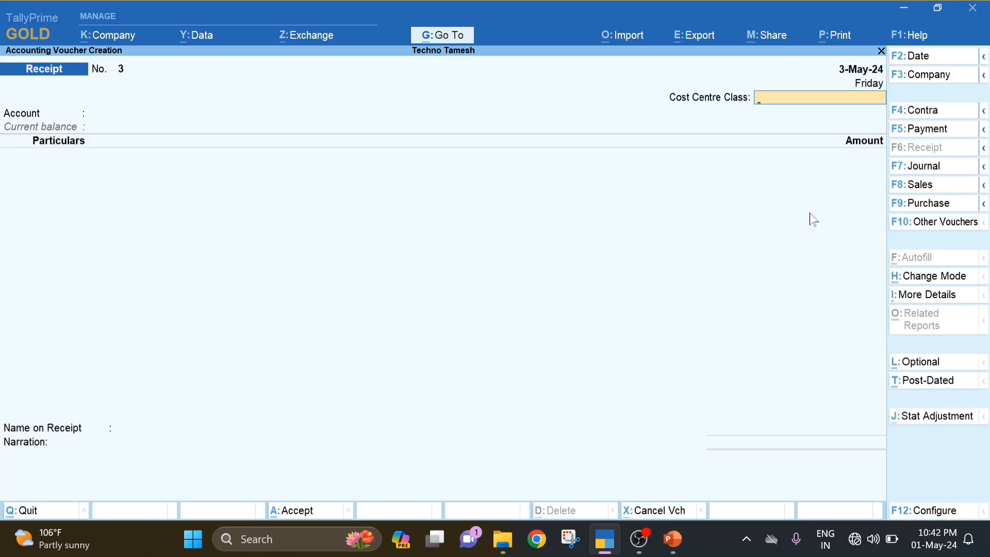
- Leave the cost centre class Not Applicable, choose Cash as the receipt account and select Tr Pvt. Ltd as the credited ledger
key(Return)
text(Cas)
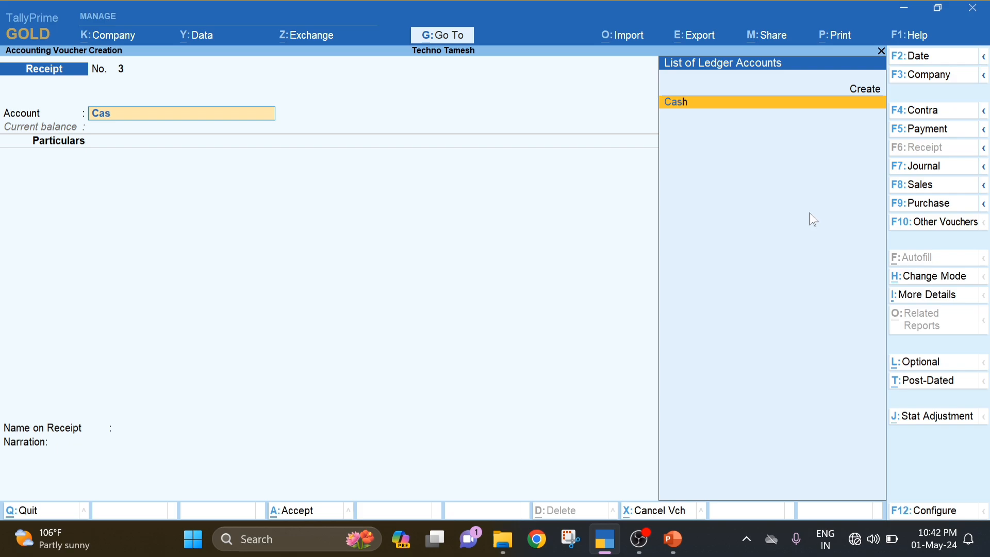
key(Return)
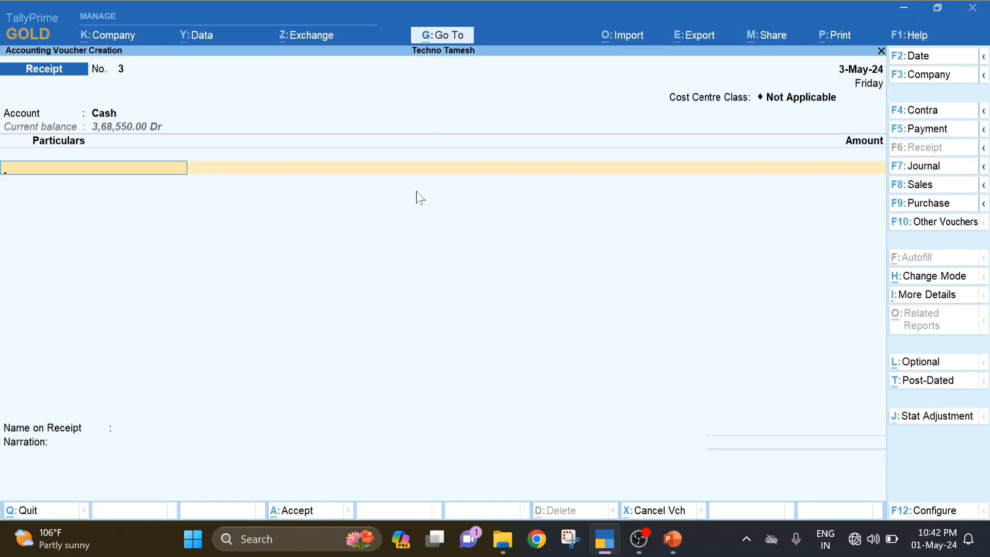
text(Tr)
key(Up)
key(Up)
key(Down)
key(Down)
key(Down)
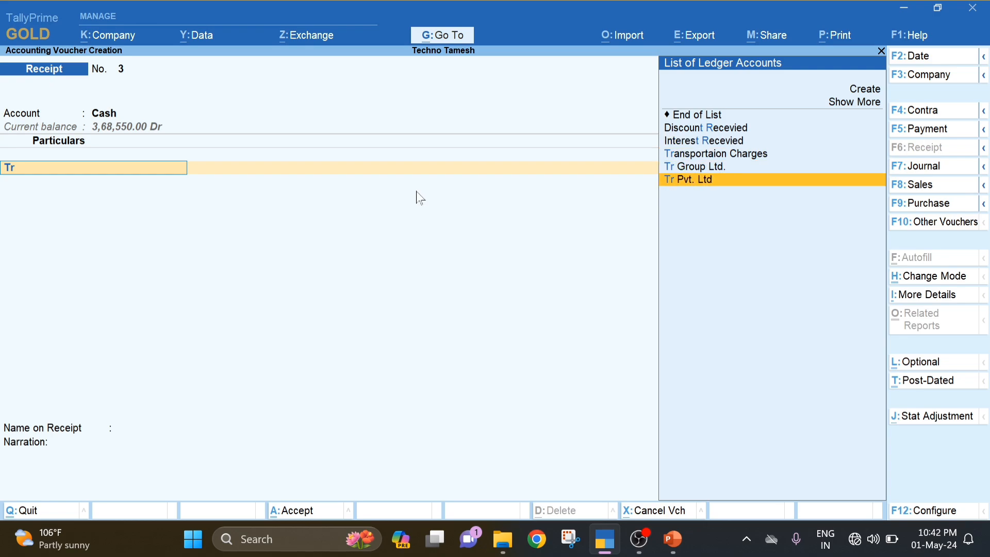
key(Return)
- Adjust the receipt as Agst Ref against the pending bill of 2-Apr-24 for Tr Pvt. Ltd
key(Return)
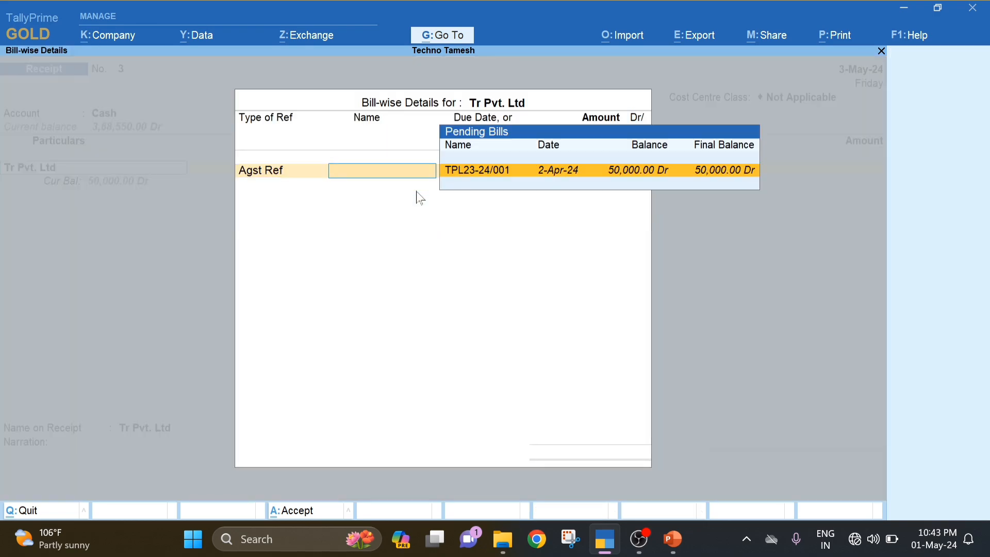
key(Return)
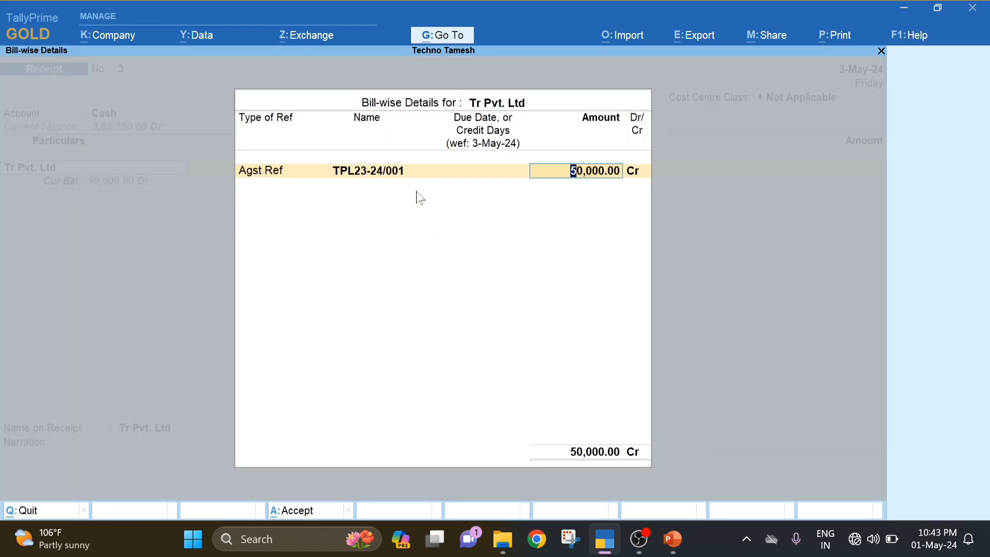
key(Return)
key(Return)
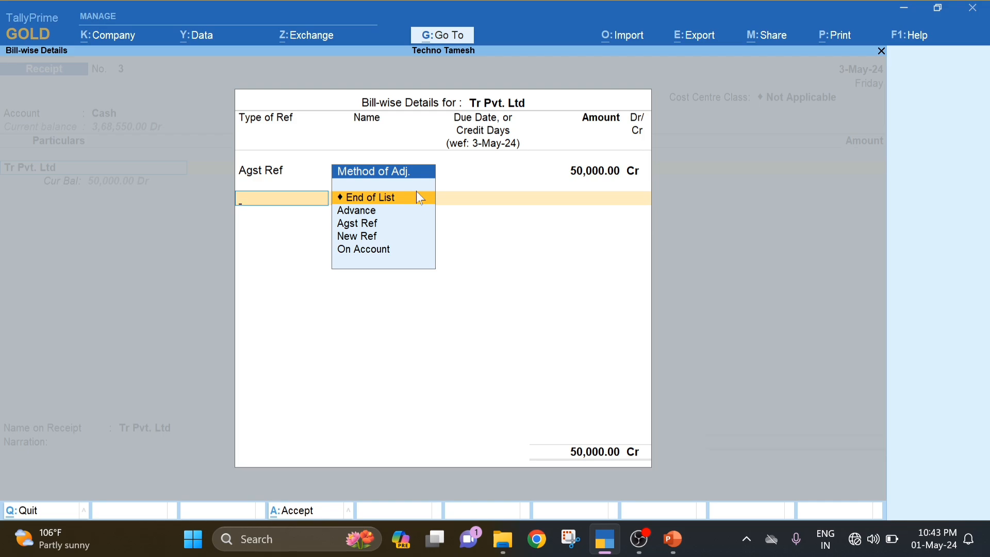
key(Return)
- Go back to the receipt's bill adjustment line and set its amount to 25,000 Cr
key(BackSpace)
key(BackSpace)
key(BackSpace)
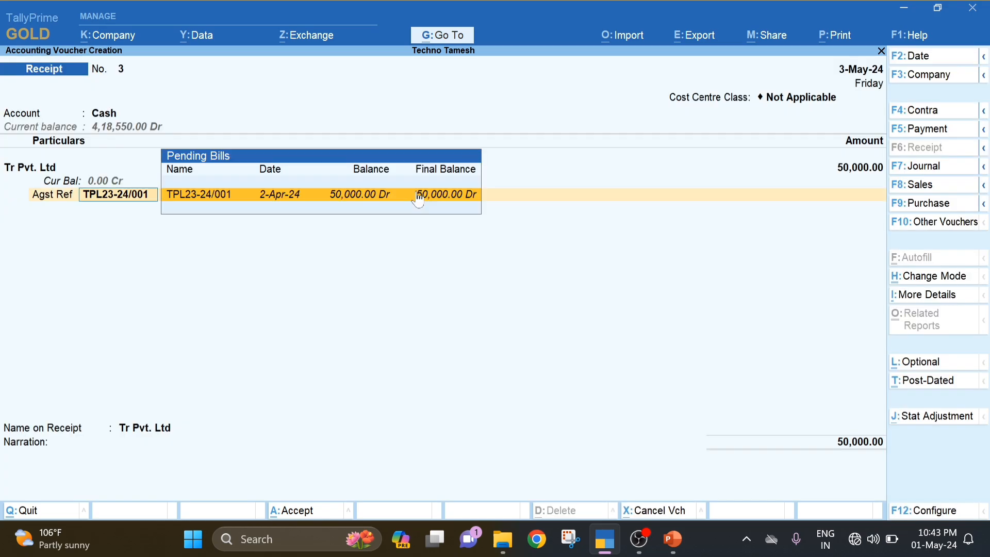
key(BackSpace)
key(Return)
key(BackSpace)
key(BackSpace)
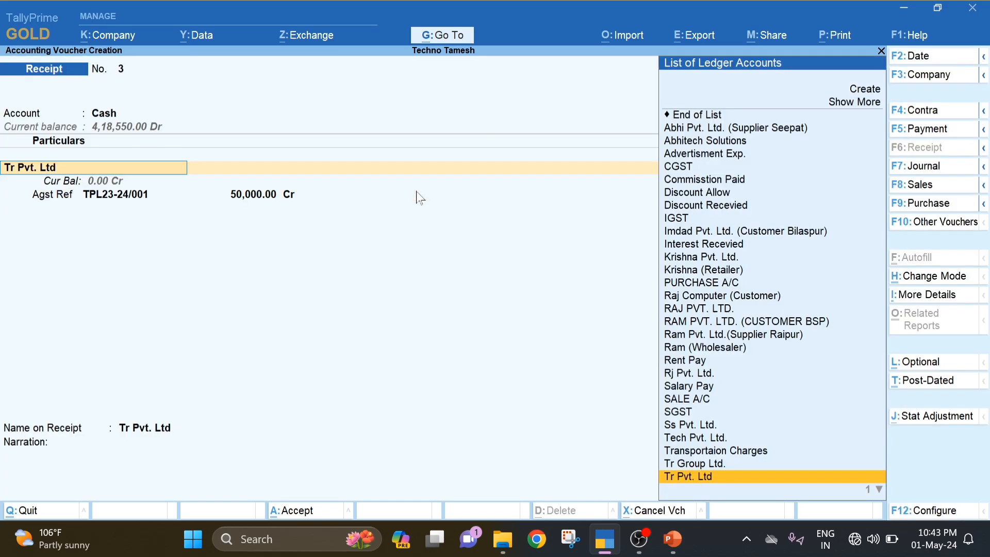
key(BackSpace)
key(Return)
key(Return)
key(Return)
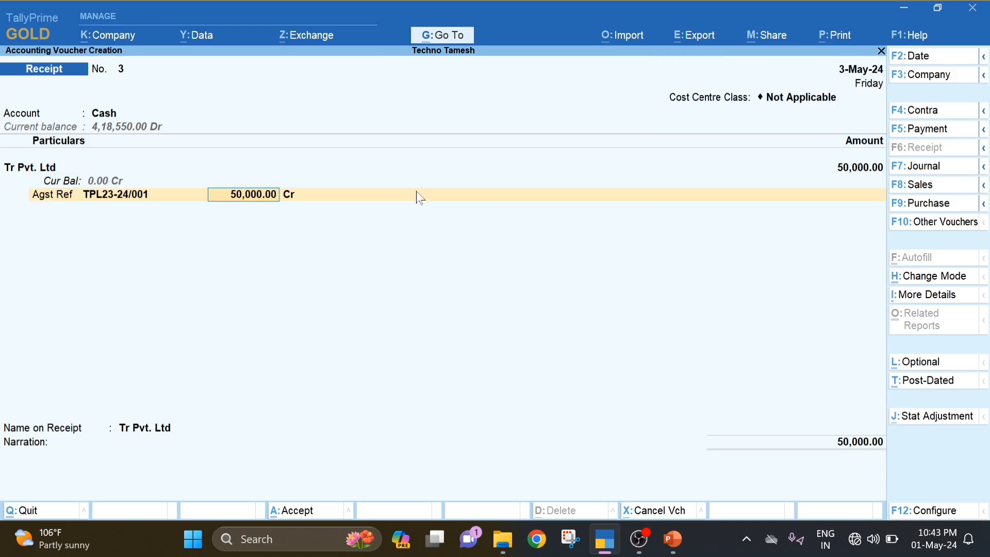
text(25,0)
text(000)
key(Return)
key(Return)
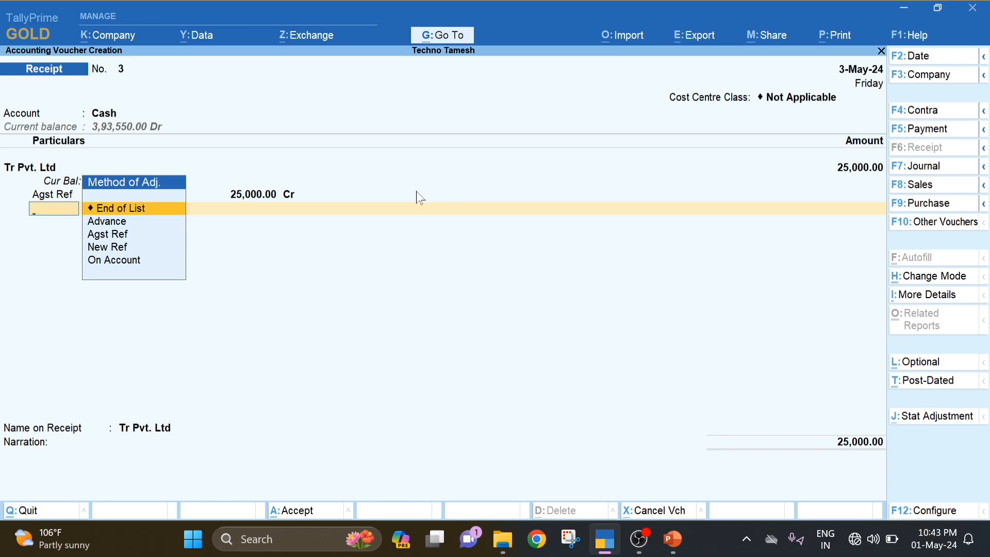
- End the bill list, keep Tr Pvt. Ltd as the name on receipt, and save the receipt voucher without printing it
key(Return)
key(Return)
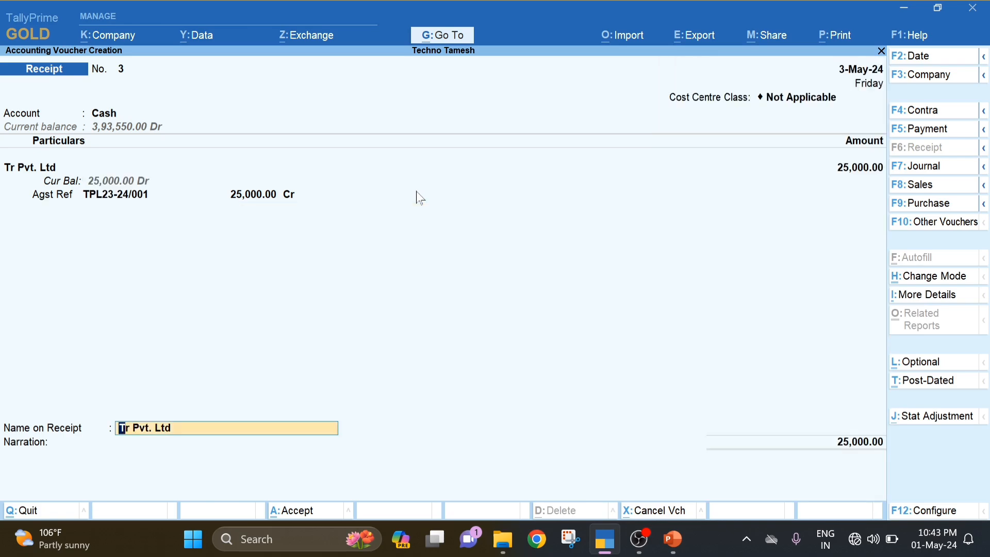
key(Return)
key(Return)
key(Return)
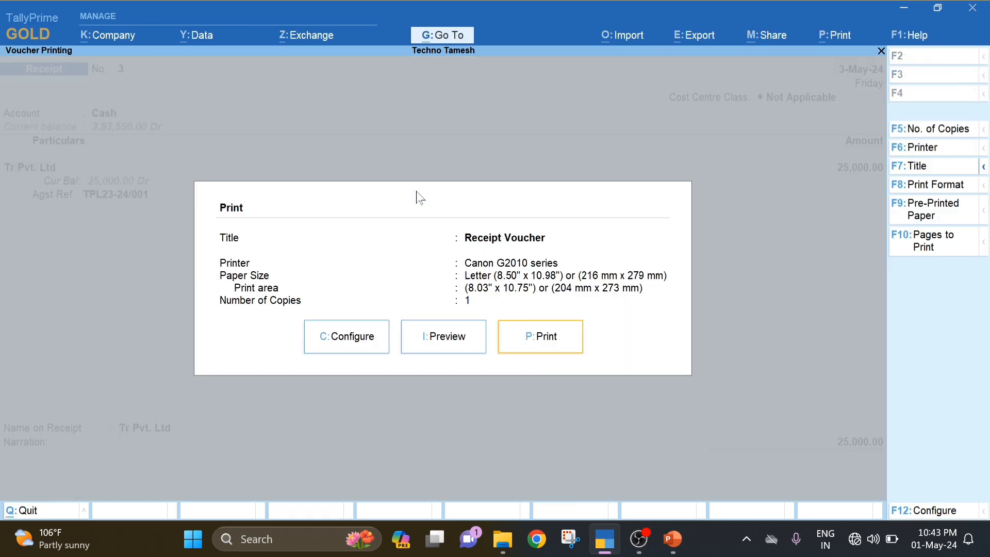
key(Escape)
key(Escape)
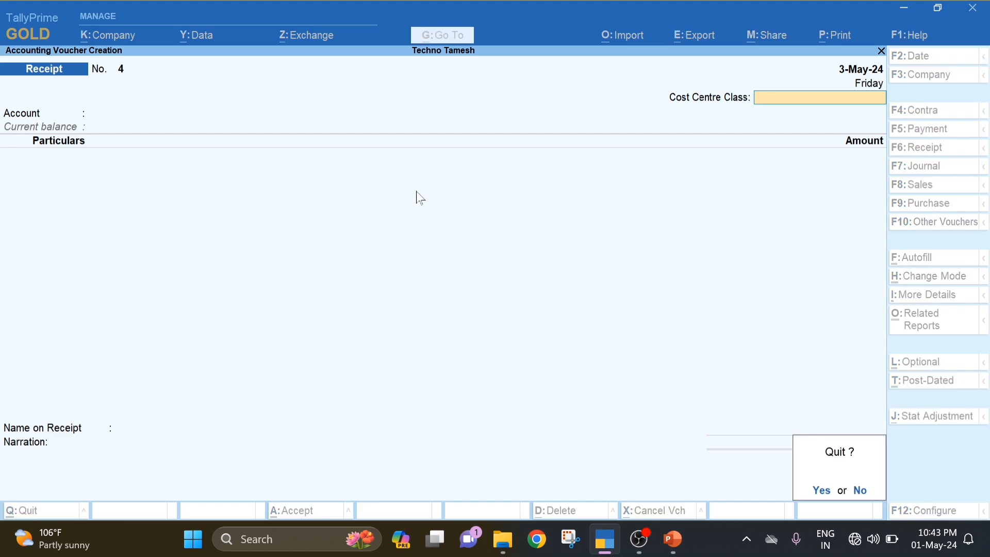
- Leave the receipt screen and start a sales voucher for Tr Pvt. Ltd with default party details and cost centre class Not Applicable
key(Return)
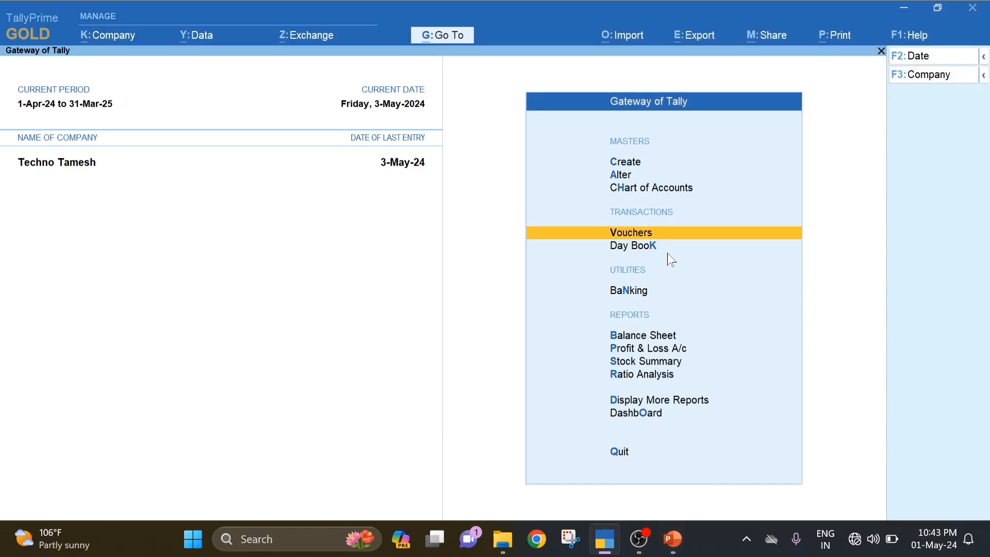
key(Return)
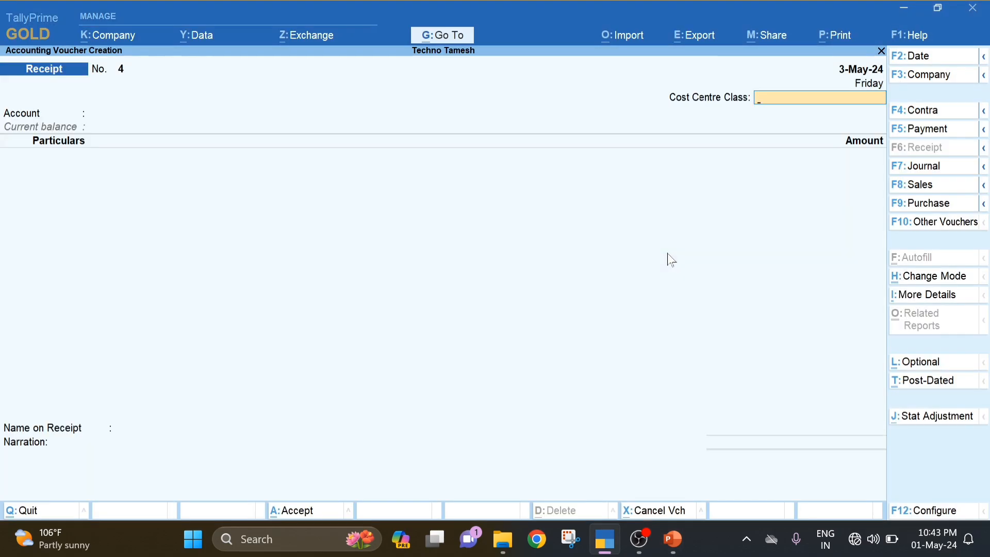
key(F8)
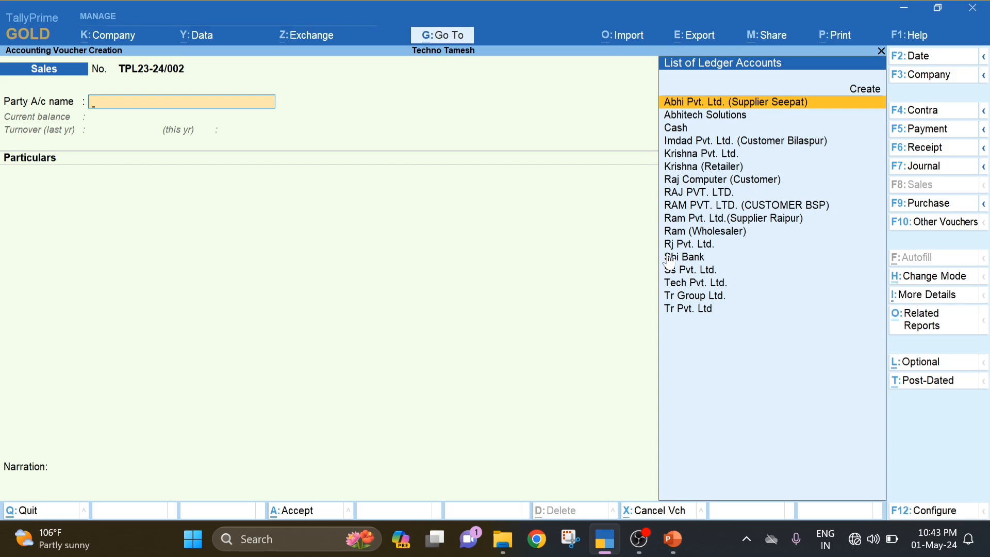
text(Tr)
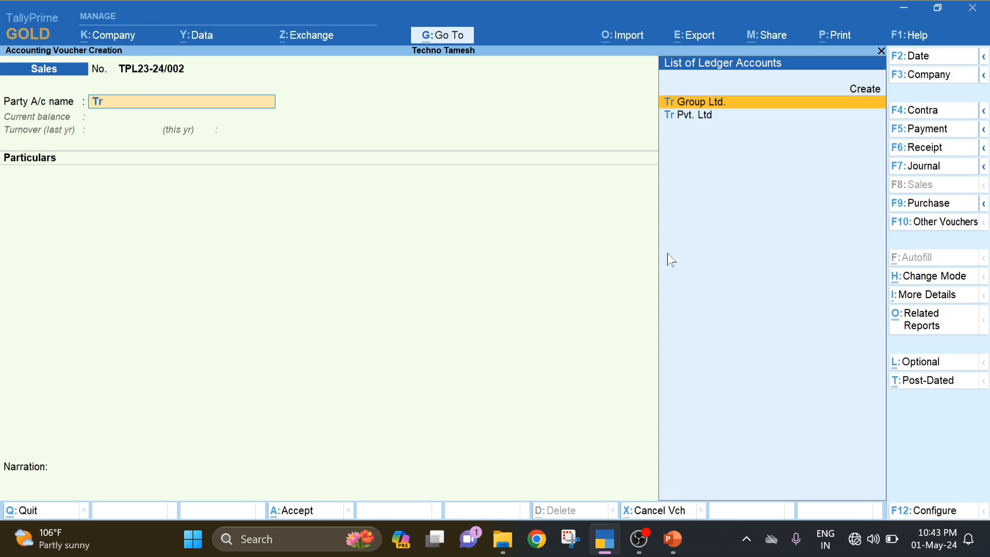
key(Down)
key(Return)
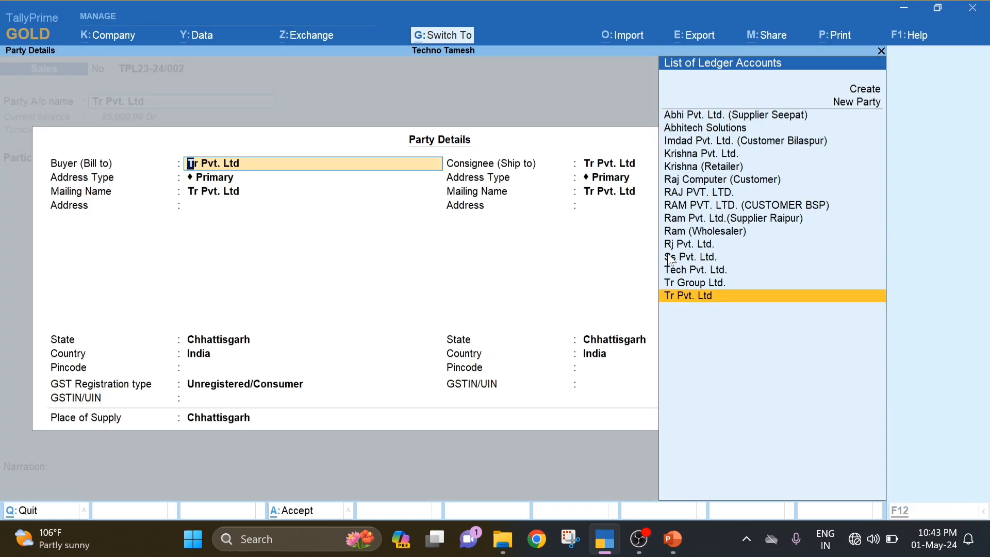
key(ctrl+a)
key(Return)
- Choose SALE A/C as the sales ledger and set the voucher date to 10-5-24
text(Sal)
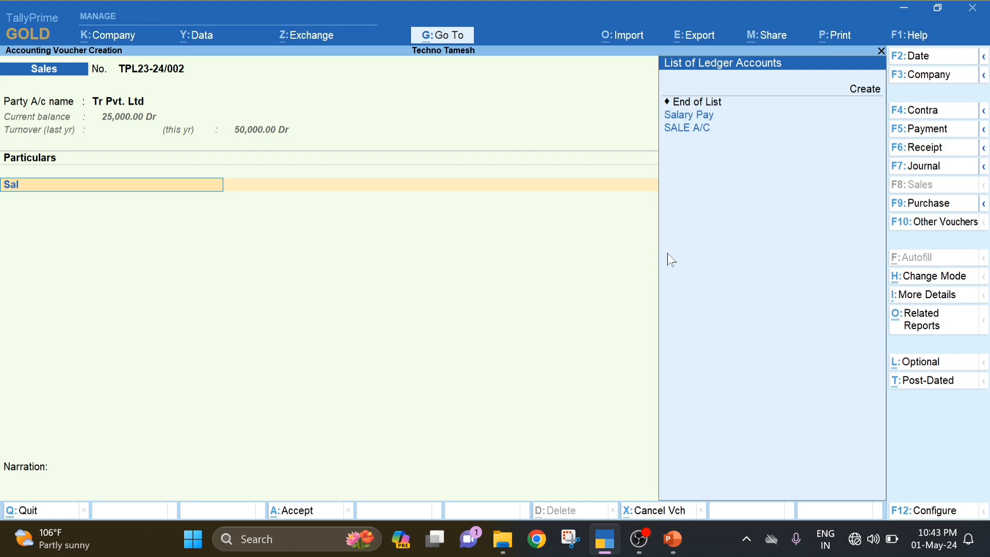
key(Down)
key(Down)
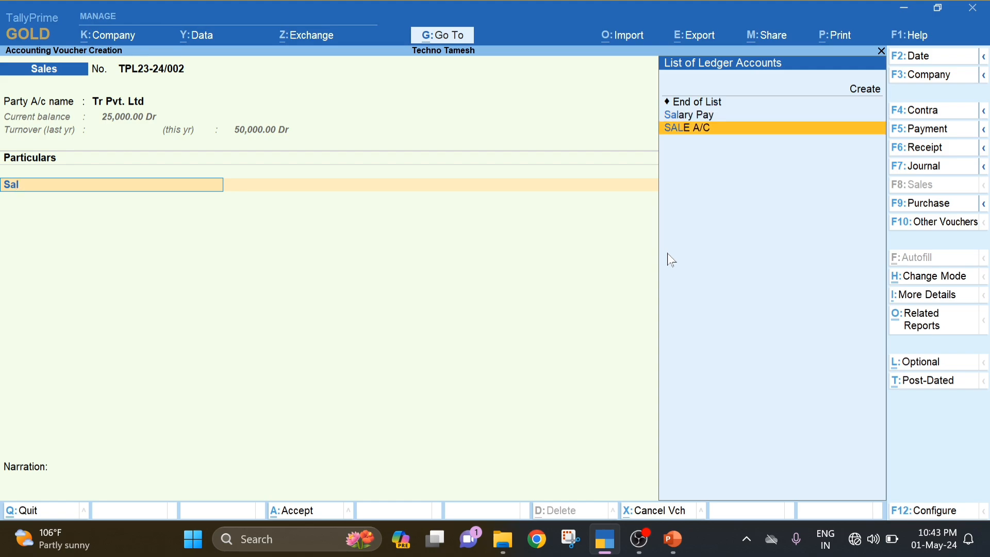
key(Return)
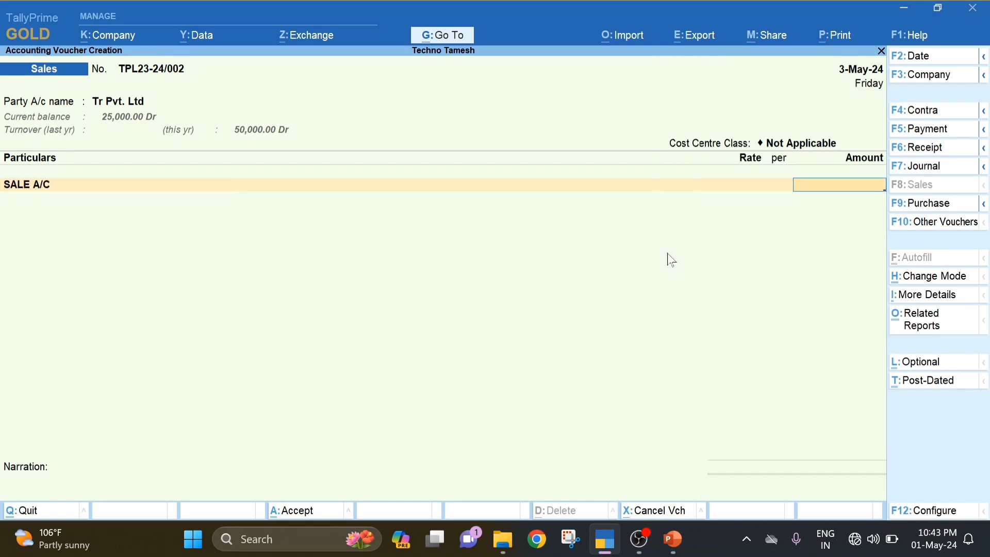
key(F2)
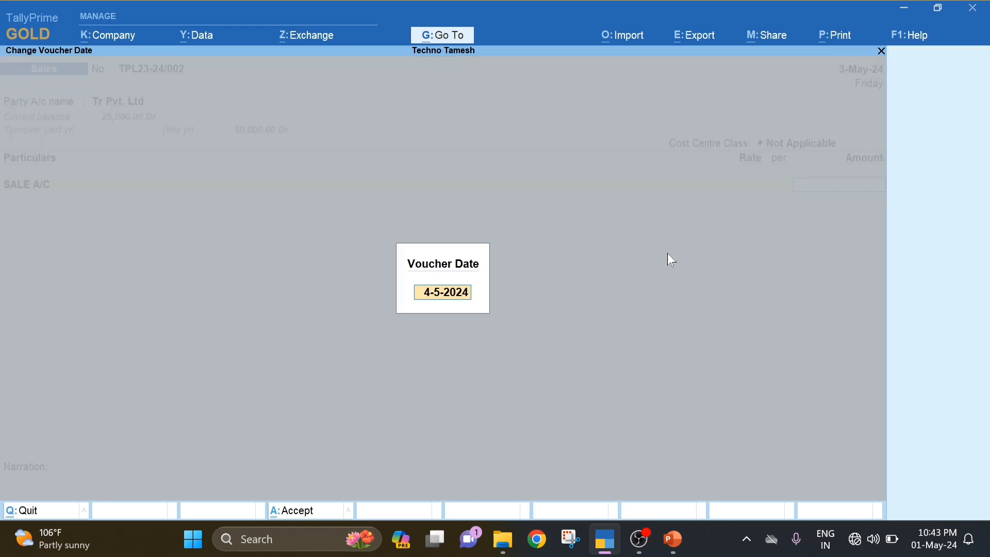
text(10-5-24)
key(Return)
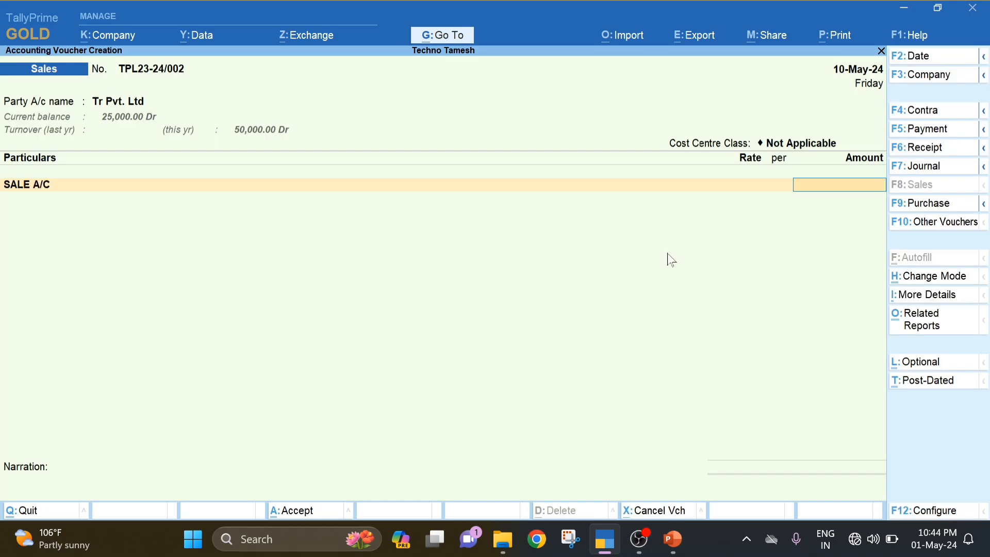
- Enter 20,000 as the SALE A/C amount and end the particulars list
text(20000)
key(Return)
key(Return)
key(Return)
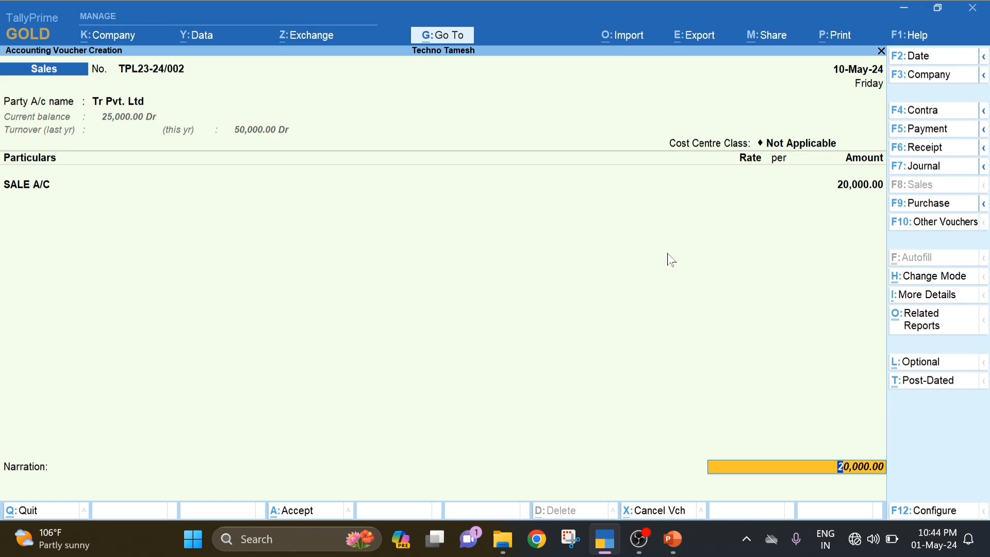
- Record the 20,000 Dr as a New Ref in Tr Pvt. Ltd's bill-wise details, keeping the proposed reference name
key(Return)
key(Return)
key(Return)
key(Return)
key(Return)
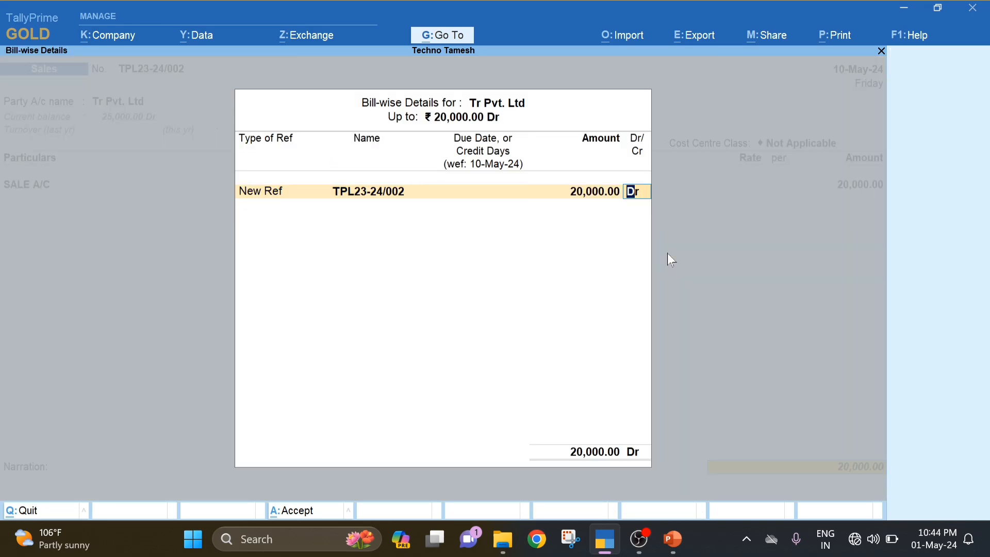
key(Return)
- Keep the bill's interest at 7% per 30-Day Month and save the 10-May-24 sales voucher without a narration
key(Return)
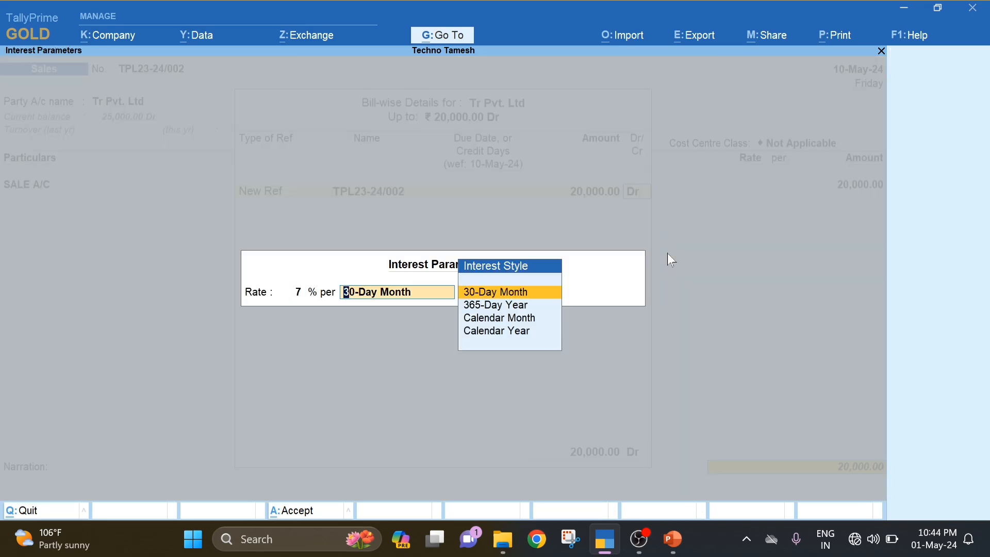
key(Return)
key(Return)
key(Return)
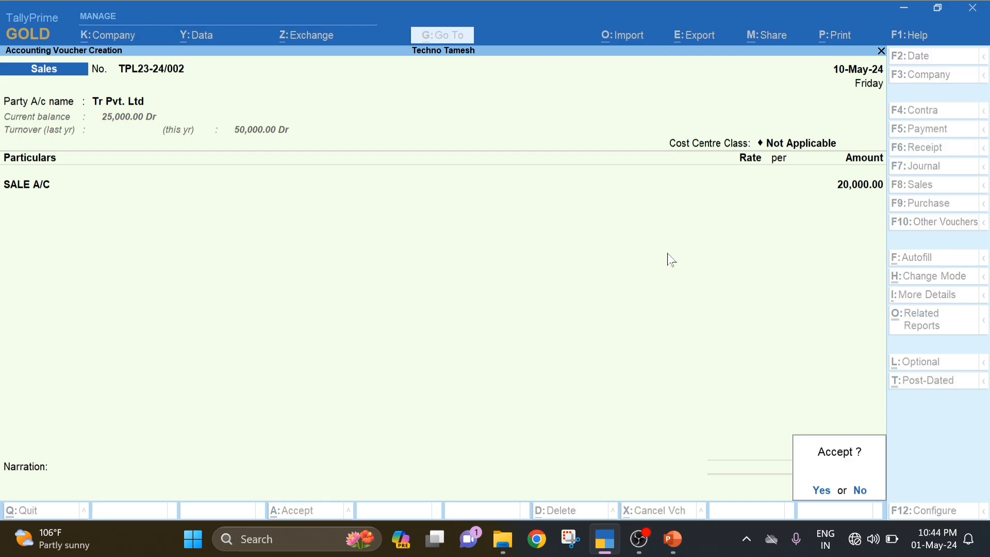
key(Return)
- Check the exercise slide for the fourth transaction, and start another Tr Pvt. Ltd sales voucher in TallyPrime with cost centre class Not Applicable
key(alt+Tab)
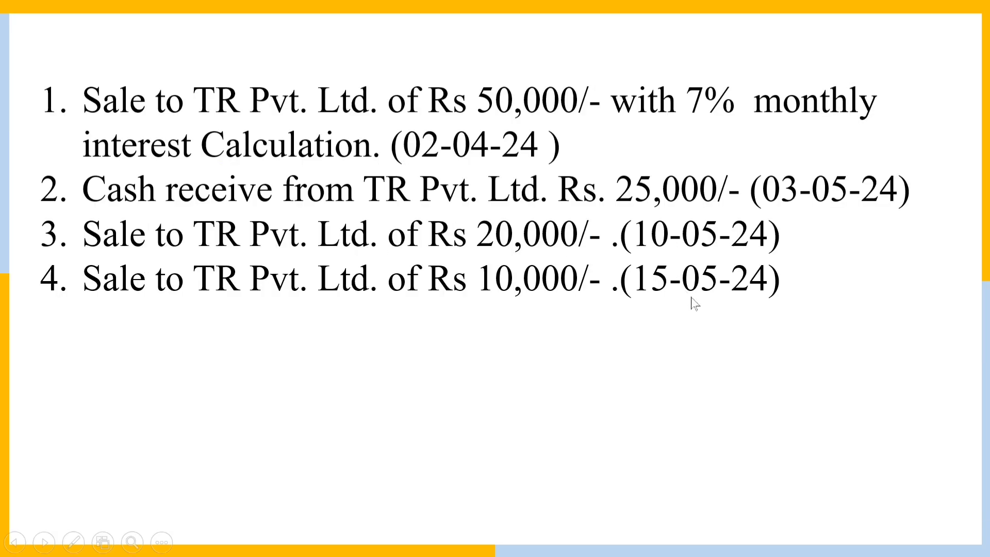
key(alt+Tab)
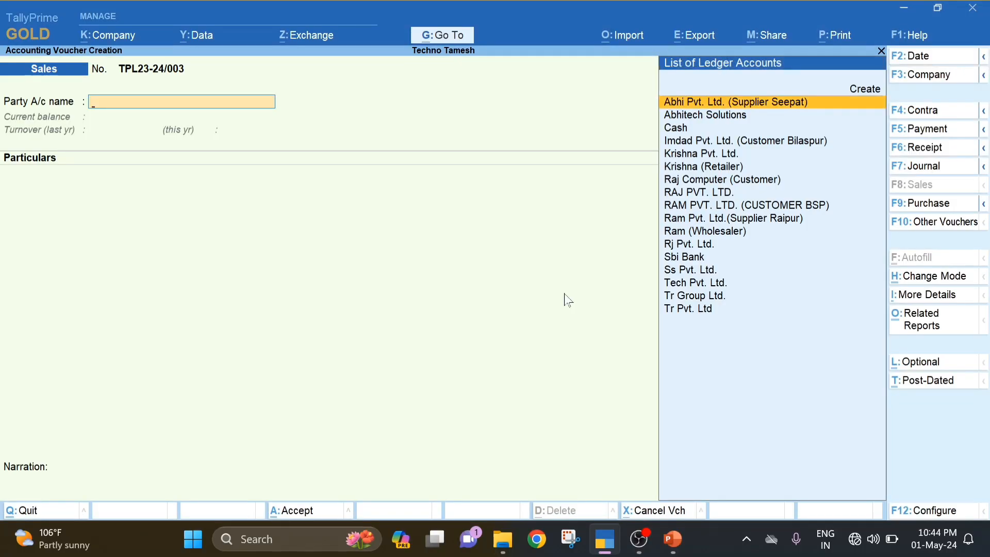
text(Tr)
key(Down)
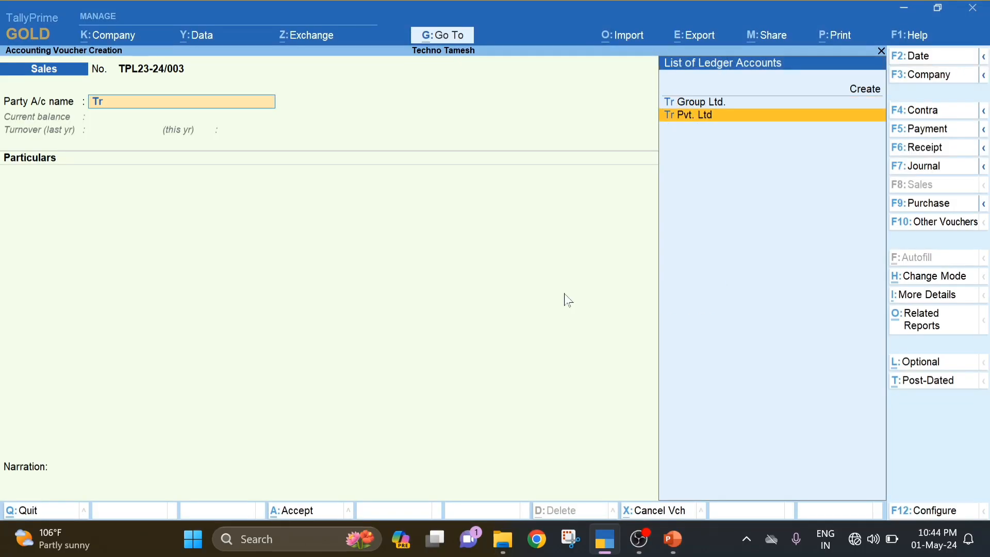
key(Return)
key(ctrl+a)
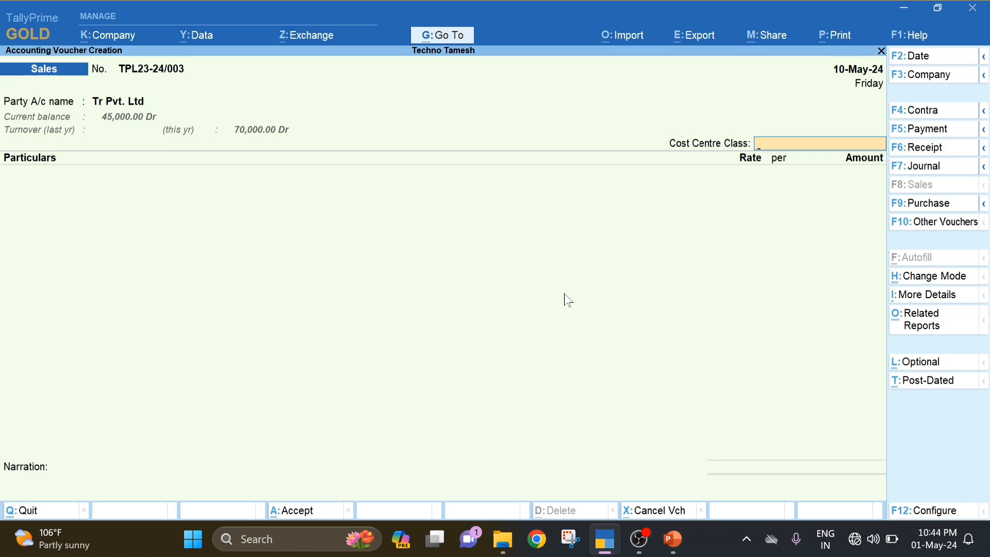
key(Return)
- Add SALE A/C for 10,000 to the sales voucher, leaving the GST rate and HSN/SAC details As per Masters/Company
text(Sal)
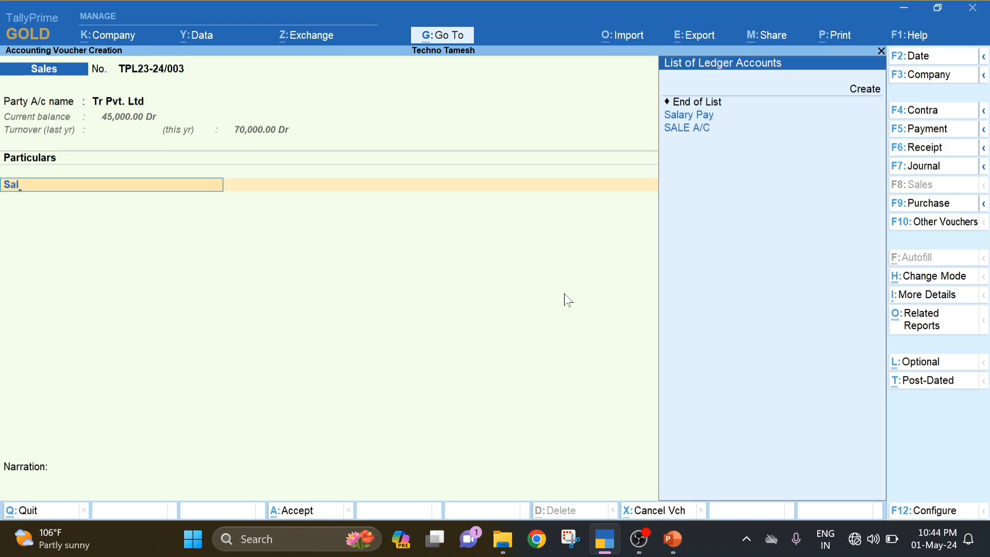
key(Down)
key(Down)
key(Return)
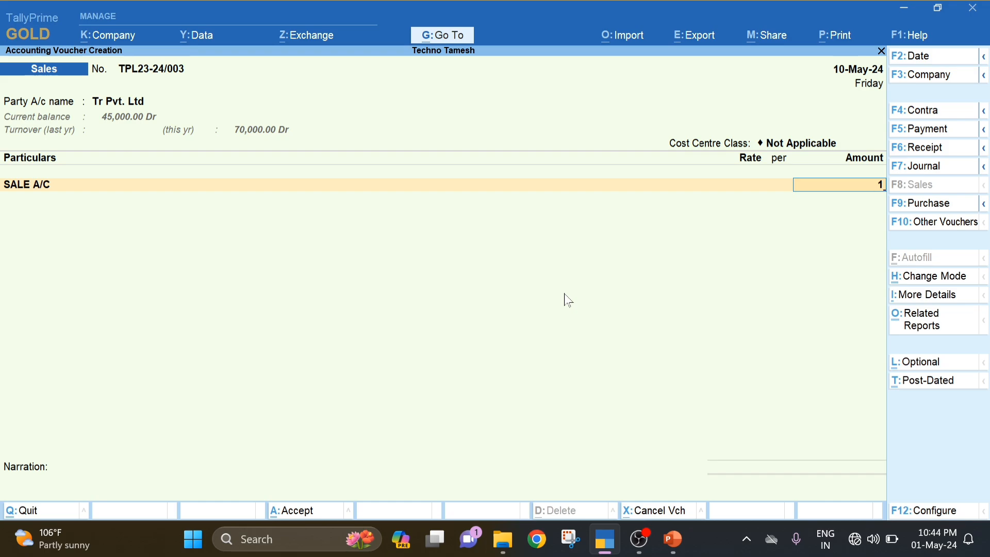
text(10,000)
key(Return)
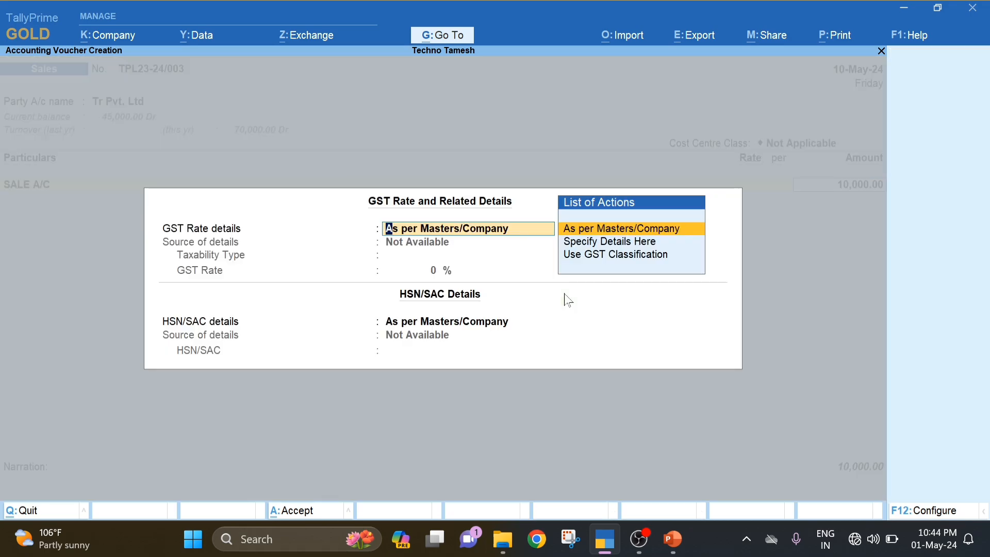
key(Return)
key(Return)
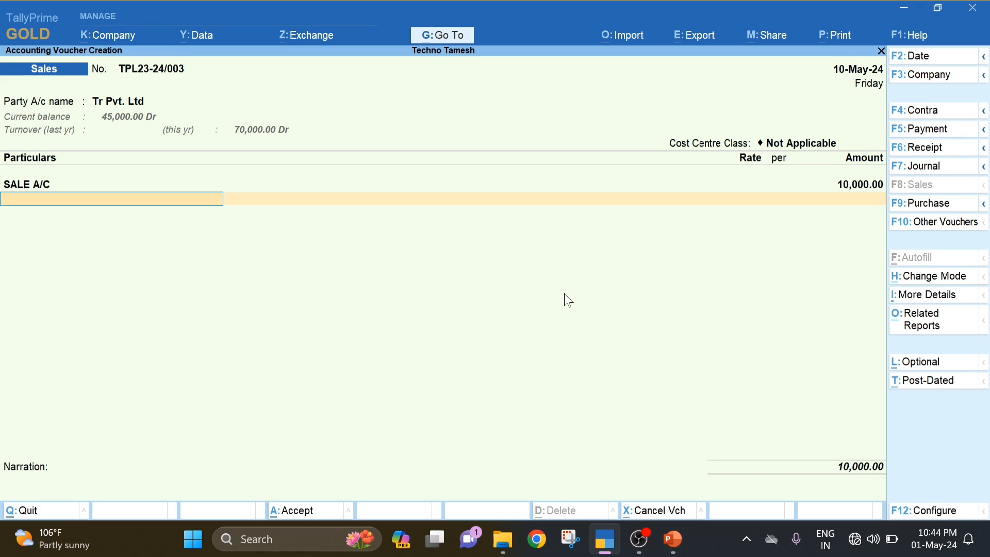
- Set the sales voucher date to 15-5-24 and end the particulars list
click(840, 72)
text(1)
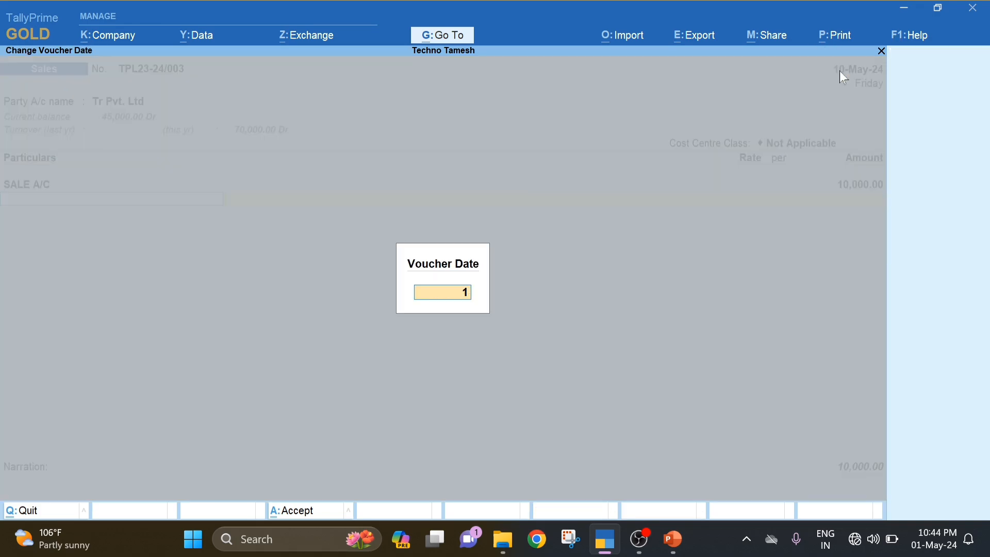
text(5-5-24)
key(Return)
key(Return)
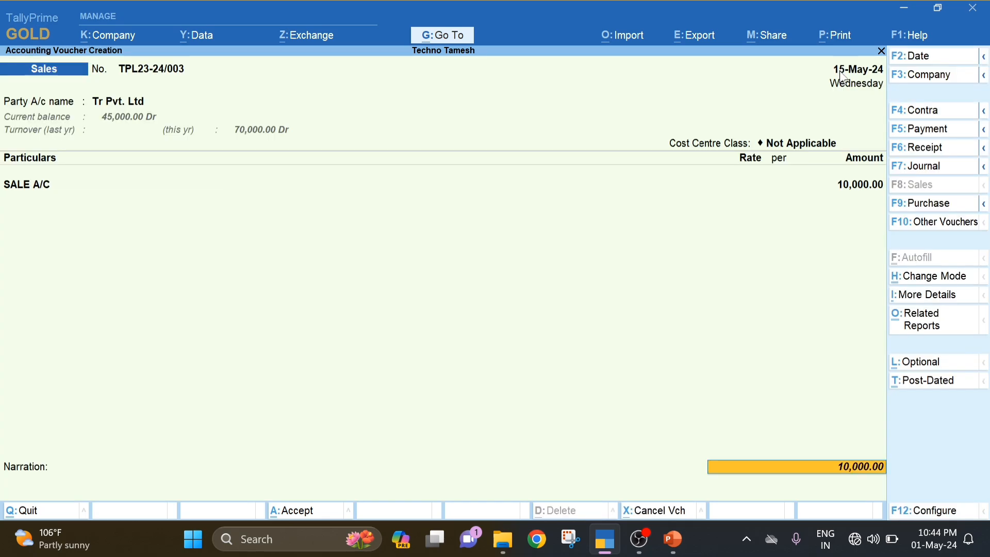
- Record the 10,000 Dr as a New Ref in Tr Pvt. Ltd's bill-wise details, keeping the proposed reference name
key(Return)
key(Return)
key(Return)
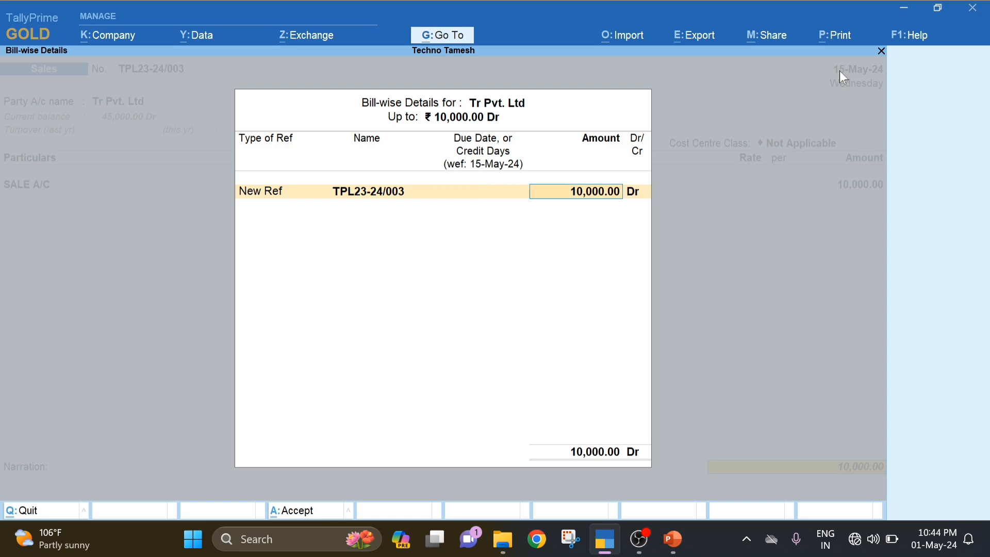
key(Return)
key(Return)
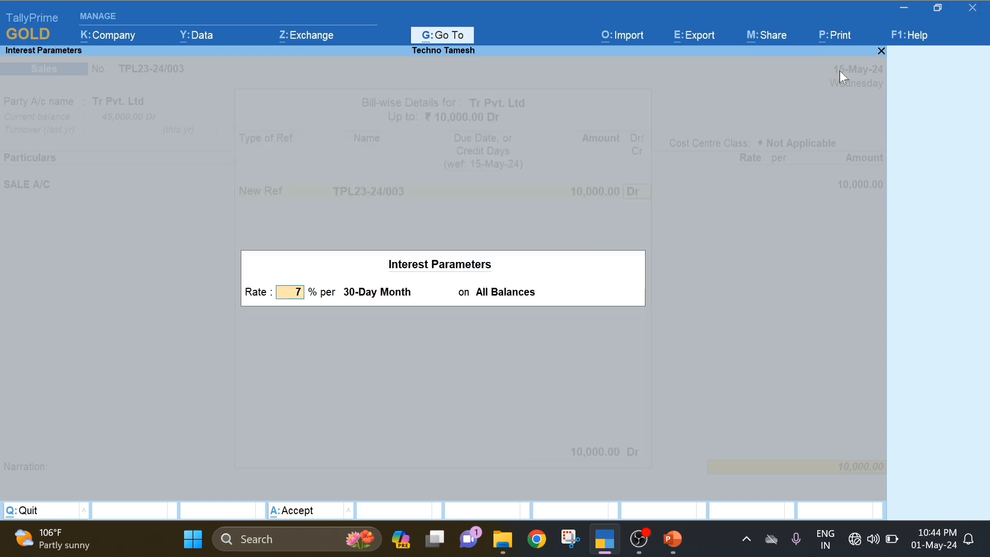
- Keep interest at 7% per 30-Day Month on All Balances, save the 15-May-24 sales voucher, and leave voucher entry
key(Return)
key(Return)
key(Return)
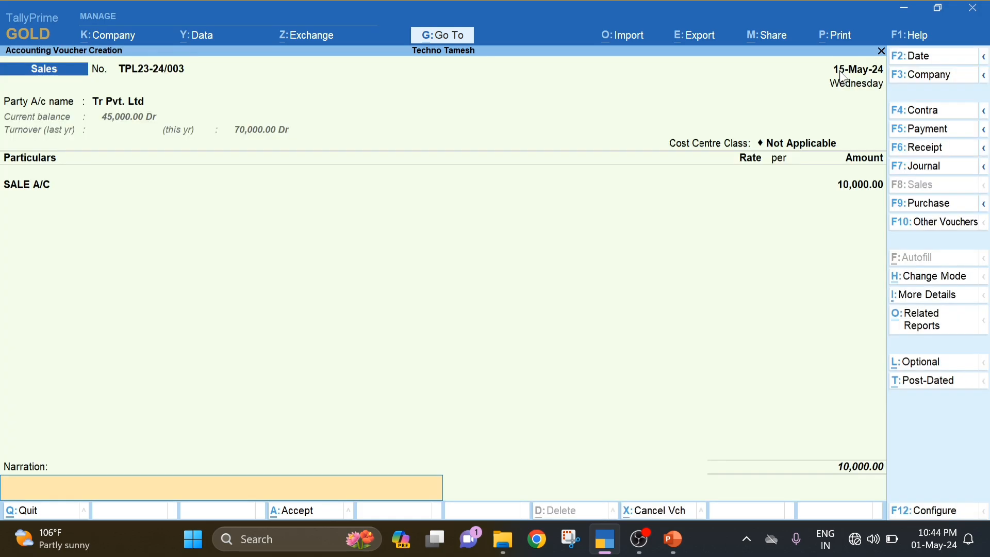
key(Return)
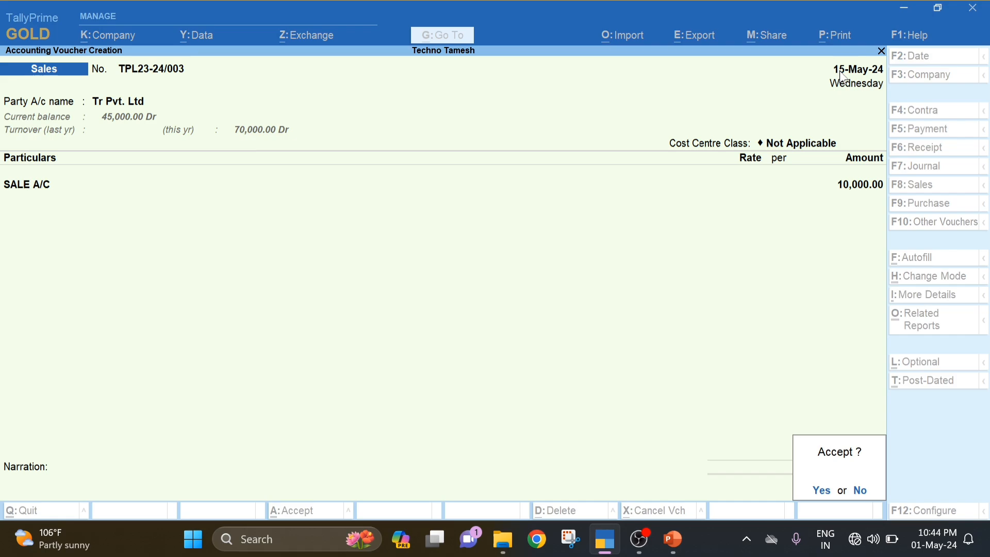
key(Return)
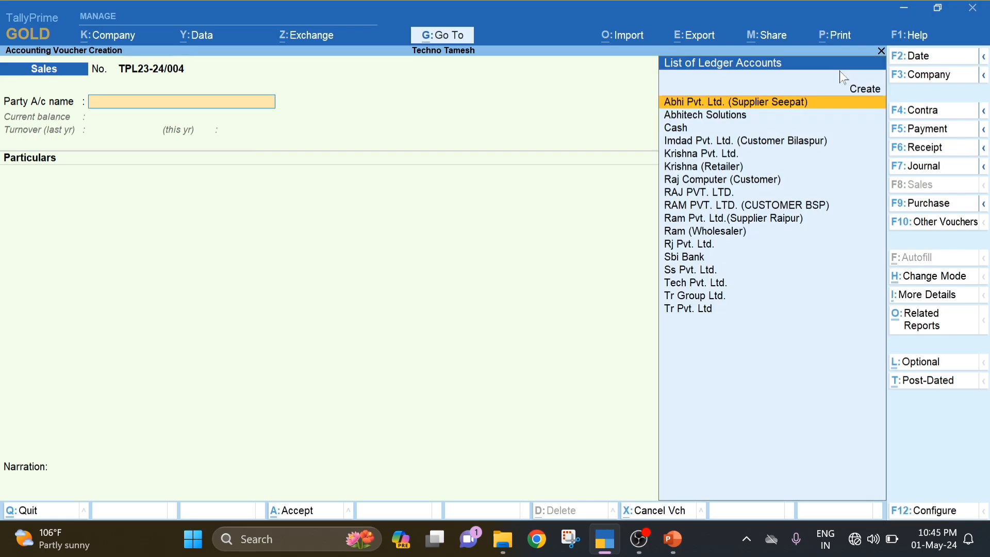
key(Escape)
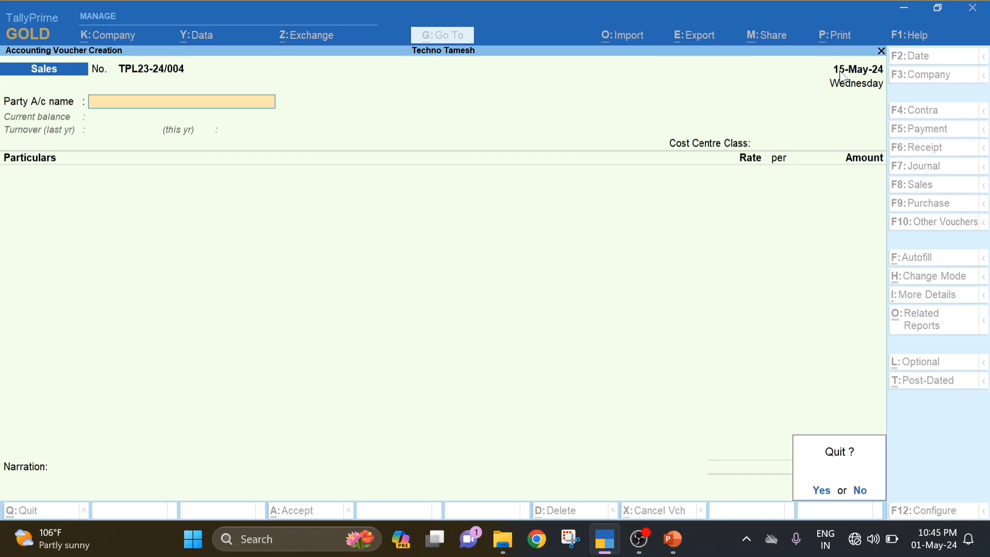
key(Return)
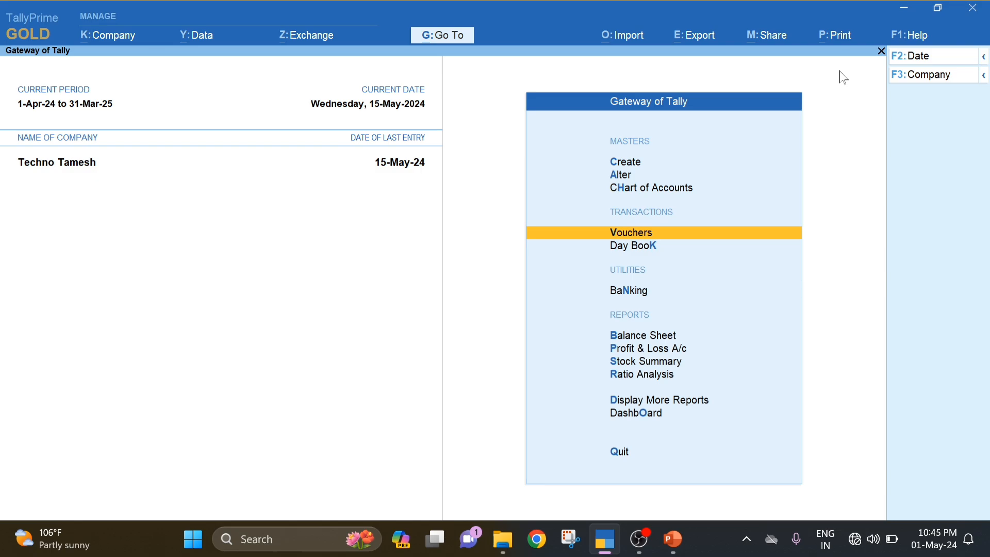
- Open Display More Reports from the Gateway of Tally
key(Down)
key(Down)
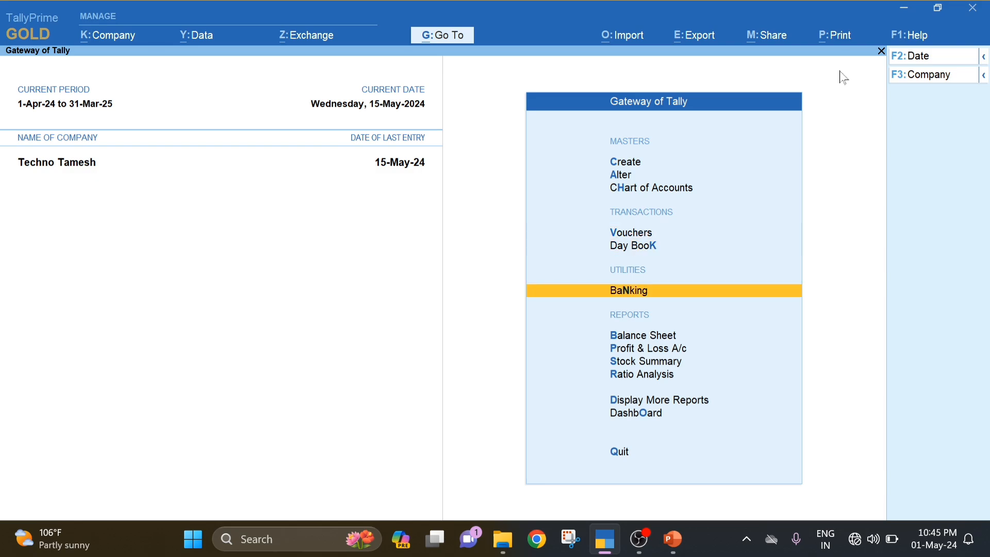
key(Up)
key(Up)
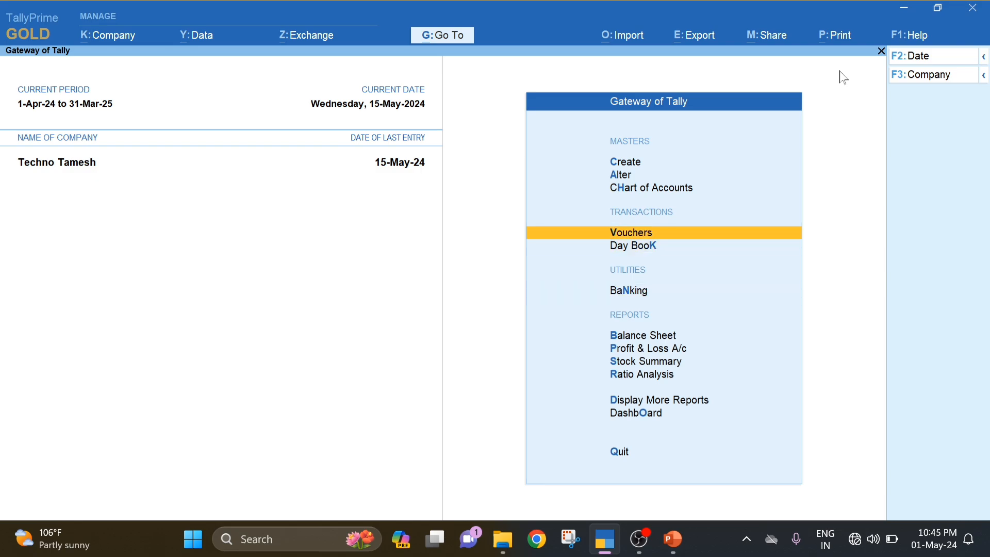
key(Down)
key(Down)
key(Down)
key(Down)
key(Down)
key(Down)
key(Down)
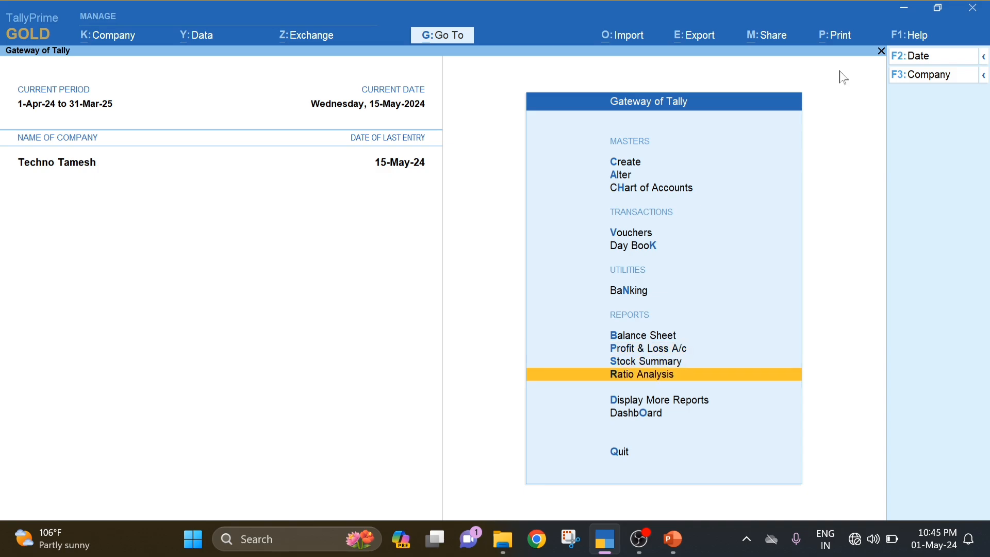
key(Down)
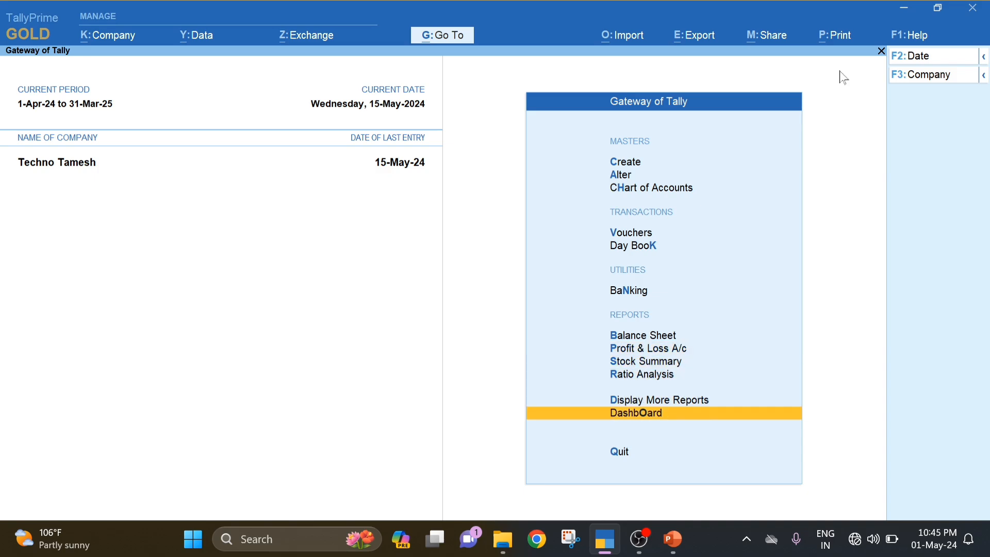
key(Up)
key(Return)
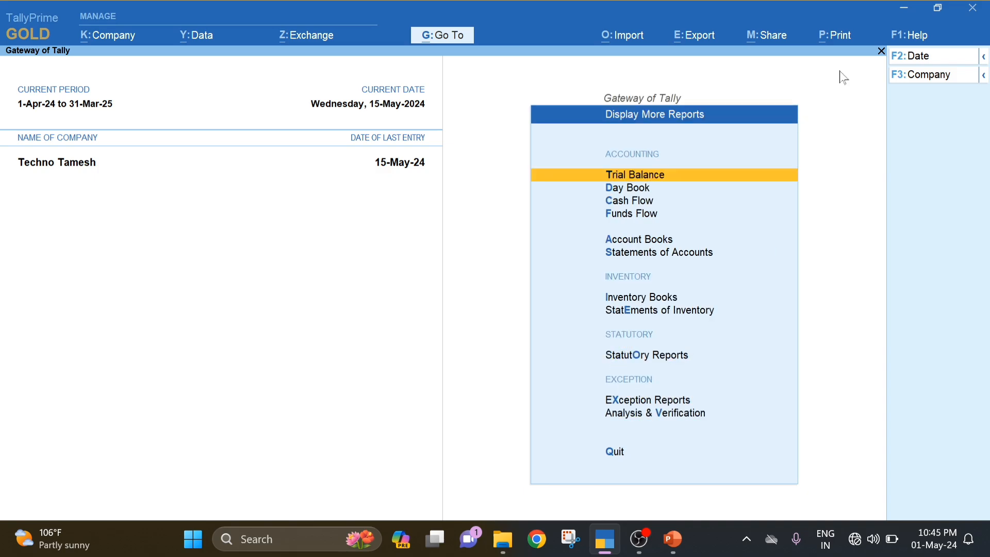
- Open Interest Calculations within Statements of Accounts
key(Down)
key(Down)
key(Down)
key(Down)
key(Down)
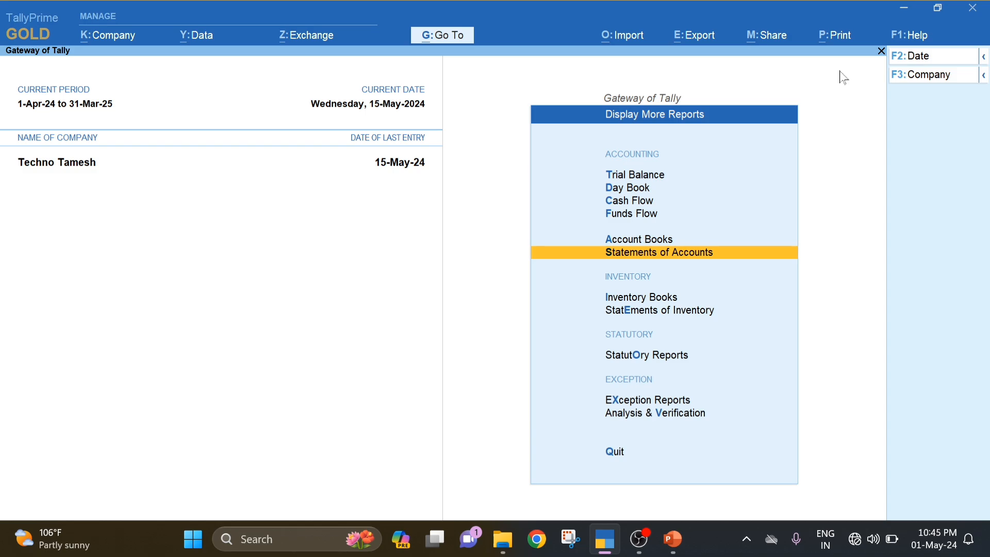
key(Return)
key(Down)
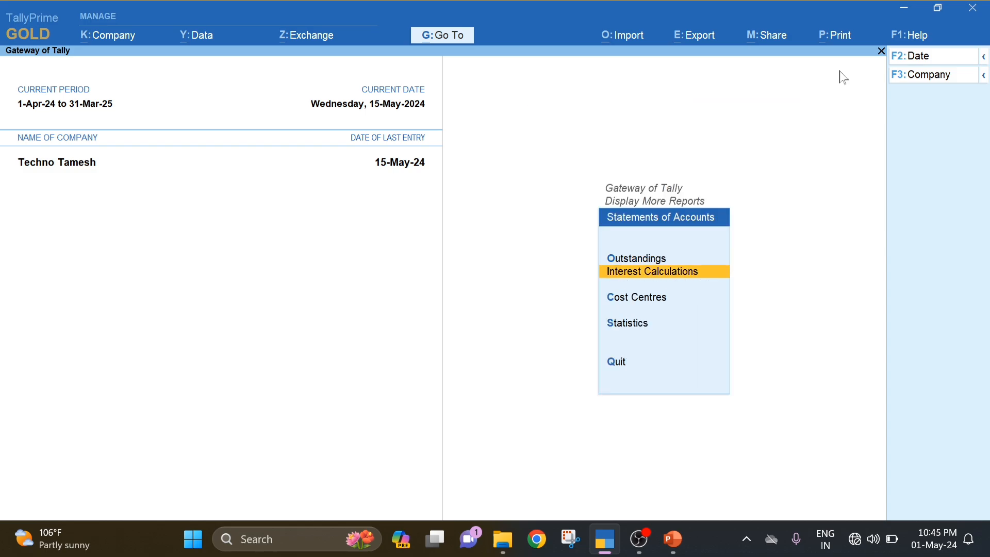
click(686, 281)
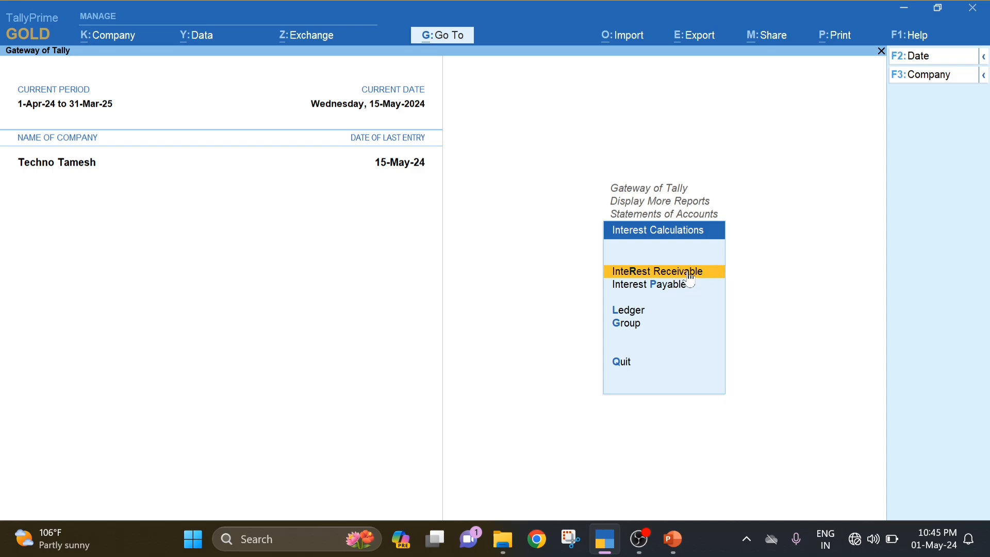
- Display the ledger-wise interest calculation report for Tr Pvt. Ltd
key(Down)
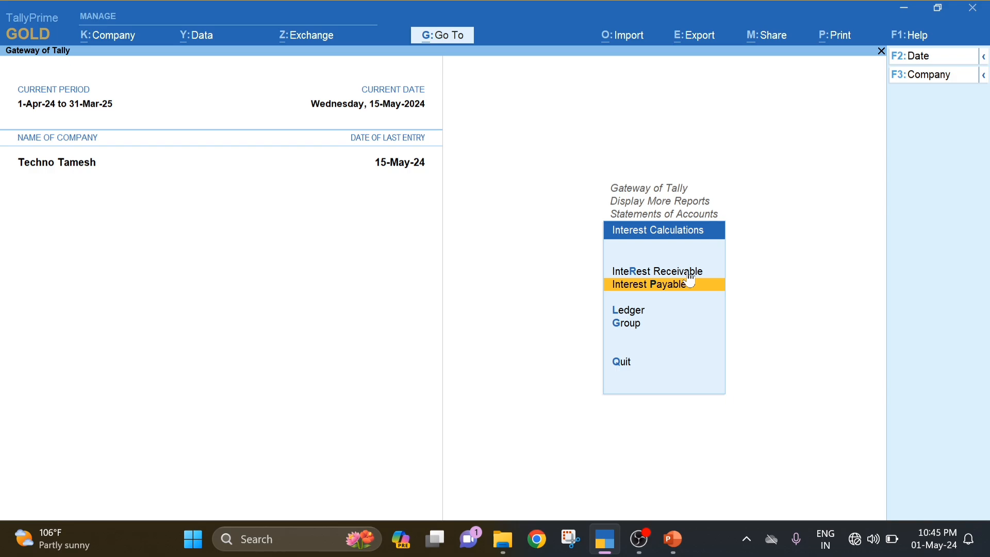
key(Down)
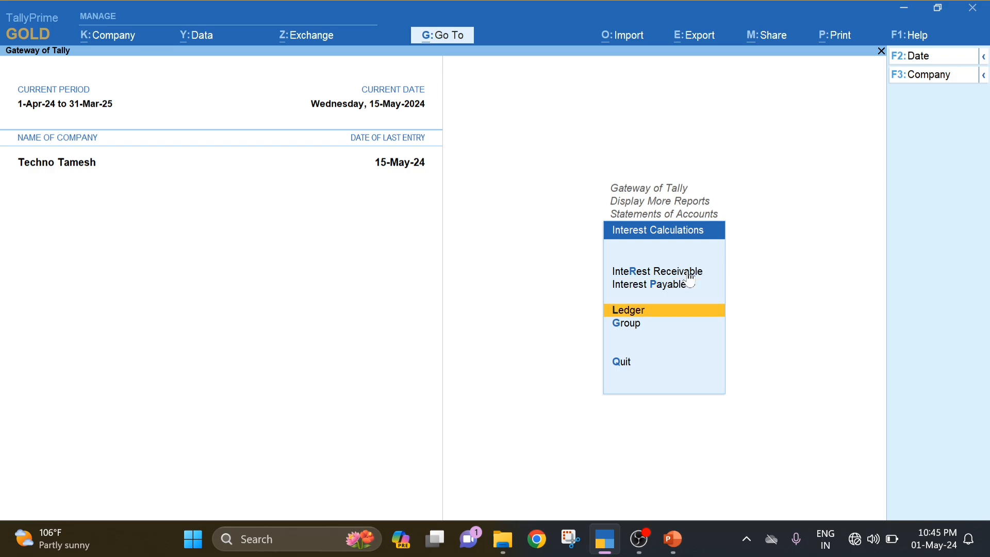
key(Down)
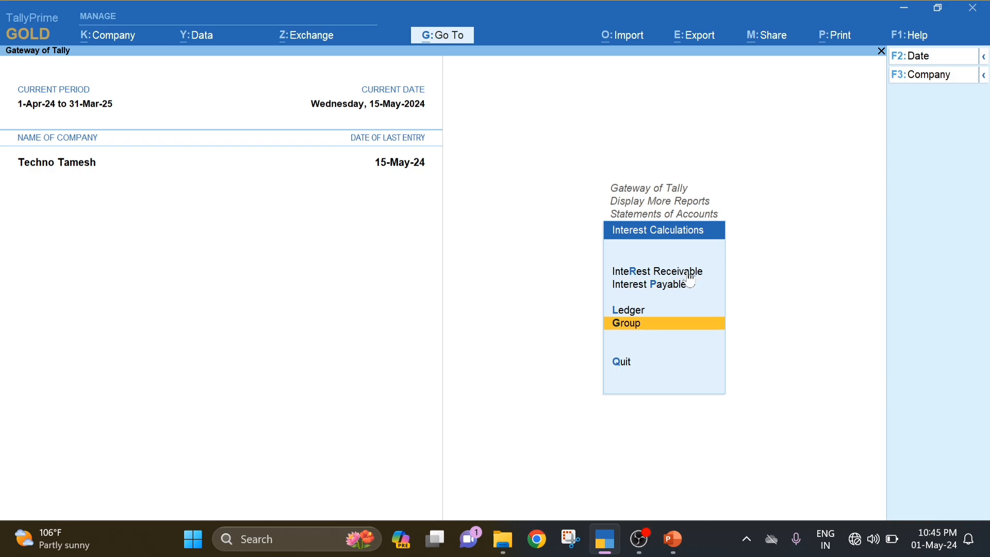
key(Up)
key(Return)
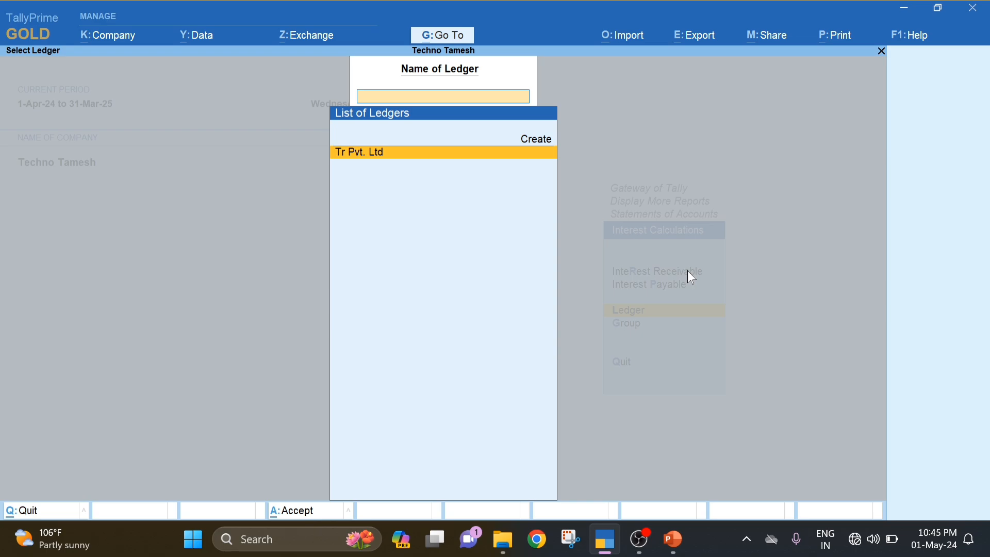
key(Return)
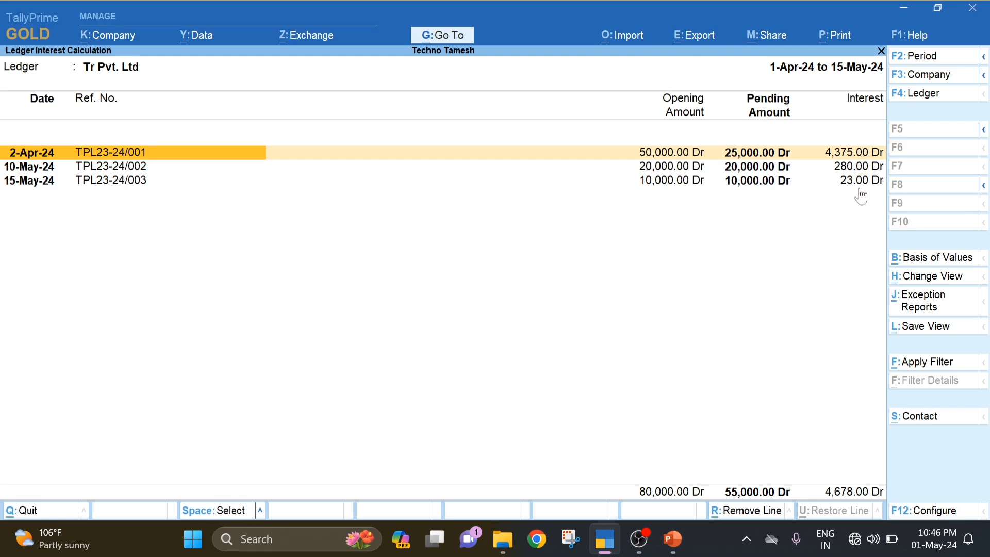
- Set the period of Tr Pvt. Ltd's interest calculation report from 2-4-24 to 1-7-24
key(F2)
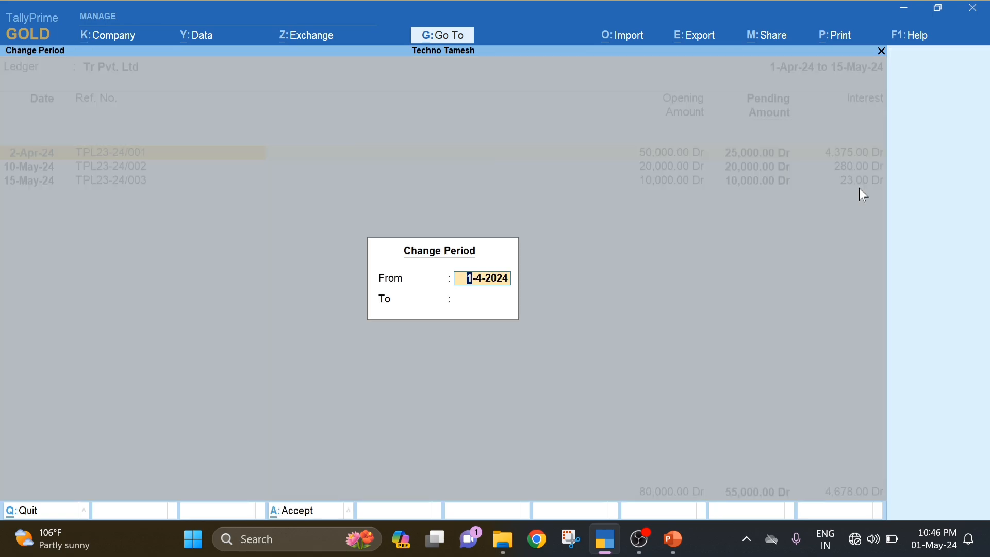
key(Return)
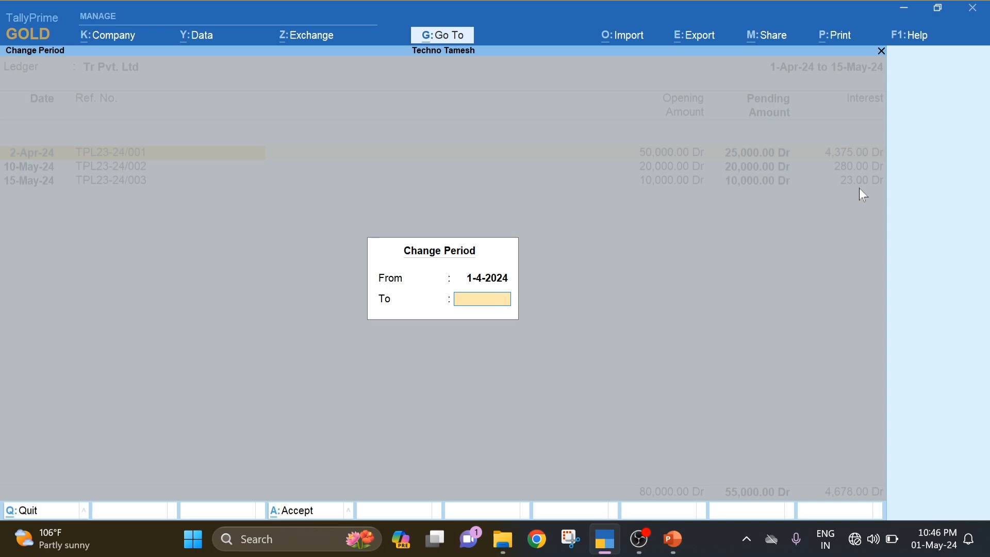
key(BackSpace)
text(02)
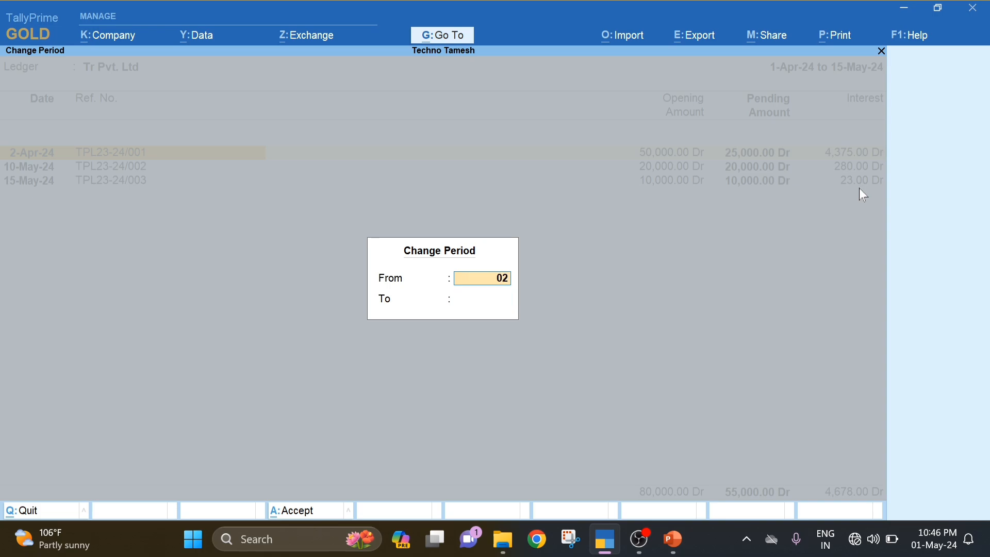
text(-4-24)
key(Return)
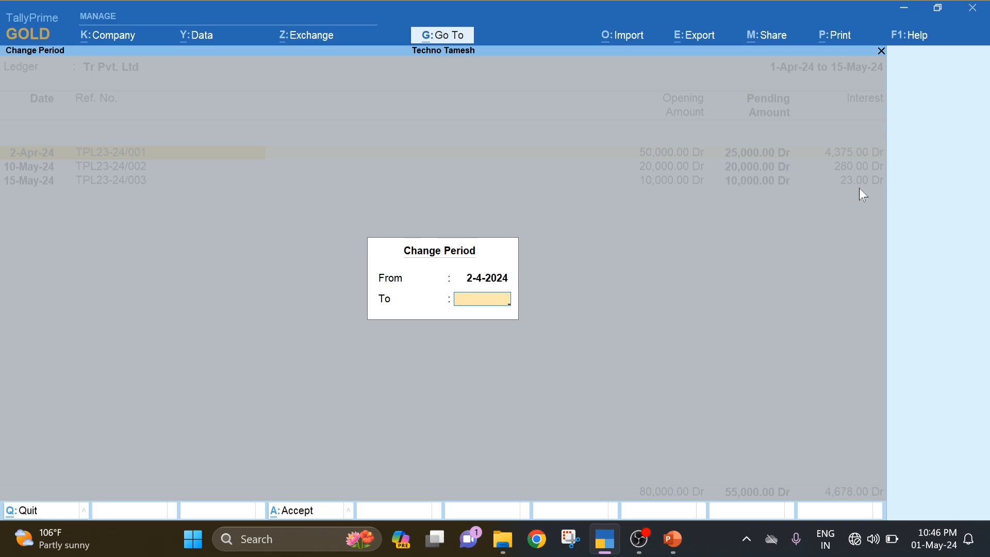
text(10)
key(BackSpace)
text(-7-24)
key(Return)
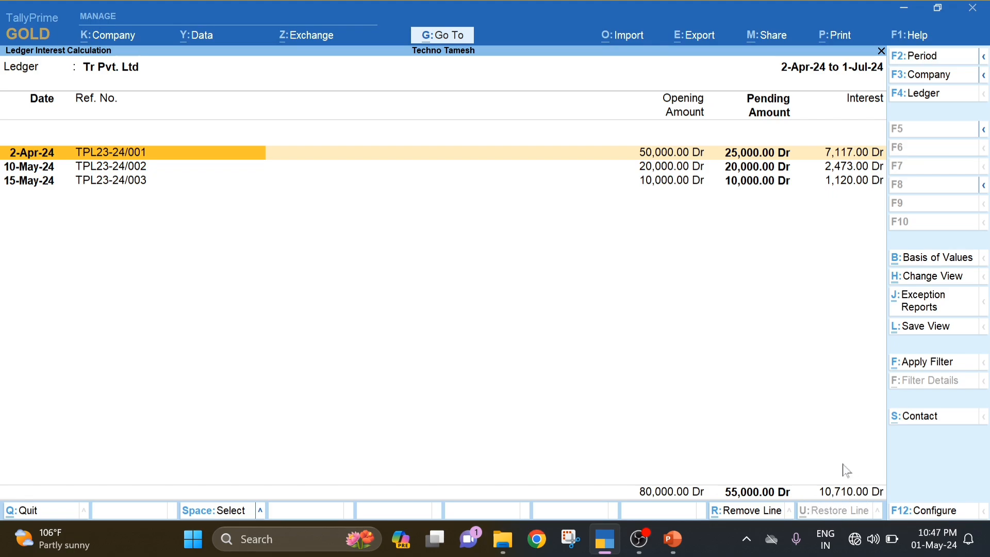
- Leave the interest calculation report and open the Balance Sheet
key(Escape)
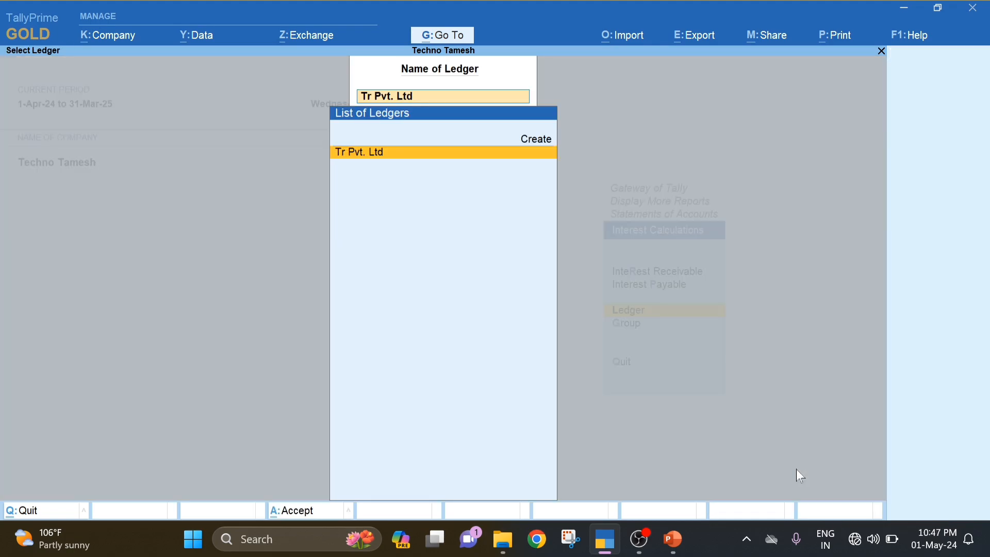
key(Escape)
key(Escape)
key(Escape)
key(Escape)
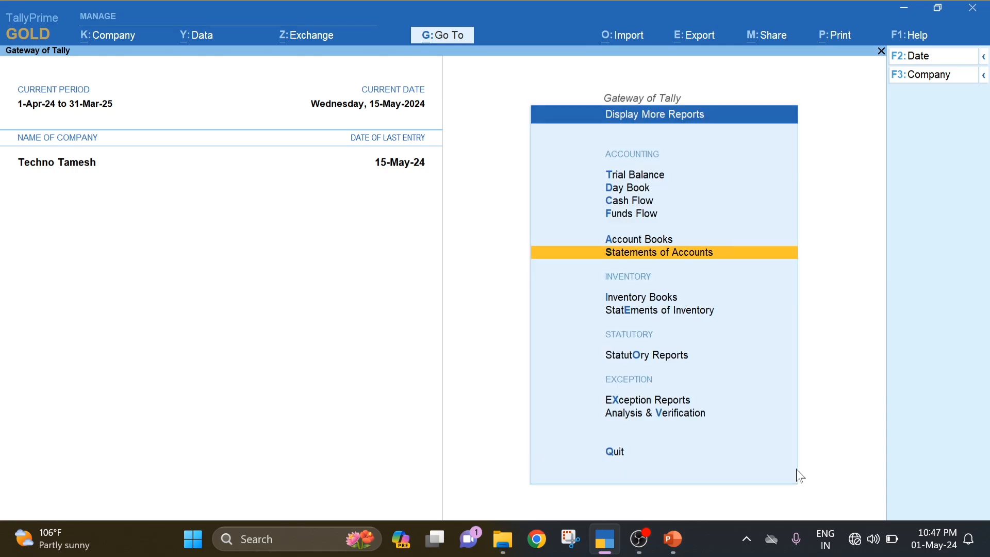
key(Up)
key(Up)
key(Up)
key(Up)
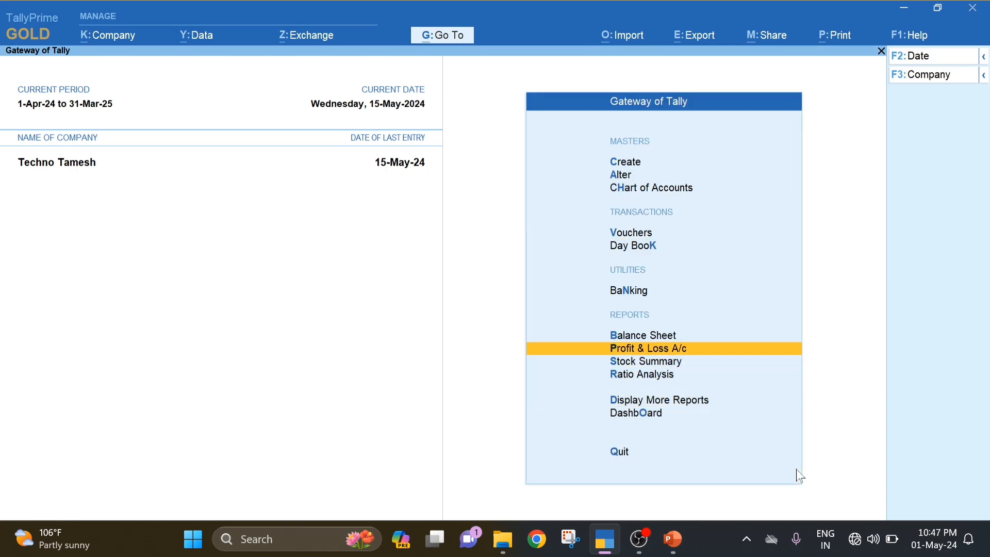
key(Return)
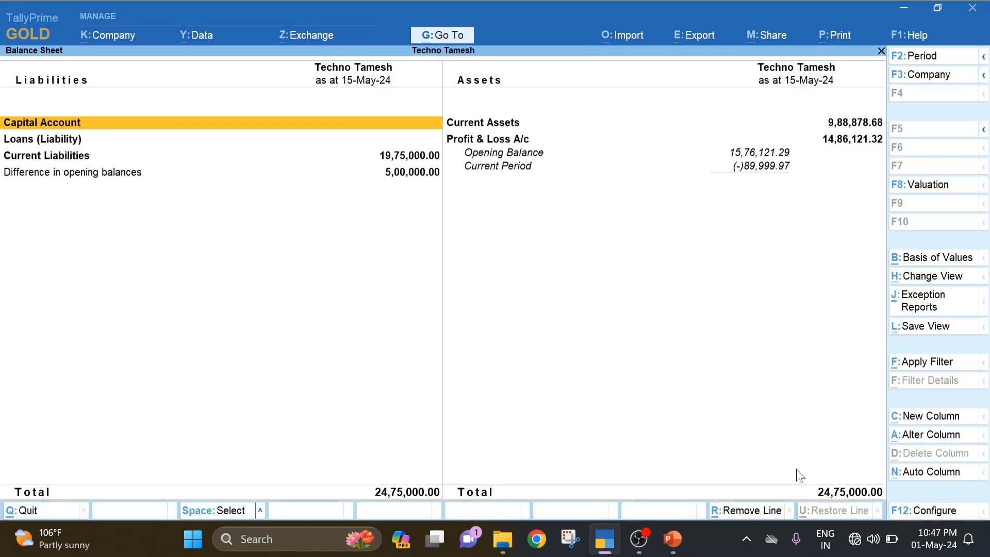
- Drill down through Current Assets to Sundry Debtors and examine Tr Pvt. Ltd's closing balance
key(Right)
key(Return)
key(Down)
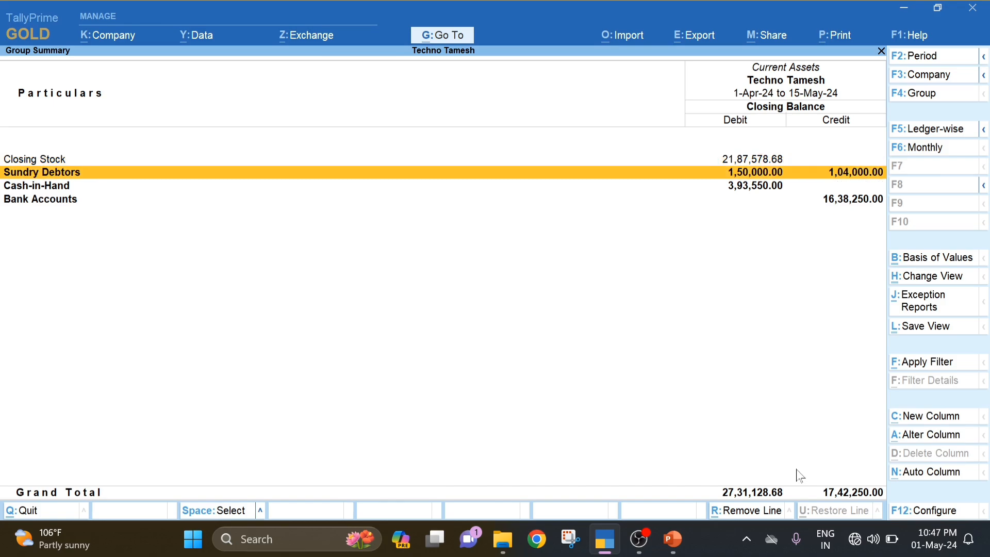
key(Up)
key(Down)
key(Return)
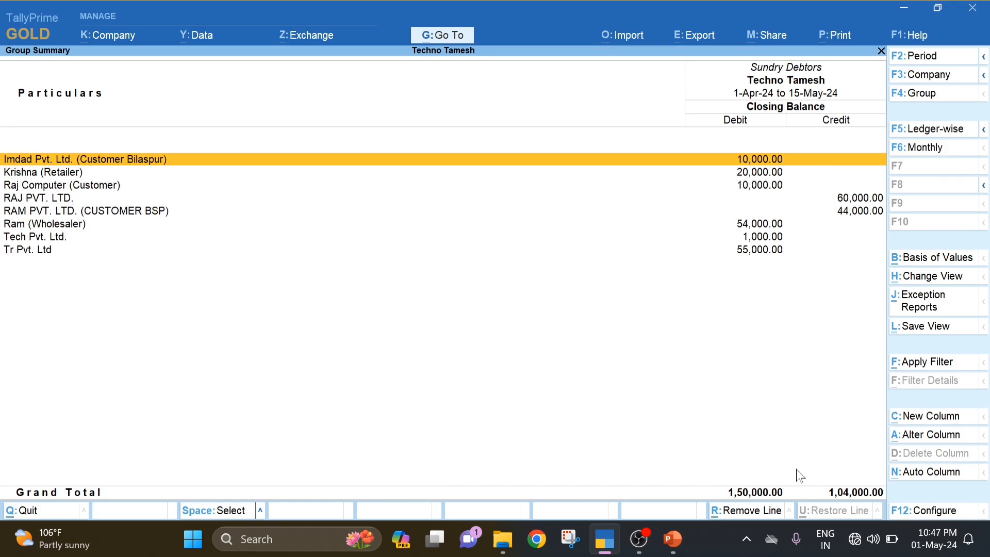
key(Down)
key(Down)
key(Down)
key(Down)
key(Down)
key(Down)
key(Down)
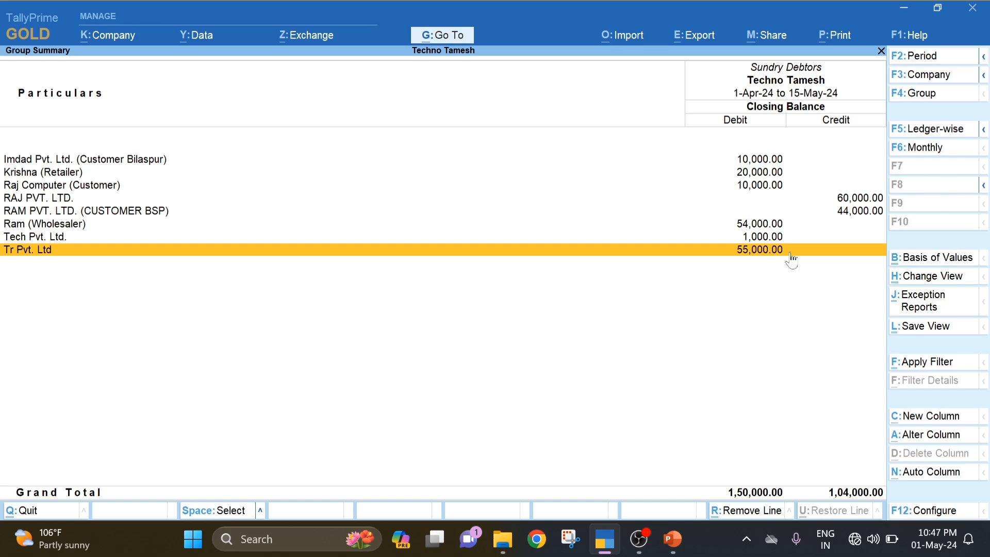
- Set the Sundry Debtors group summary period to end on 1-7-24, keeping the 1-4-2024 start date
key(F2)
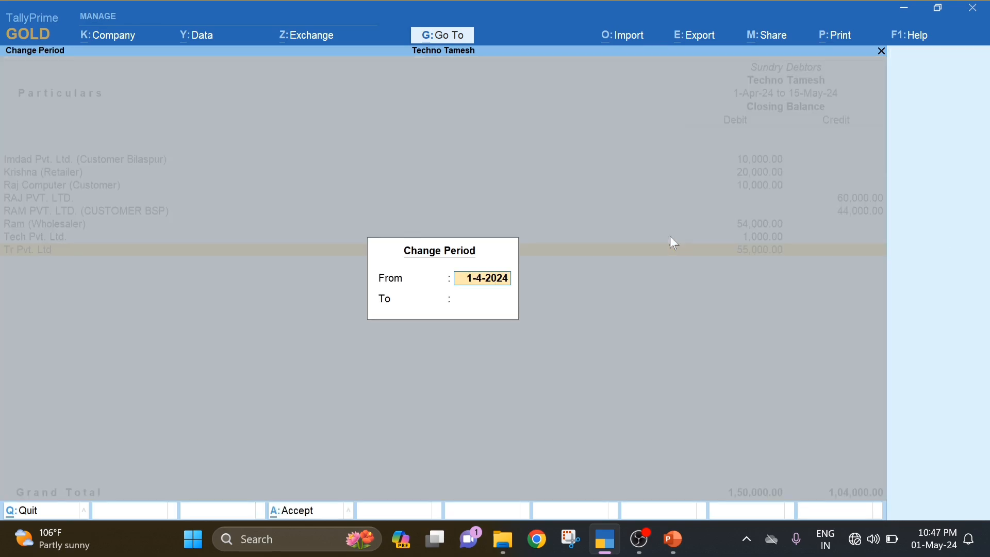
key(Return)
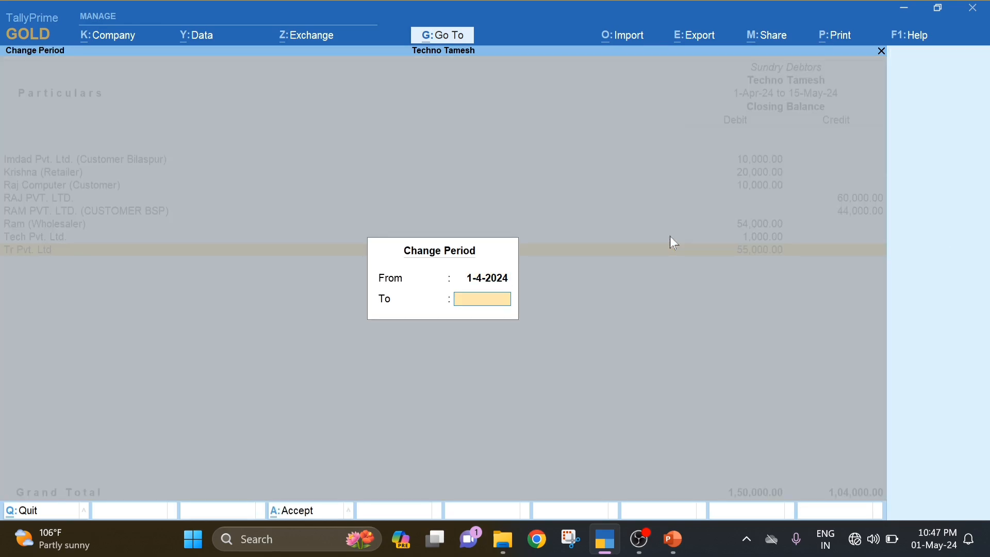
text(1-7-24)
key(Return)
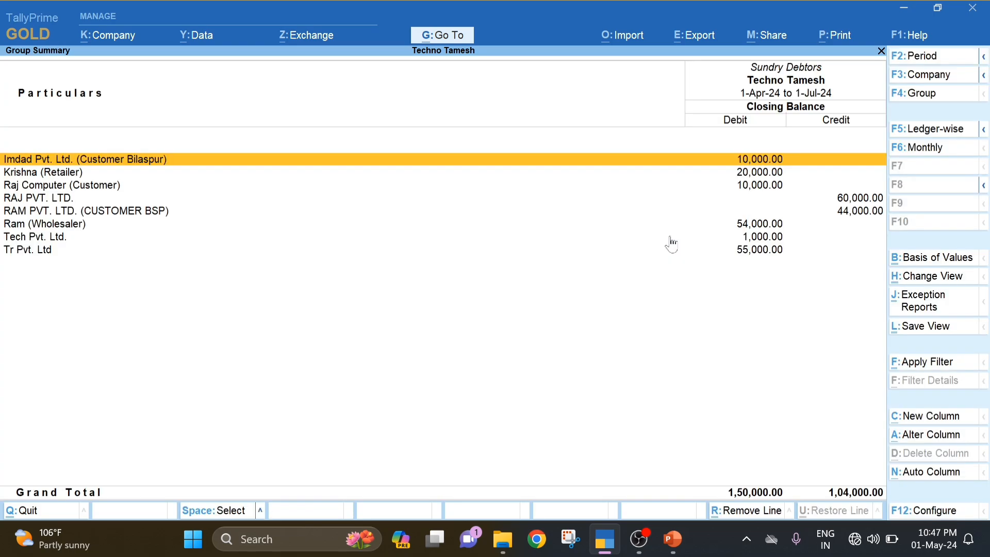
- Examine Tr Pvt. Ltd's closing balance for the extended period and return to the Gateway of Tally
key(Down)
key(Down)
key(Down)
key(Down)
key(Down)
key(Down)
key(Down)
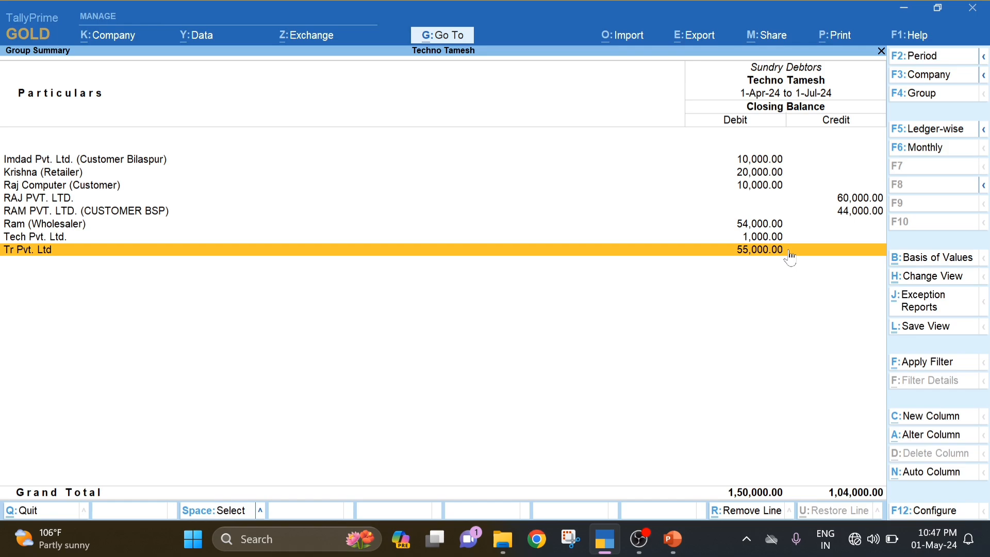
key(Escape)
key(Escape)
key(Escape)
key(Escape)
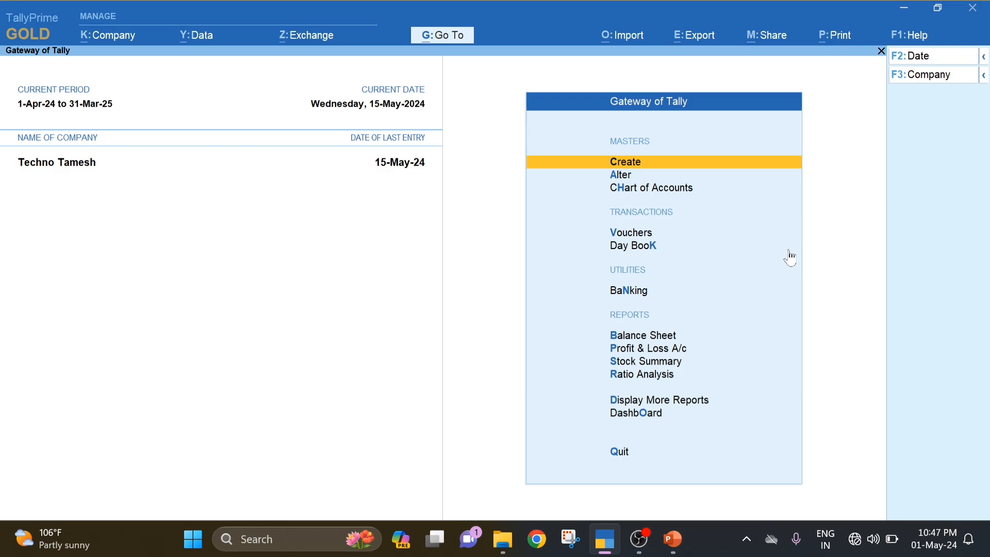
- Open the list of voucher types for master alteration
key(Down)
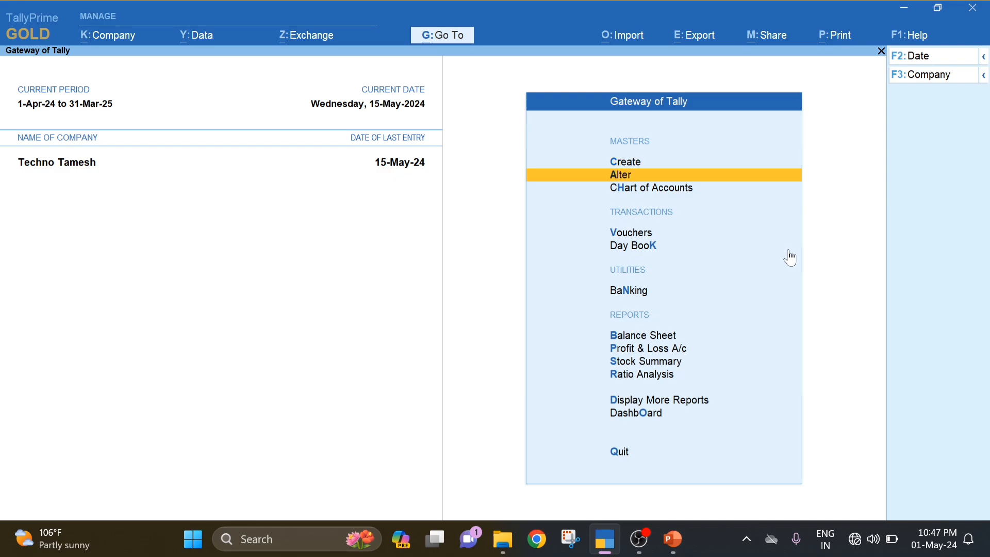
key(Return)
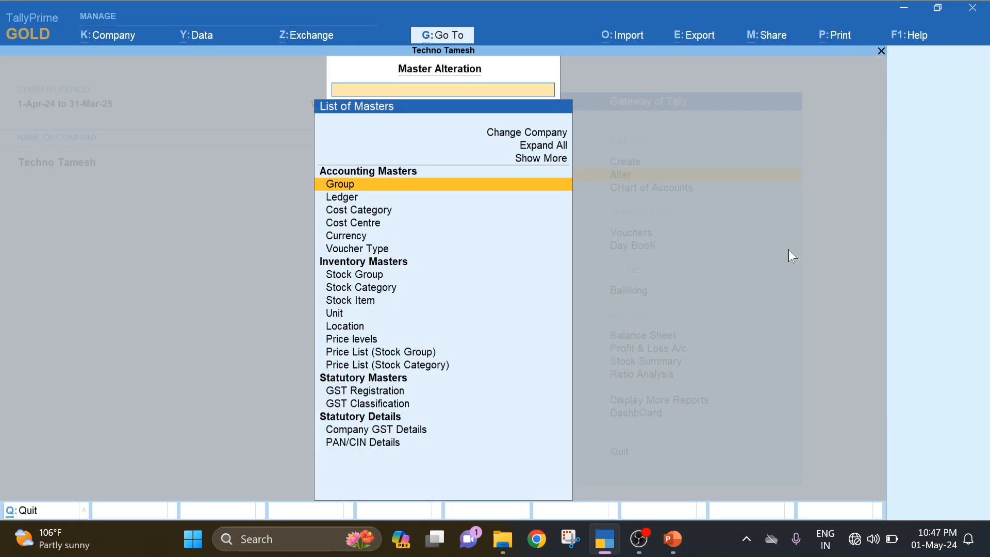
key(Down)
key(Down)
key(Down)
key(Down)
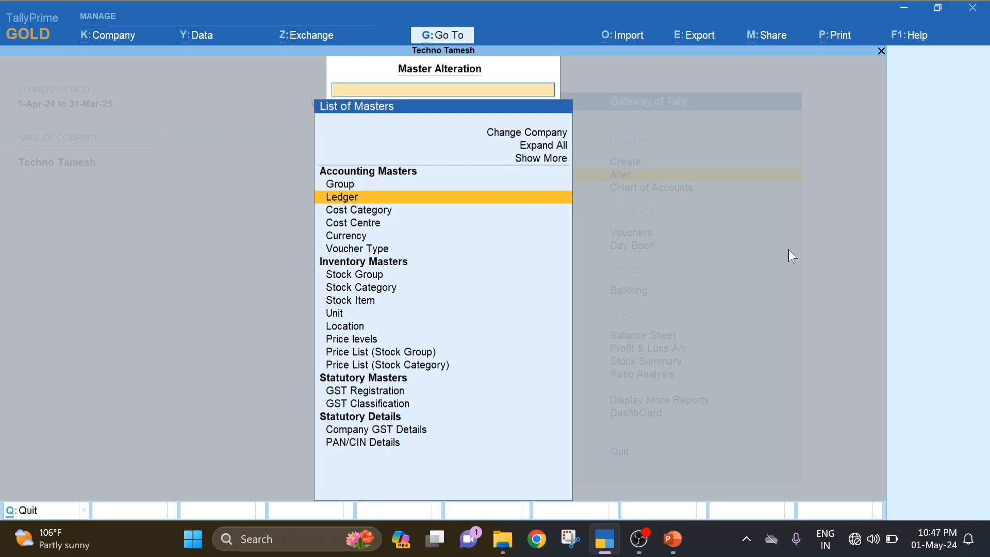
key(Down)
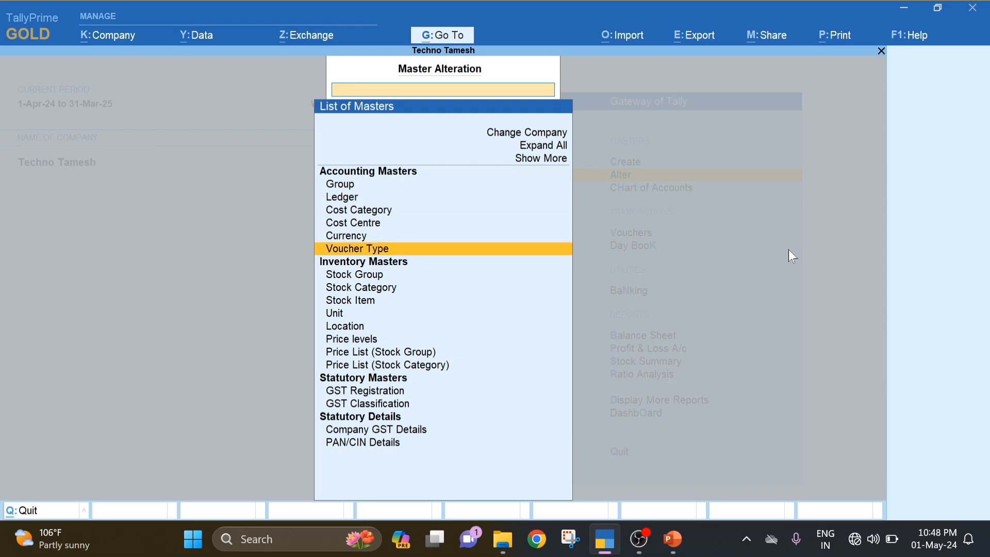
key(Return)
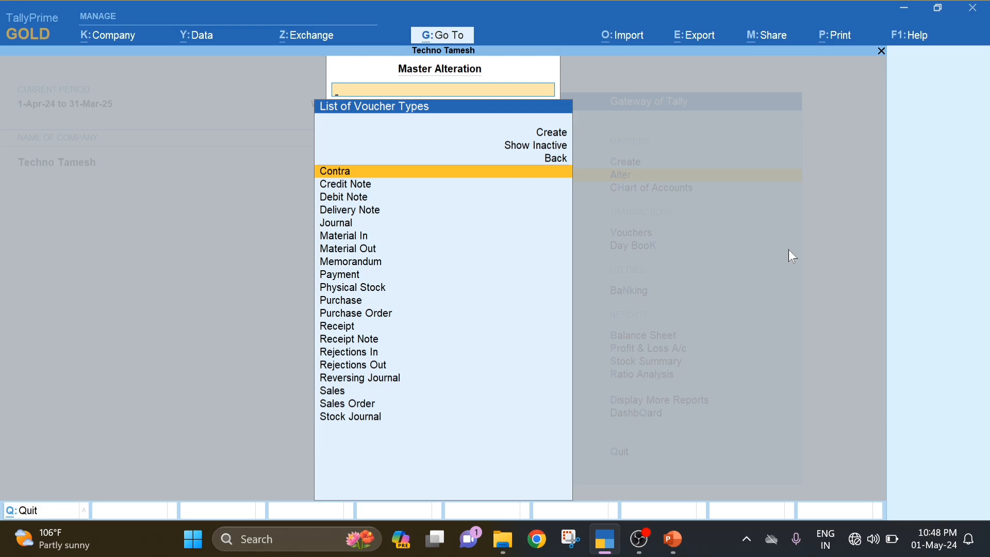
- Open the Debit Note voucher type for alteration and add a voucher class named Int. Cal., keeping its other settings
text(De)
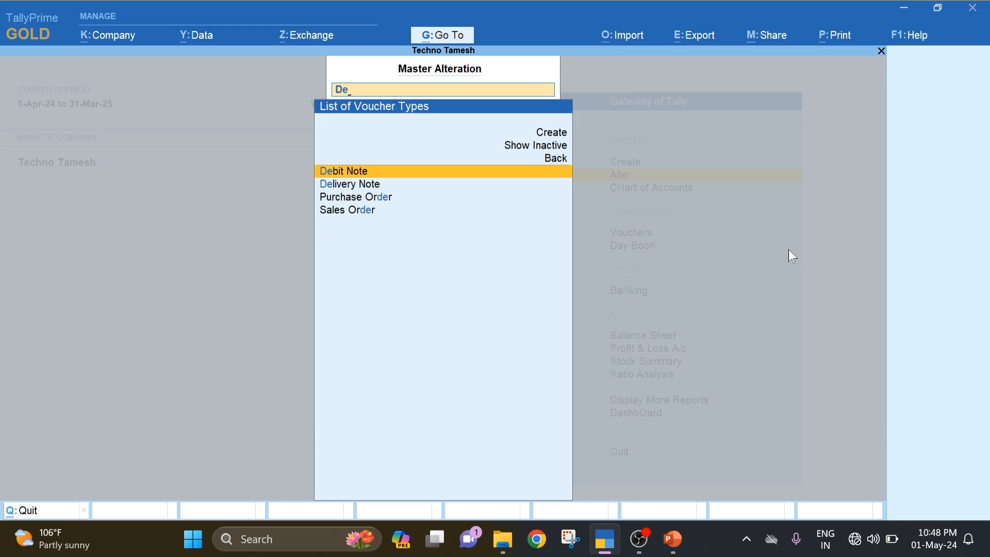
key(Return)
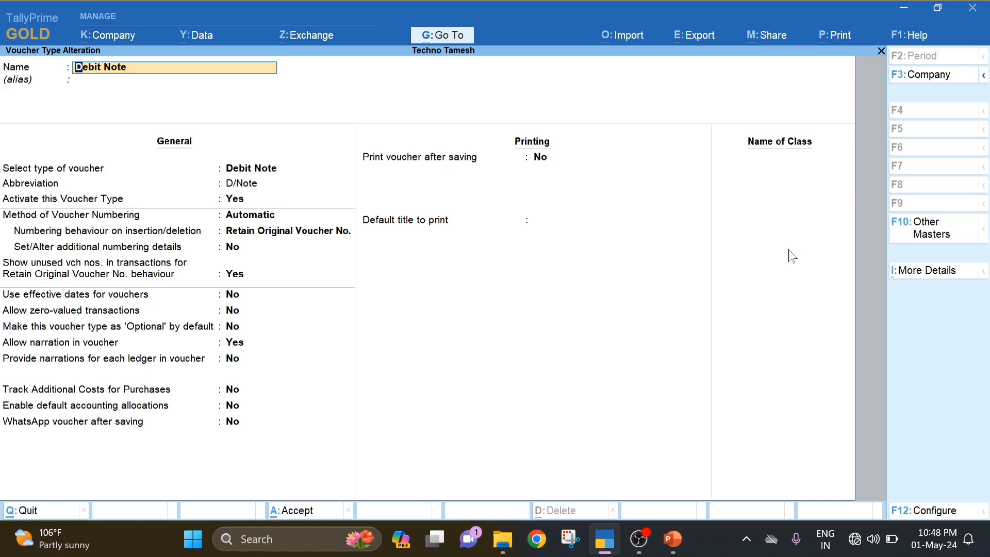
key(Return)
key(Return)
key(Return)
key(Return)
key(Return)
key(Return)
key(Return)
key(Return)
key(Return)
key(Return)
key(Return)
key(Return)
key(Return)
key(Return)
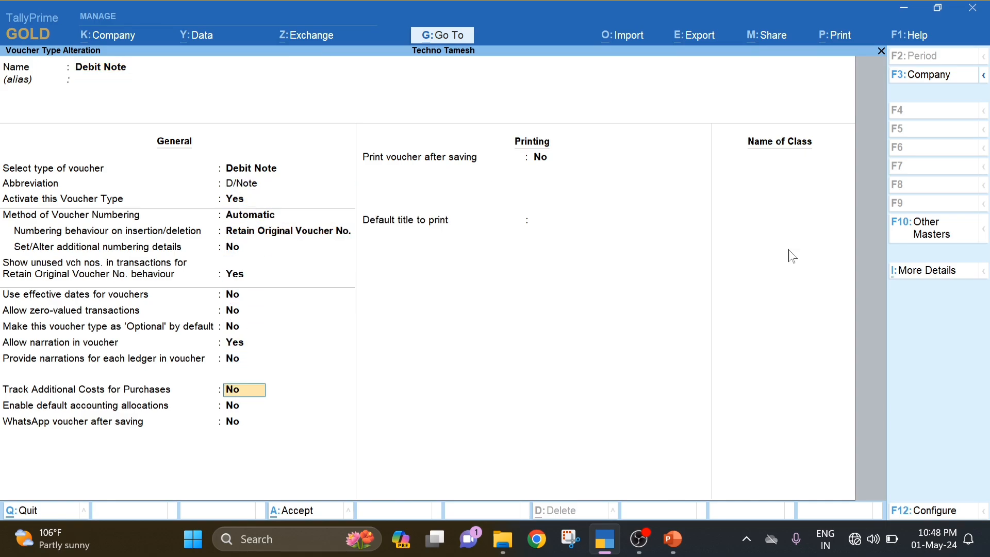
key(Return)
key(Return)
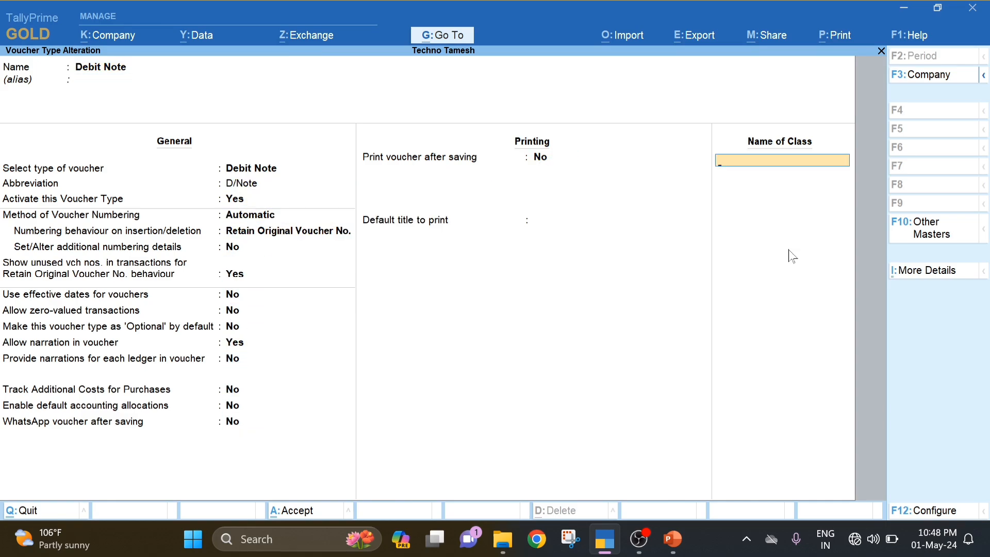
text(Int. Cal.)
key(Return)
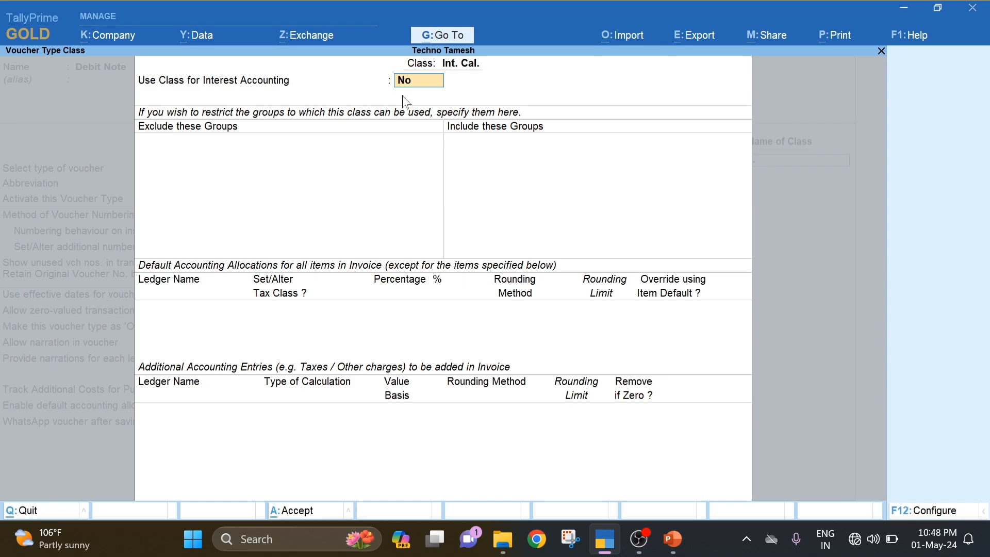
- Enable the Int. Cal. class for interest accounting without compound interest, save the voucher type and return to the Gateway of Tally
text(y)
key(Return)
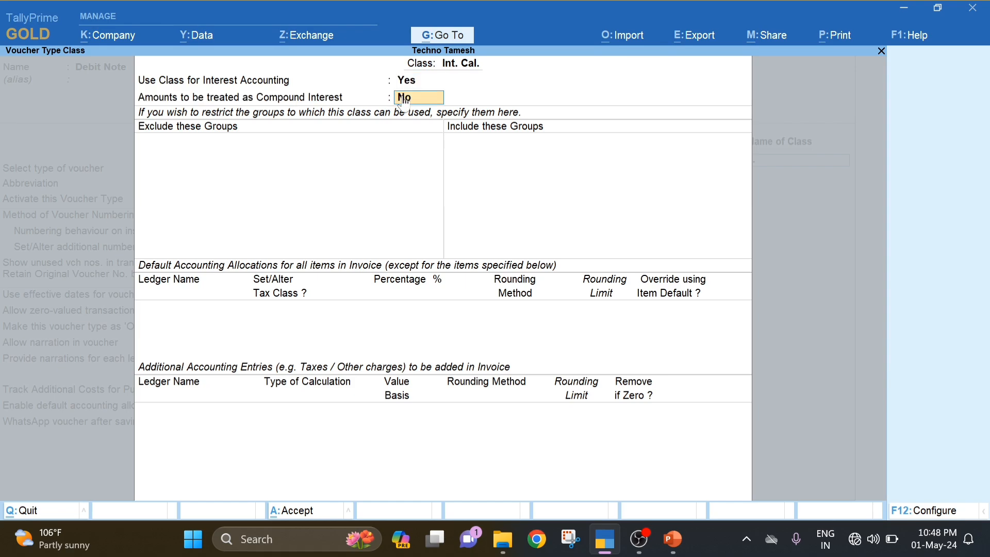
key(Return)
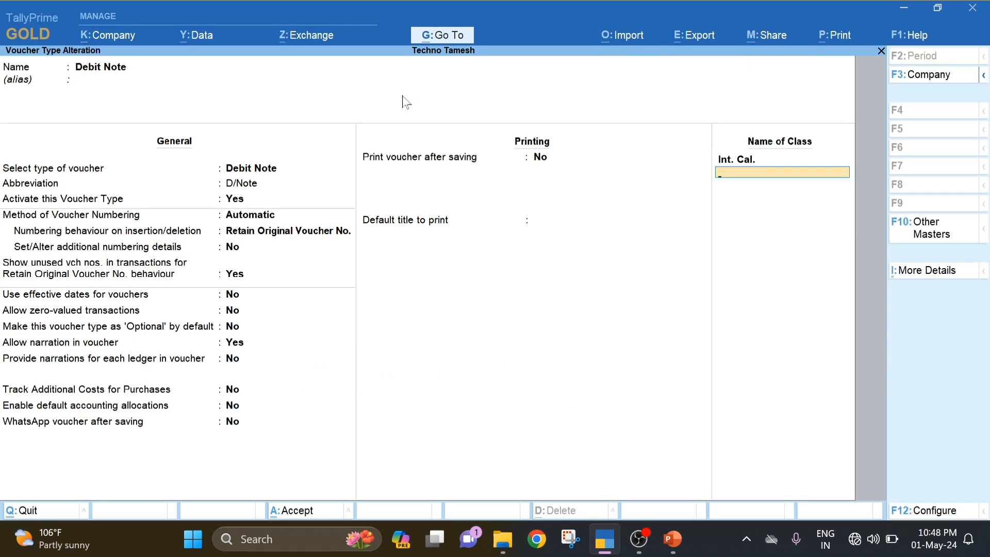
key(Return)
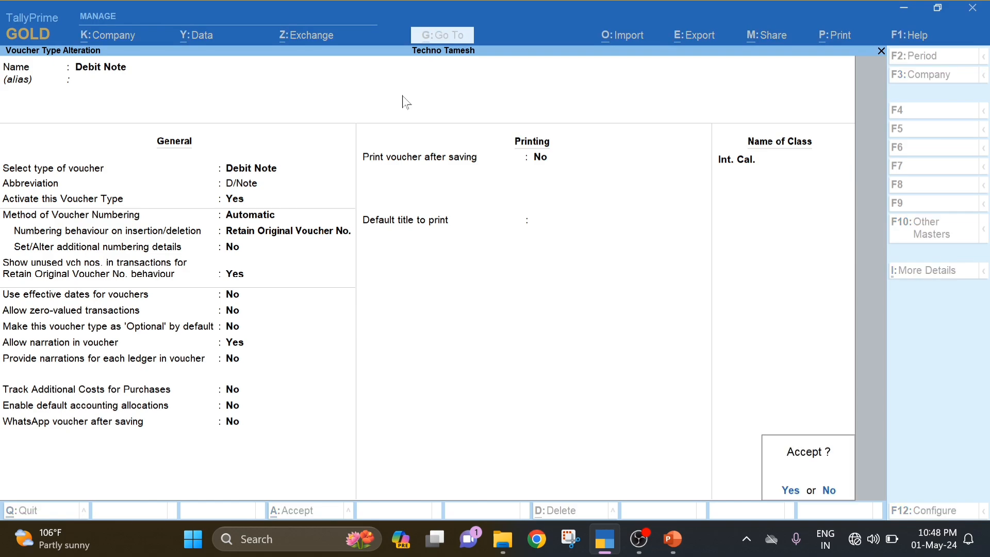
key(Return)
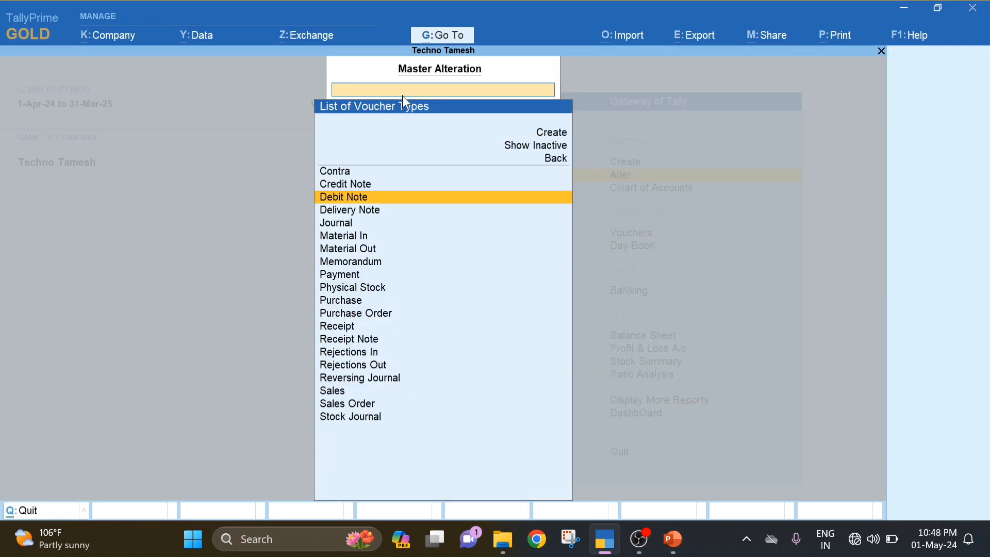
key(Escape)
key(Escape)
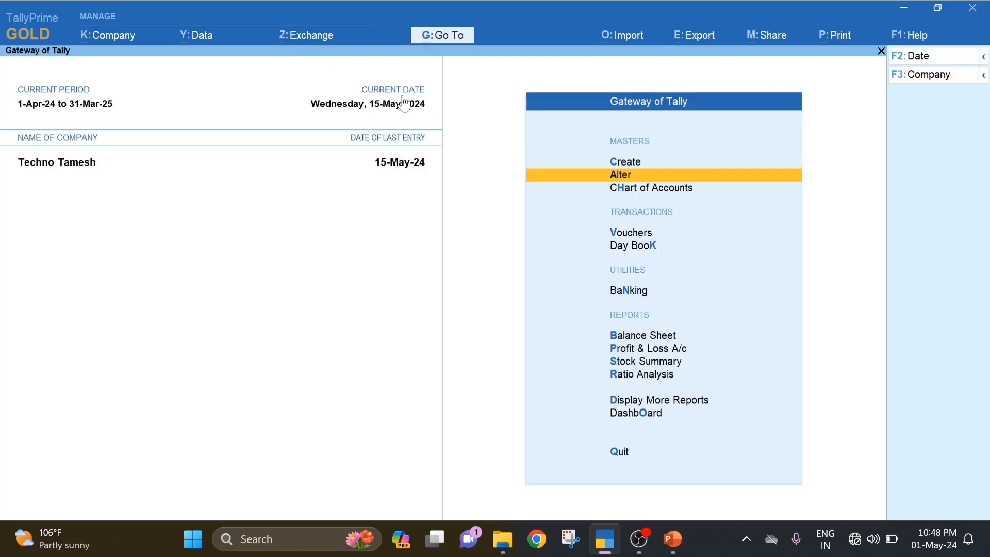
- Start a Debit Note voucher using the Int. Cal. class, with the cost centre class Not Applicable
key(Down)
key(Down)
key(Down)
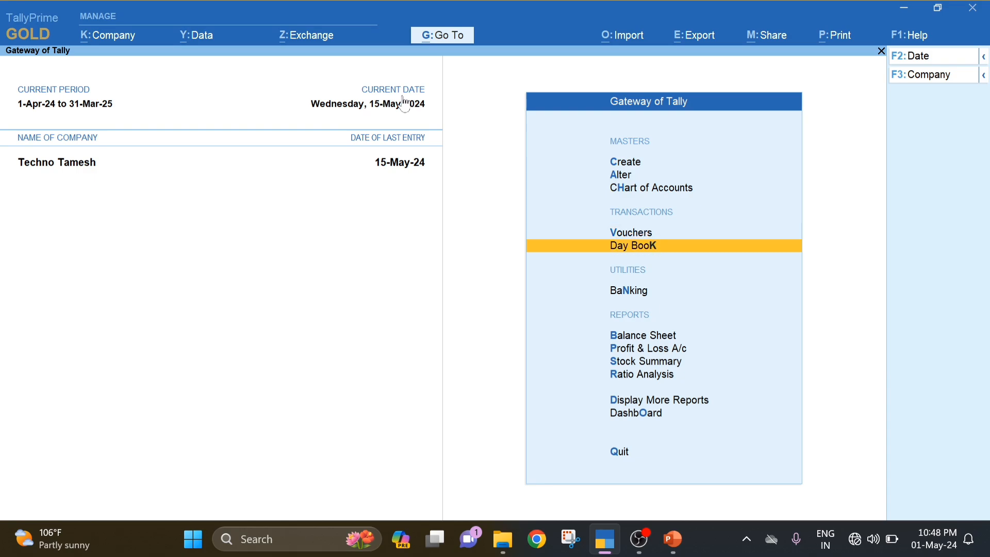
key(Up)
key(Return)
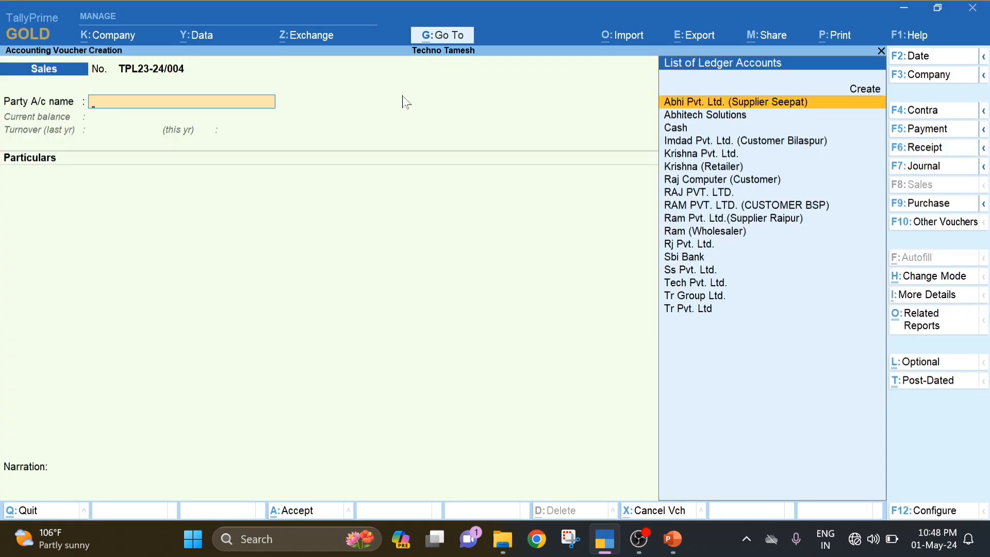
key(alt+F5)
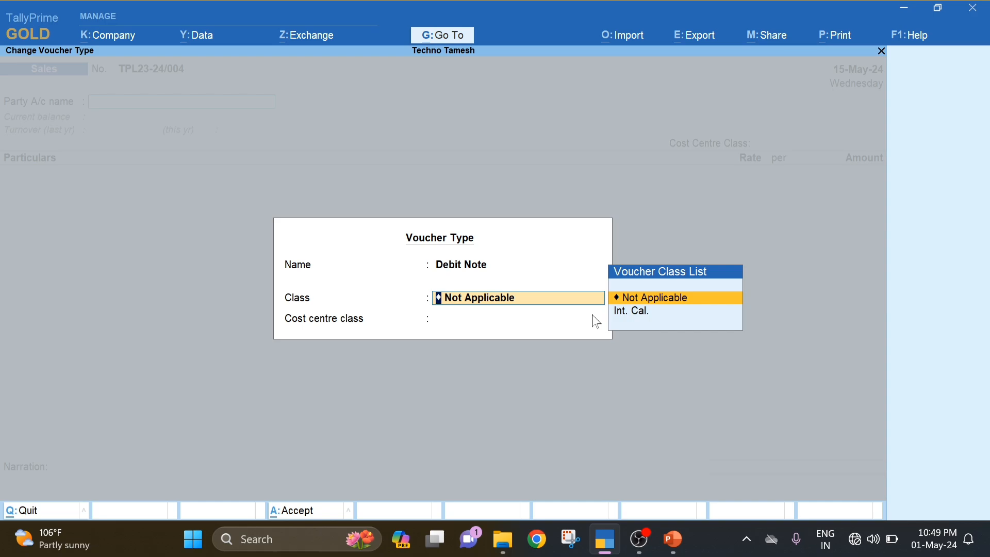
key(Down)
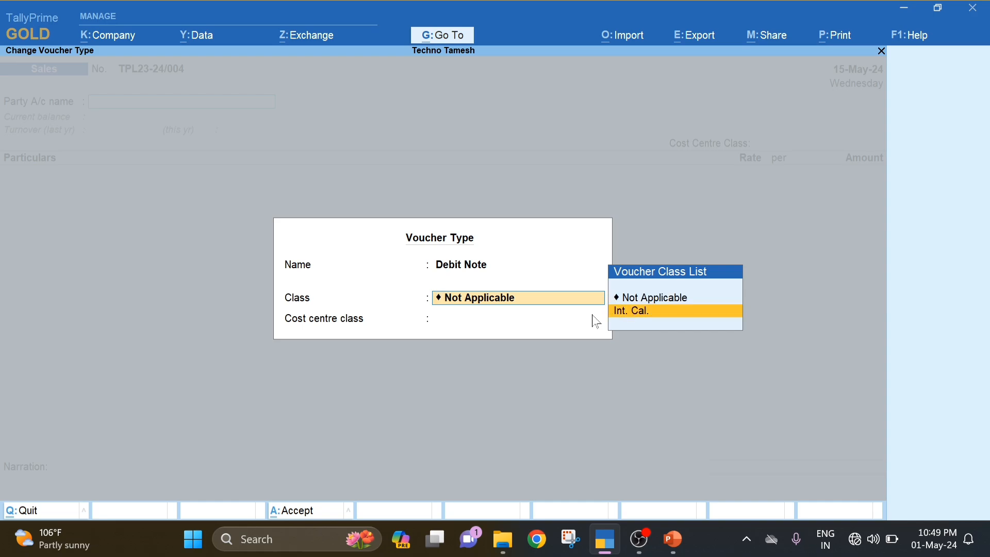
key(Return)
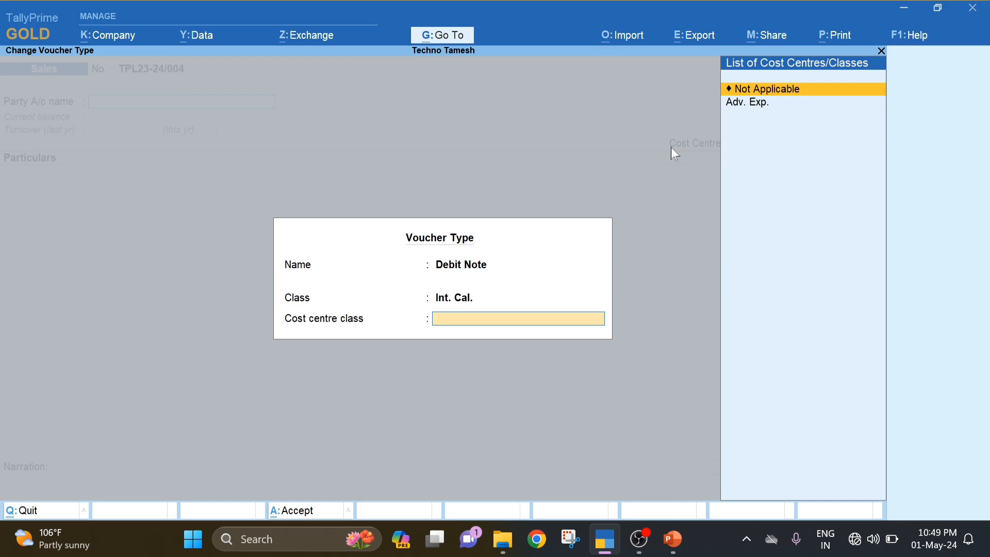
key(Return)
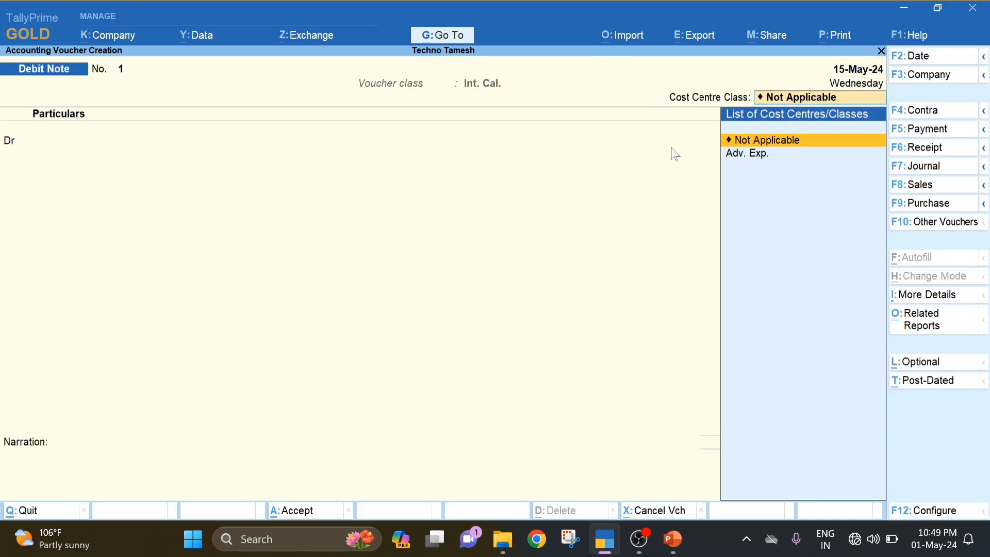
key(Return)
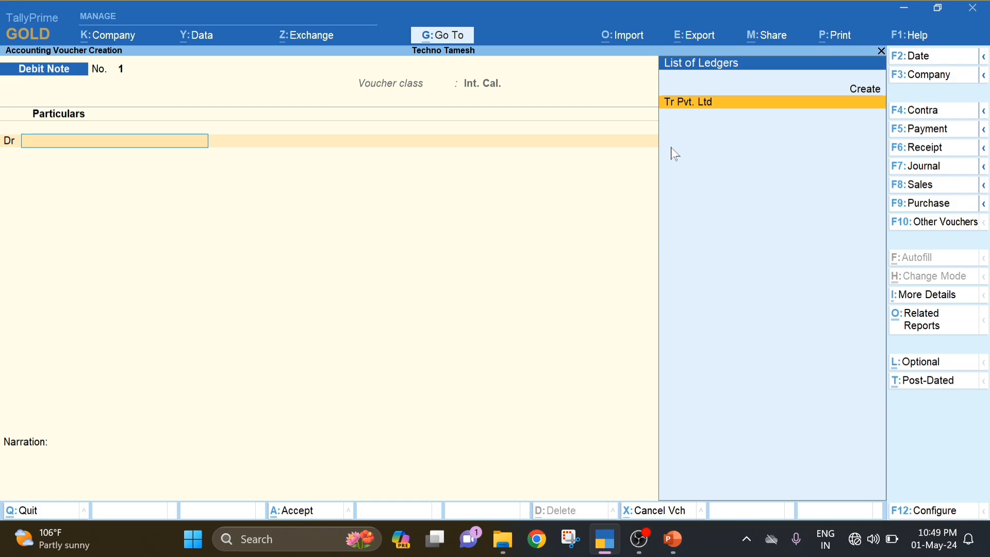
- Choose Tr Pvt. Ltd as the debit ledger and set the debit note's voucher date to 1-7-24
key(Return)
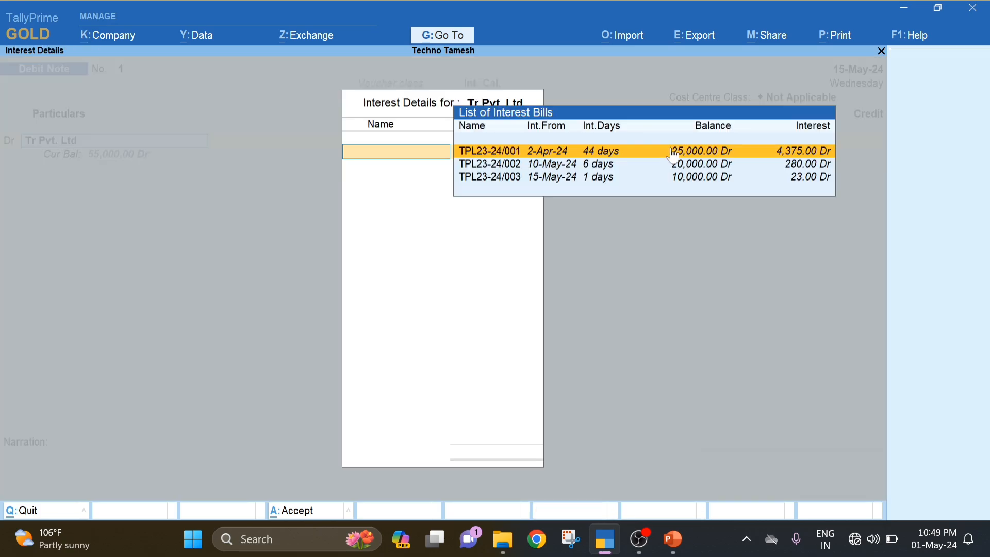
key(Escape)
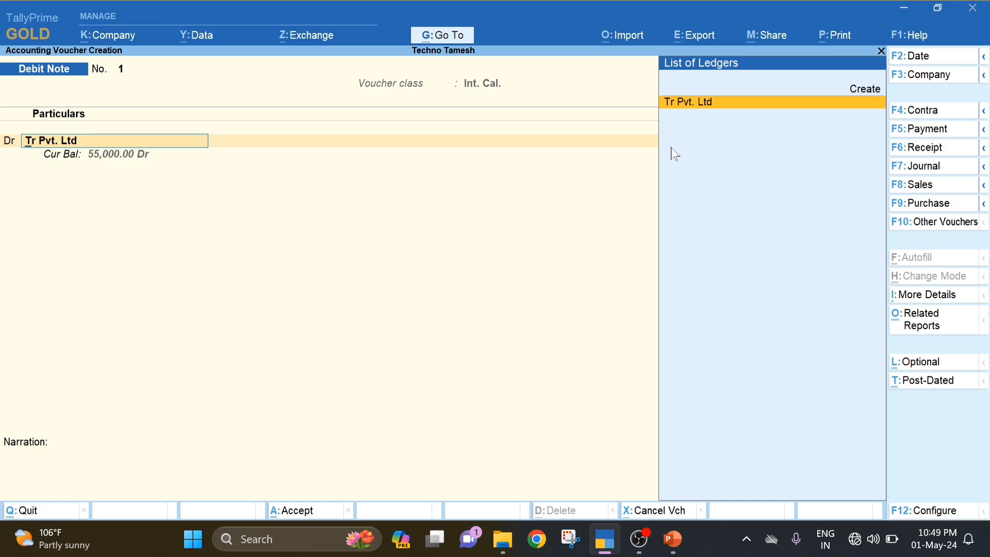
key(F2)
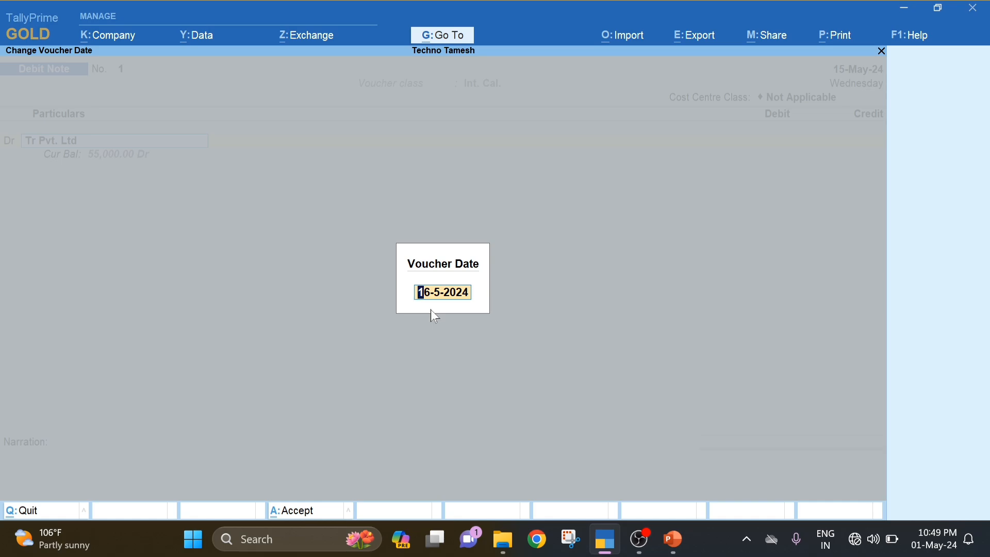
text(1-7-24)
key(Return)
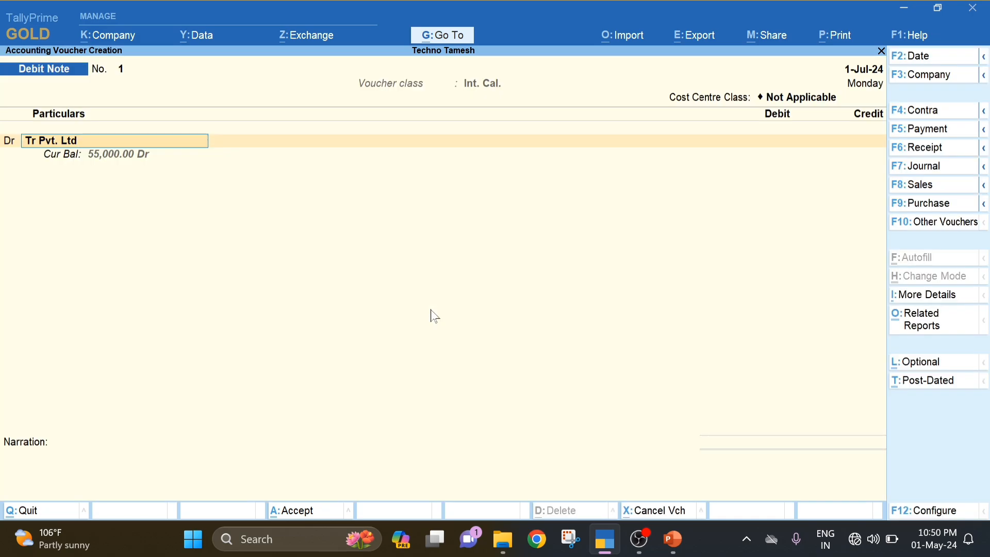
- Add all three of Tr Pvt. Ltd's interest bills to the debit note and accept the default party details
key(Return)
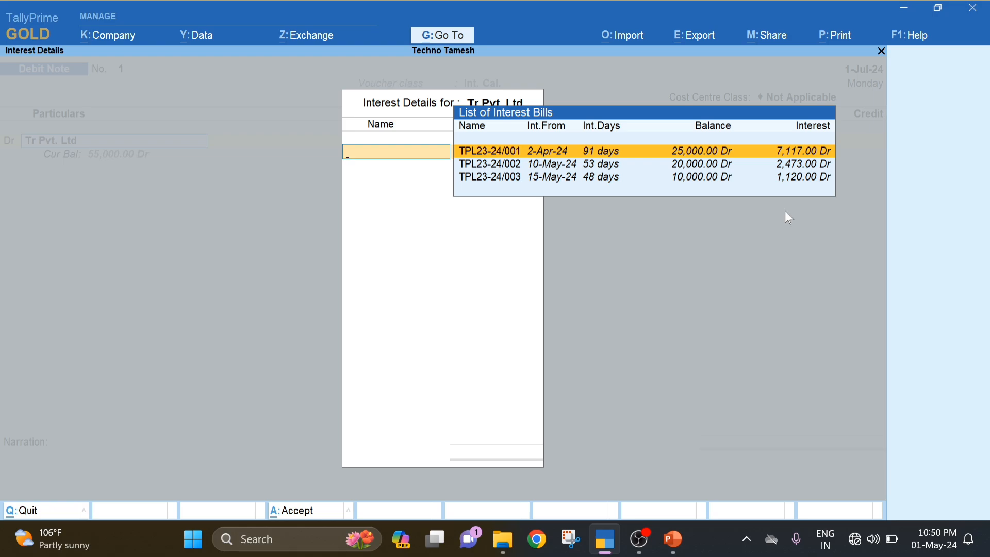
key(Return)
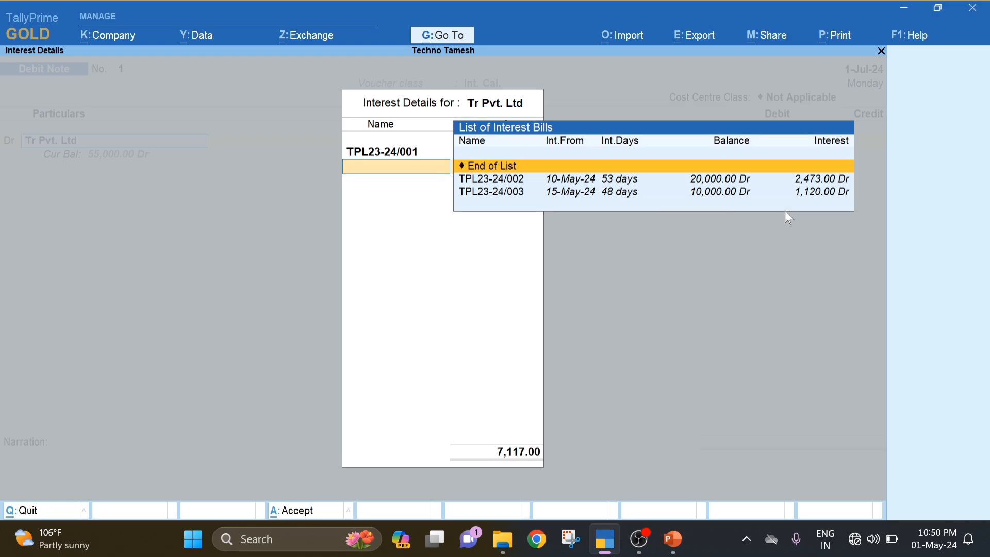
key(Down)
key(Return)
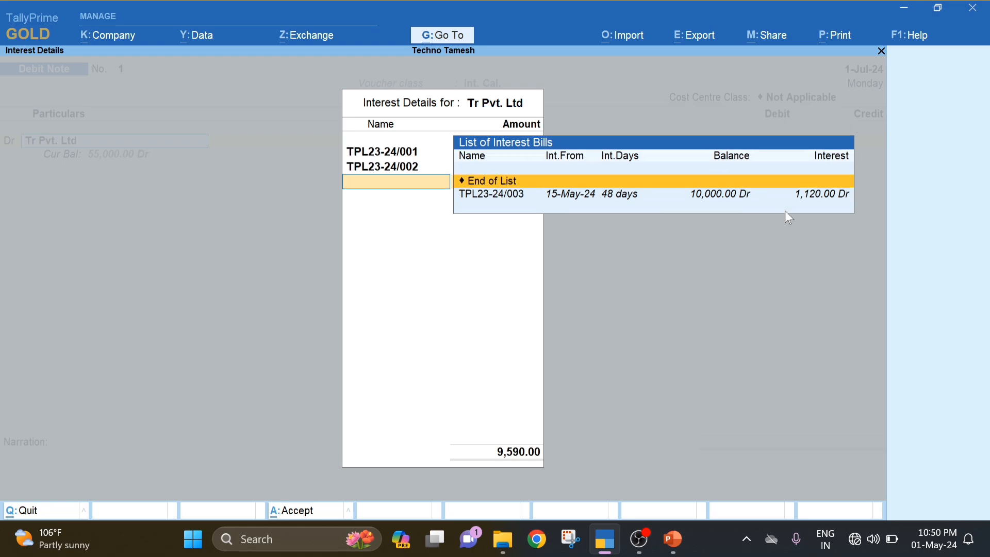
key(Down)
key(Return)
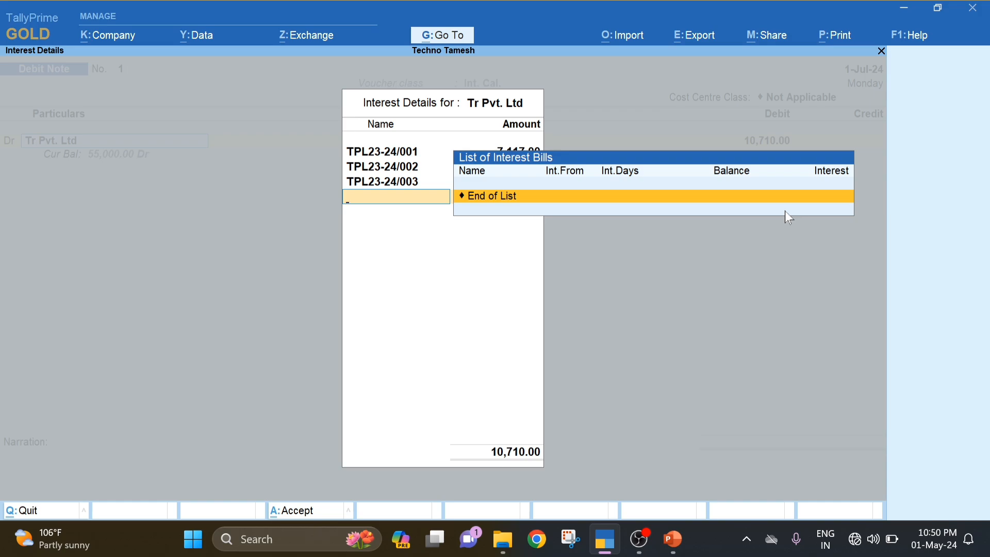
key(Return)
key(Return)
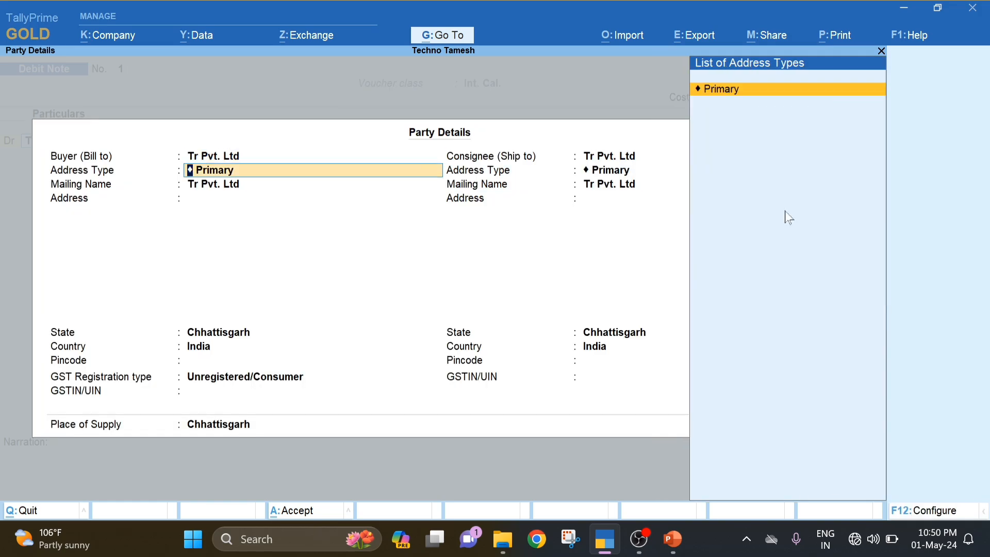
key(ctrl+a)
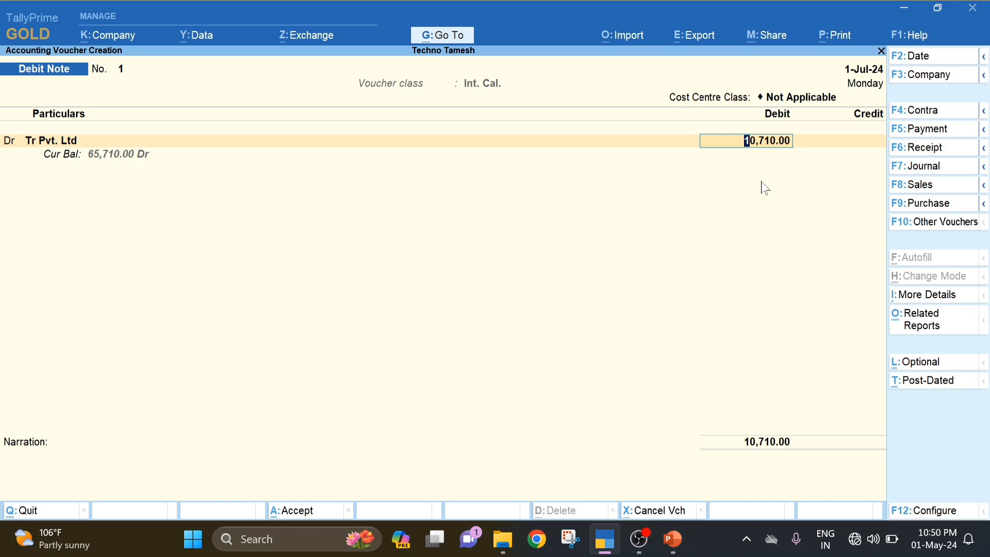
- Allocate the 10,710.00 debit to a New Ref named Int Amt.01, keeping 7% interest per 30-Day Month on All Balances
key(Return)
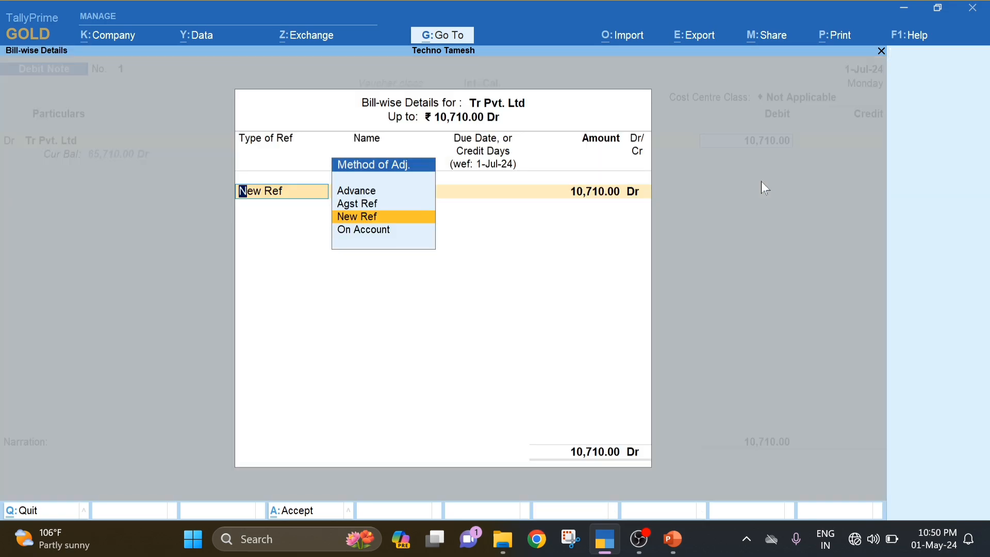
key(Return)
text(I)
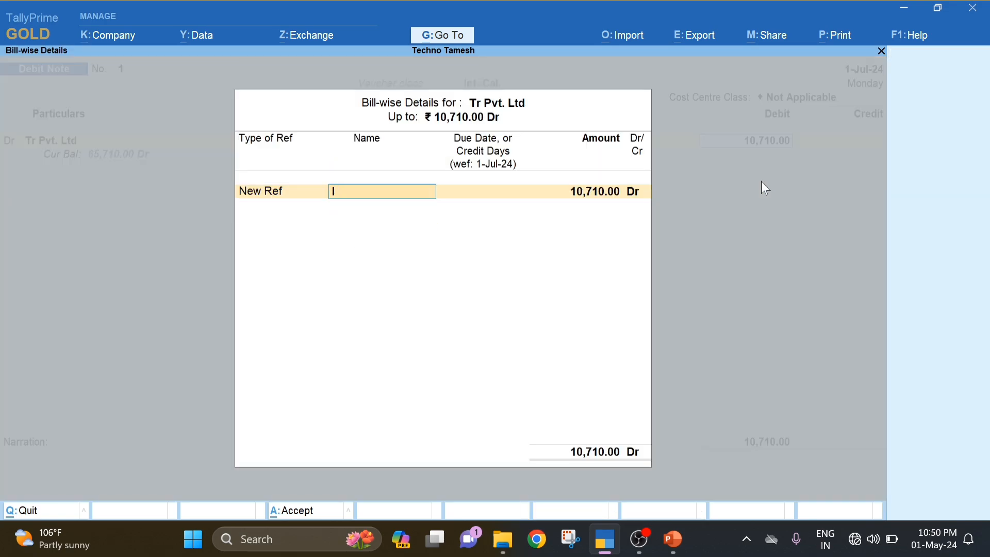
text(nt Amt.01)
key(Return)
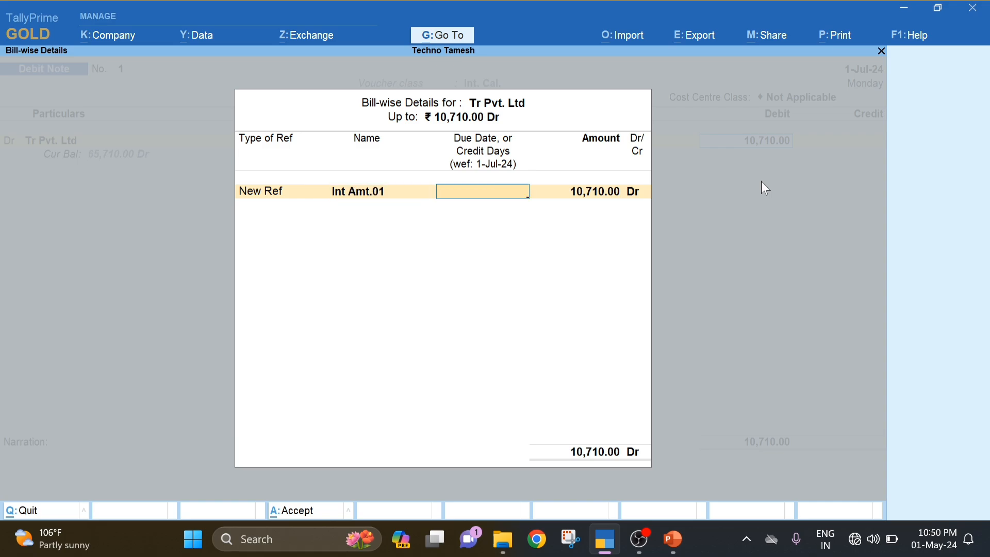
key(Return)
key(Return)
key(Return)
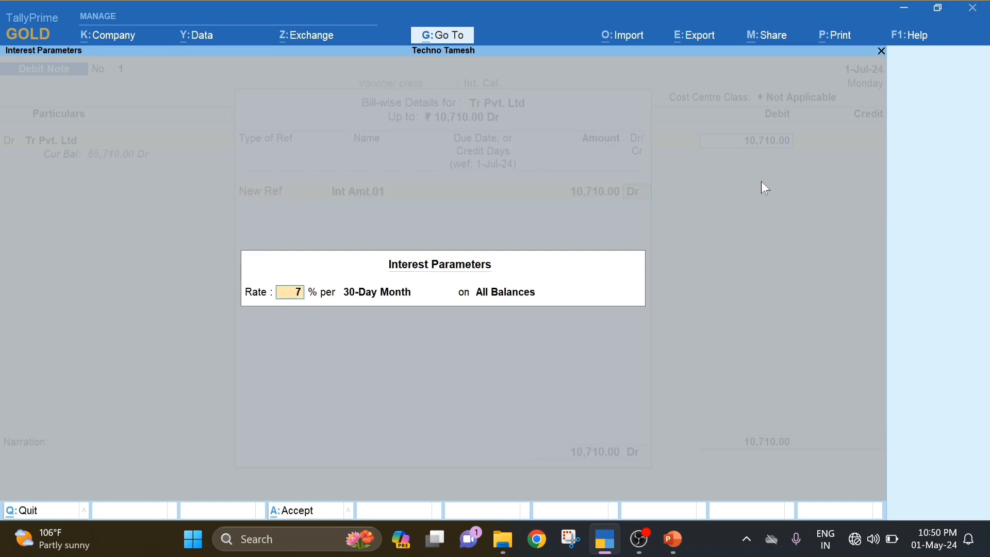
key(Return)
key(Return)
key(Return)
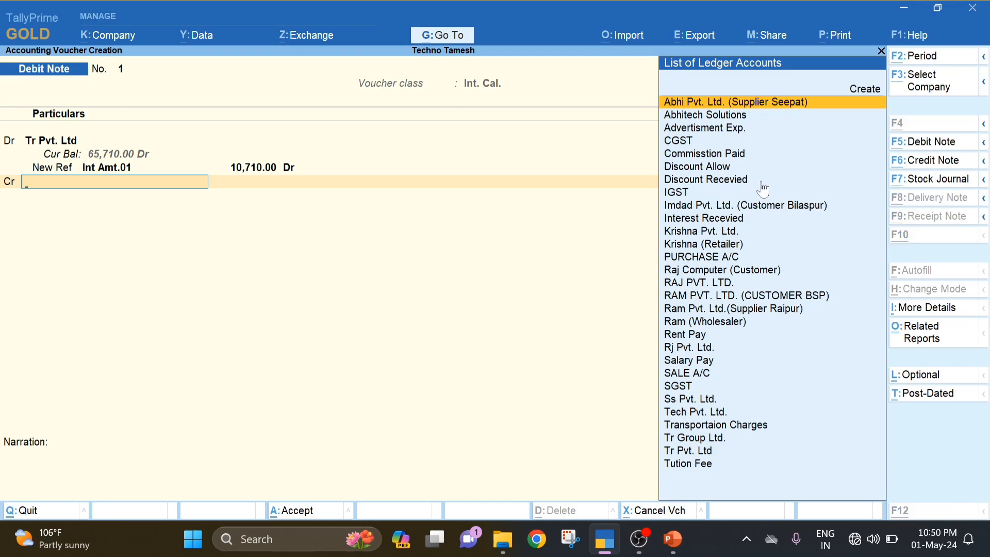
- Choose Interest Recevied as the debit note's credit ledger and keep its credit amount of 10,710.00
text(Int)
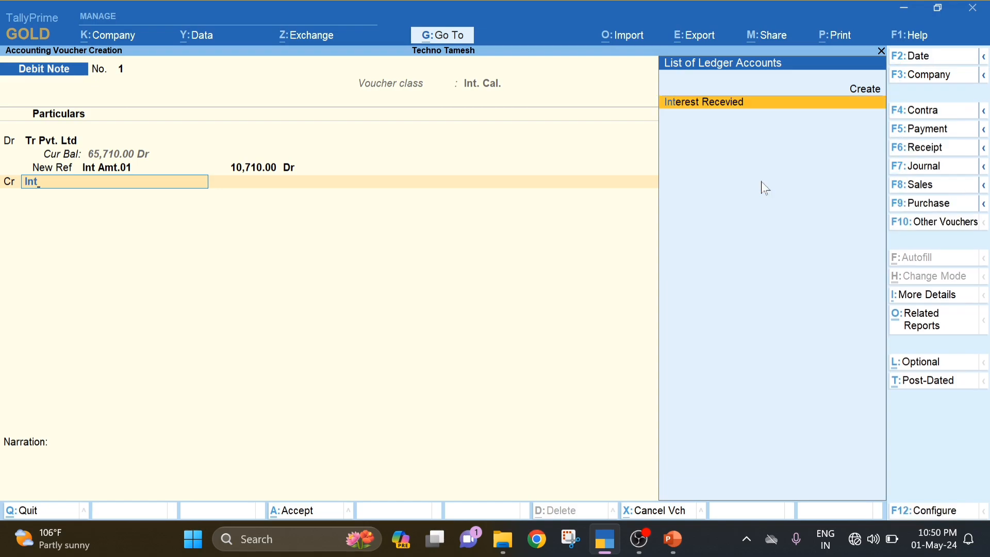
key(Return)
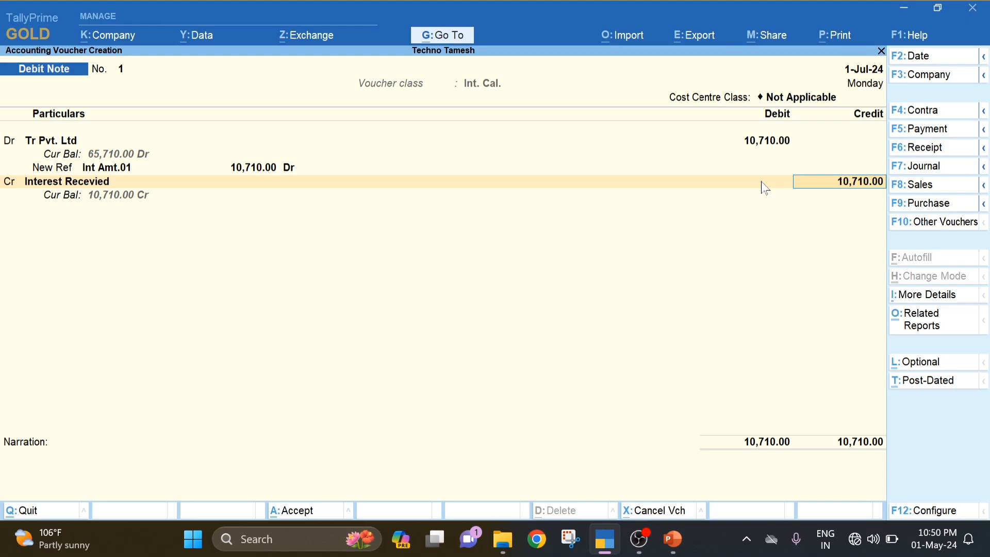
key(Return)
key(Escape)
key(BackSpace)
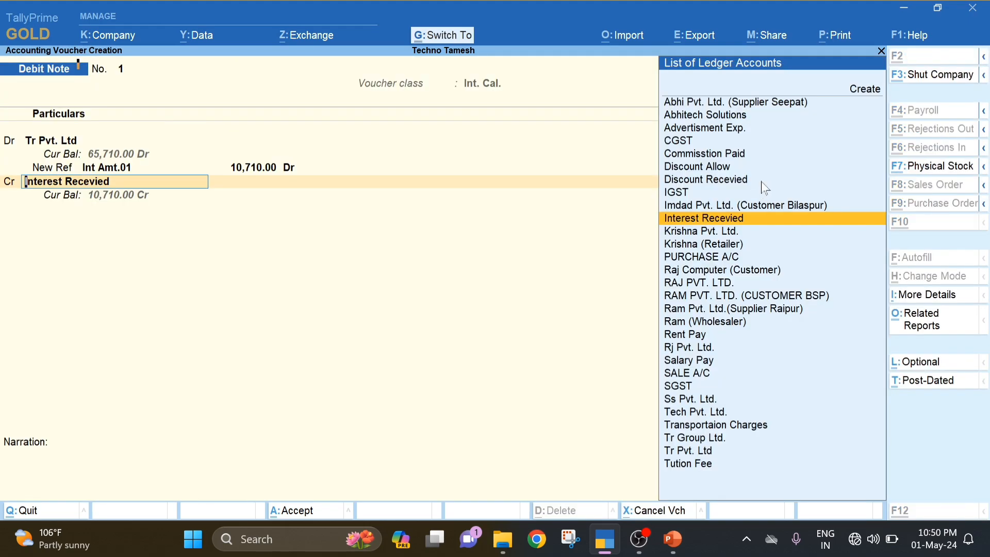
- Alter the Interest Recevied ledger so that cost centres are not applicable, and save it
key(ctrl+Return)
key(Return)
key(Return)
key(Return)
key(Return)
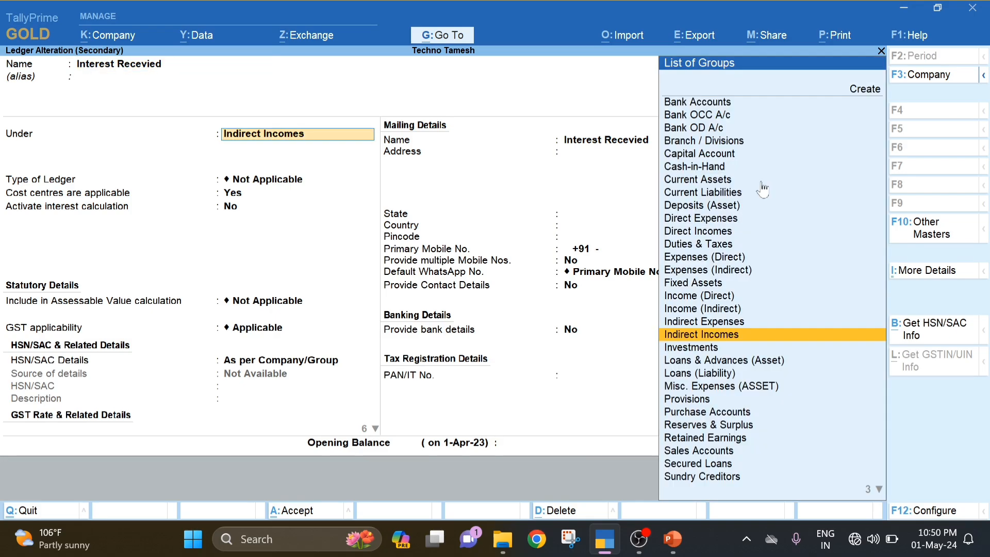
text(n)
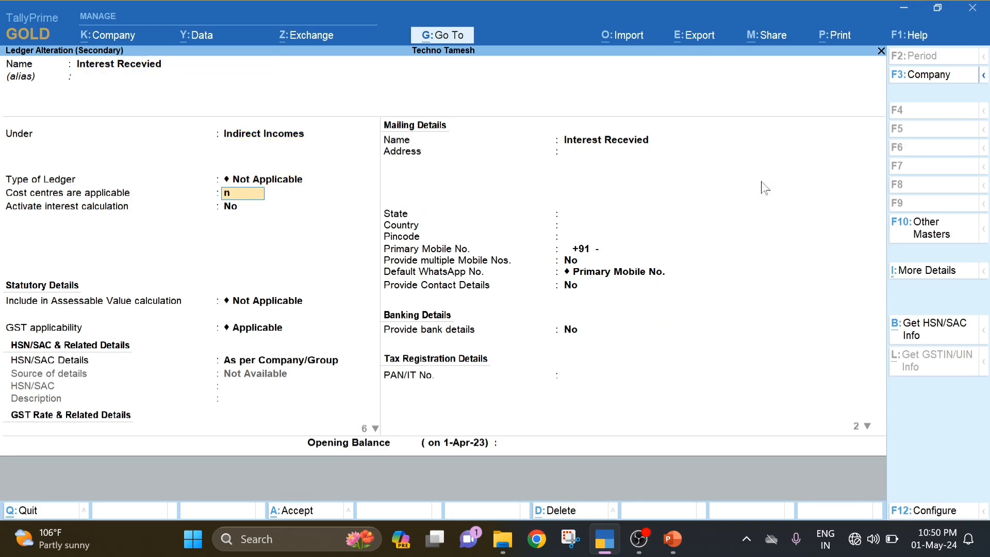
key(Return)
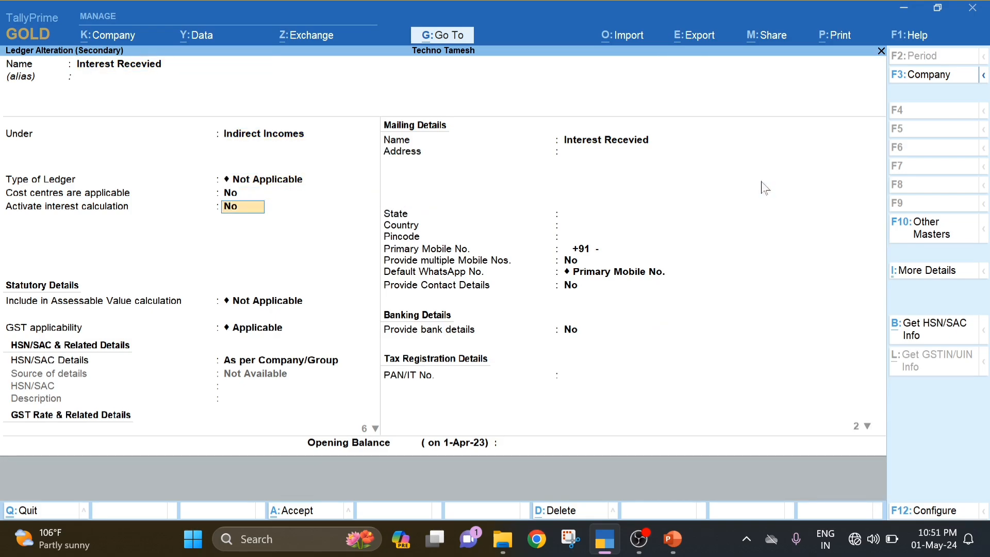
key(Return)
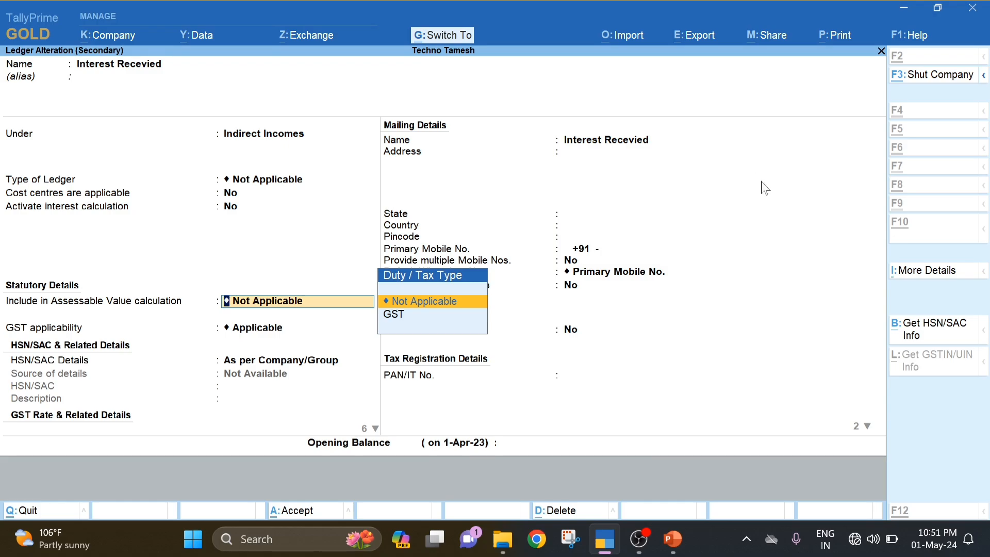
key(ctrl+a)
- Keep the GST rate and HSN/SAC details as per Masters/Company, save the debit note without narration, and leave voucher entry
key(Return)
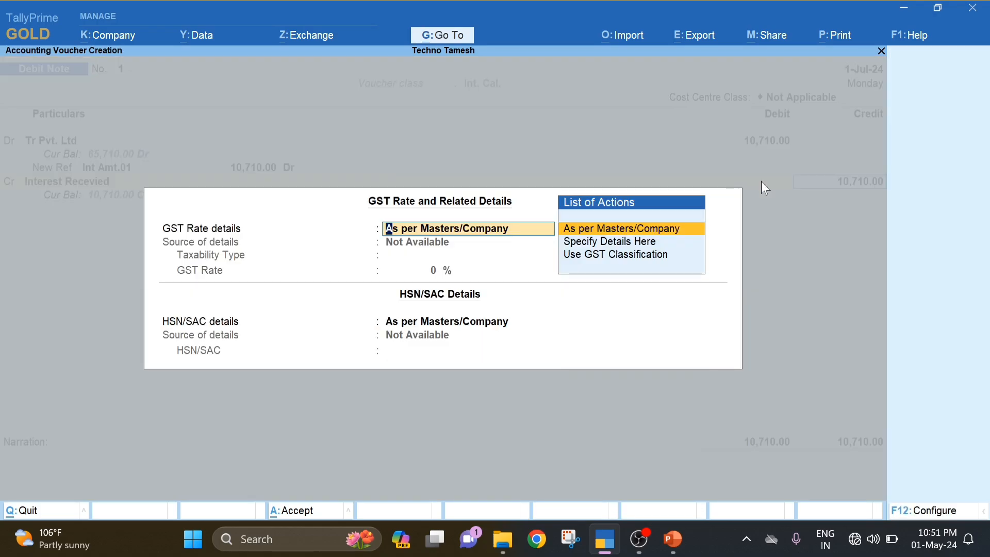
key(Return)
key(Return)
key(Return)
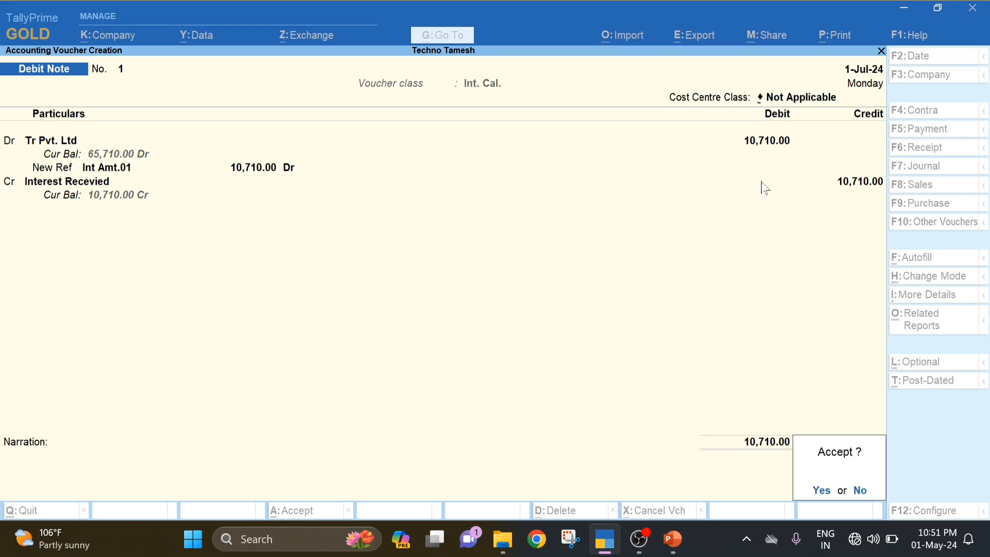
key(y)
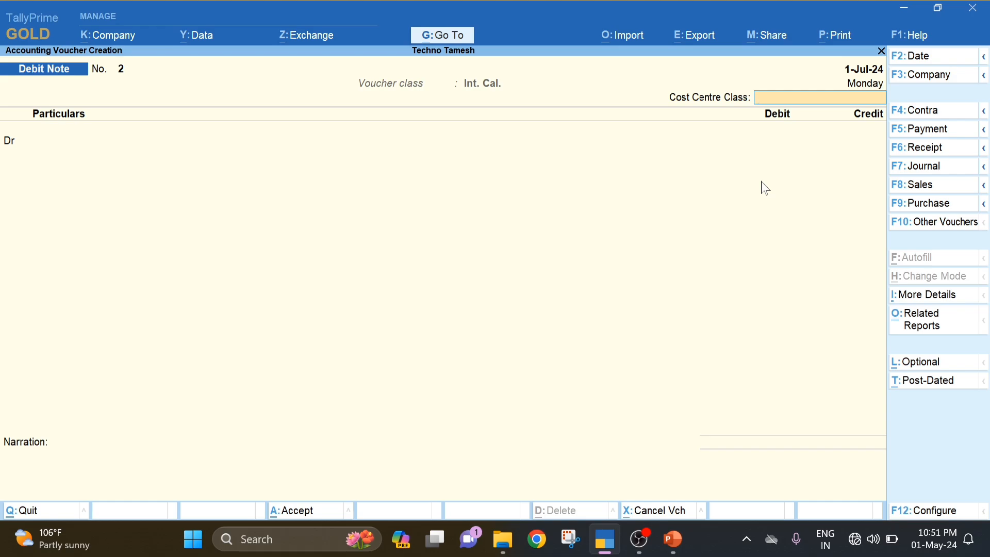
key(Escape)
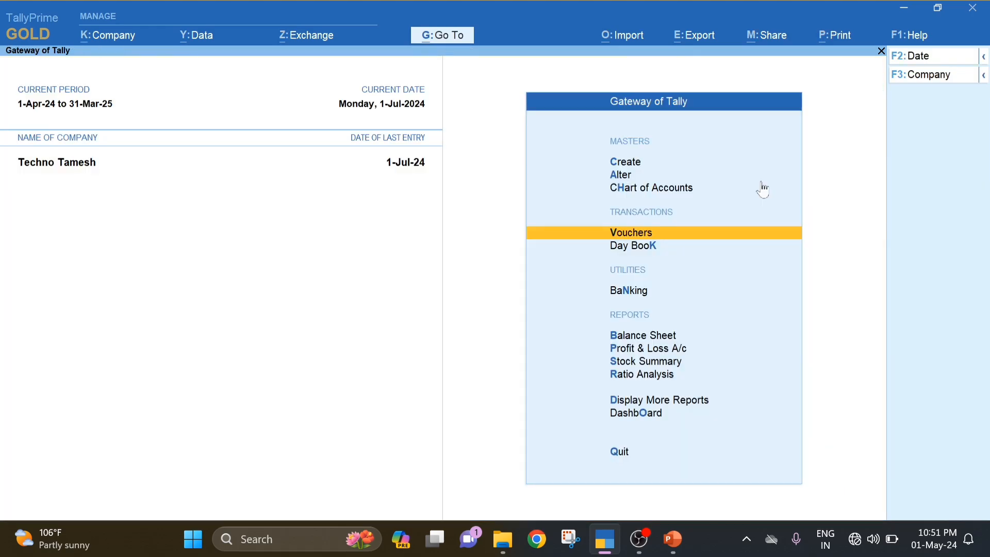
- Open the Balance Sheet and drill down into Current Assets
key(Down)
key(Down)
key(Down)
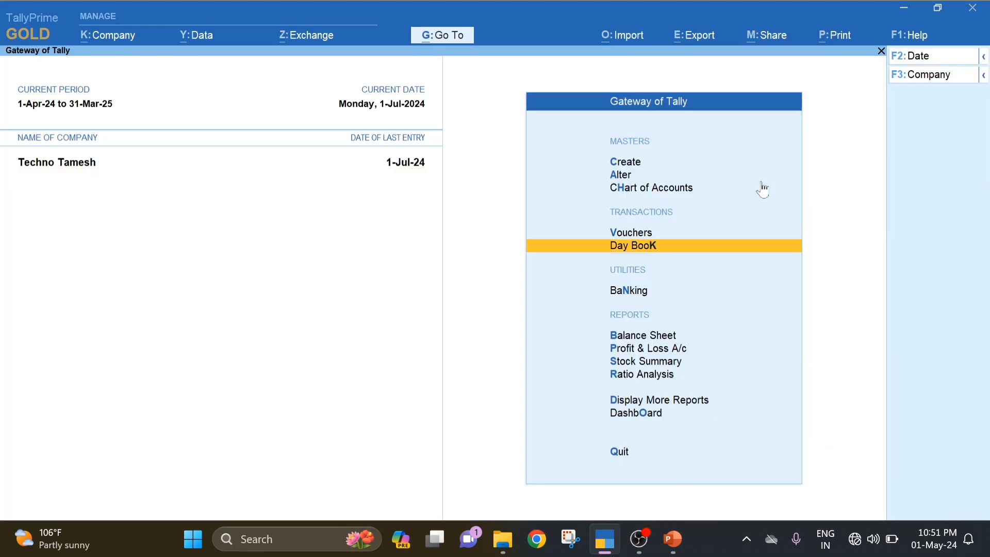
key(Return)
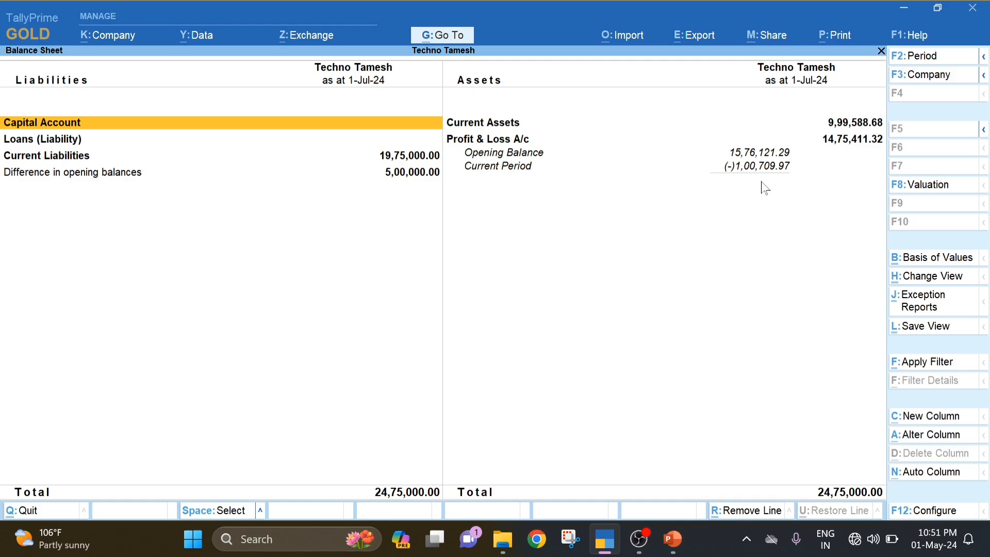
key(Right)
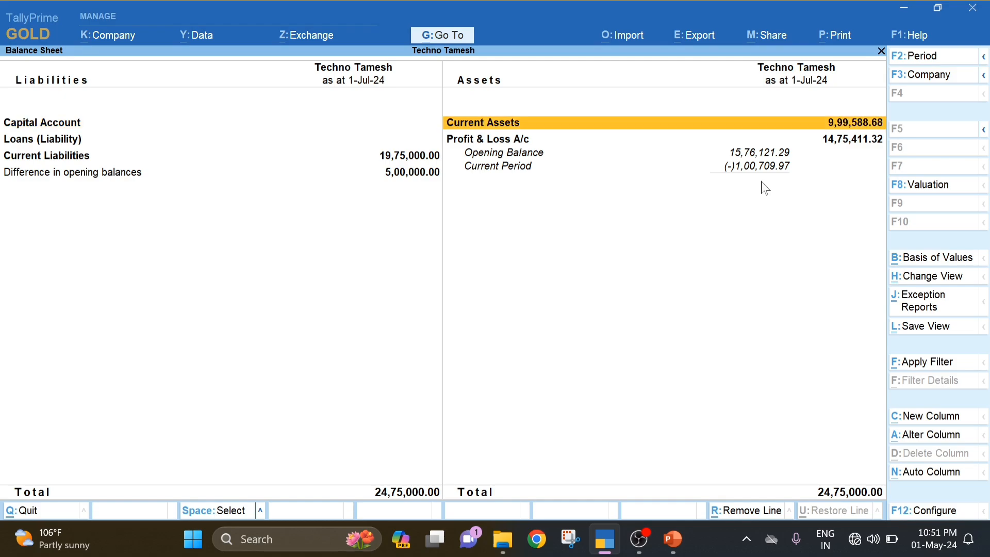
key(Return)
- Check Tr Pvt. Ltd's closing balance in the Sundry Debtors group, and close the Balance Sheet reports
key(Down)
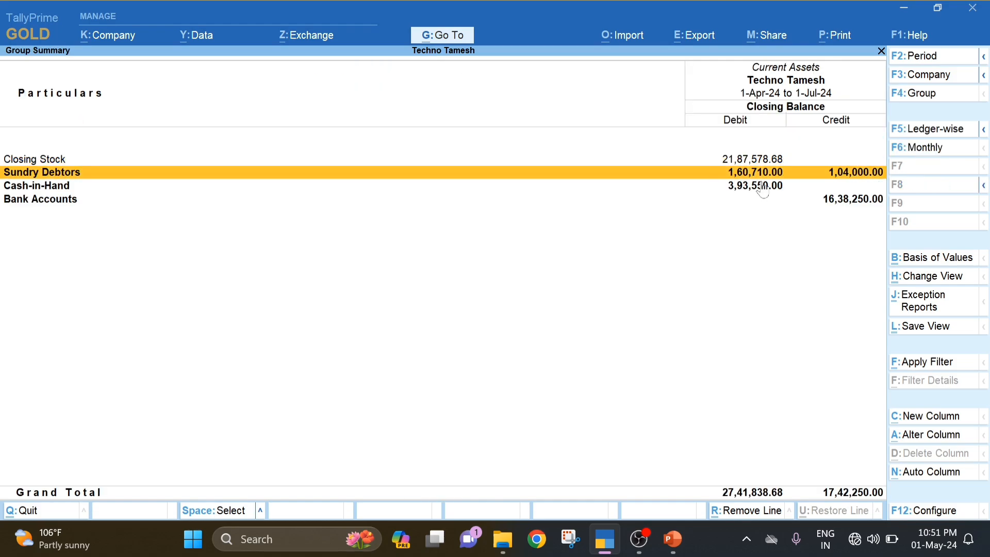
key(Return)
key(Down)
key(Down)
key(Down)
key(Down)
key(Down)
key(Down)
key(Down)
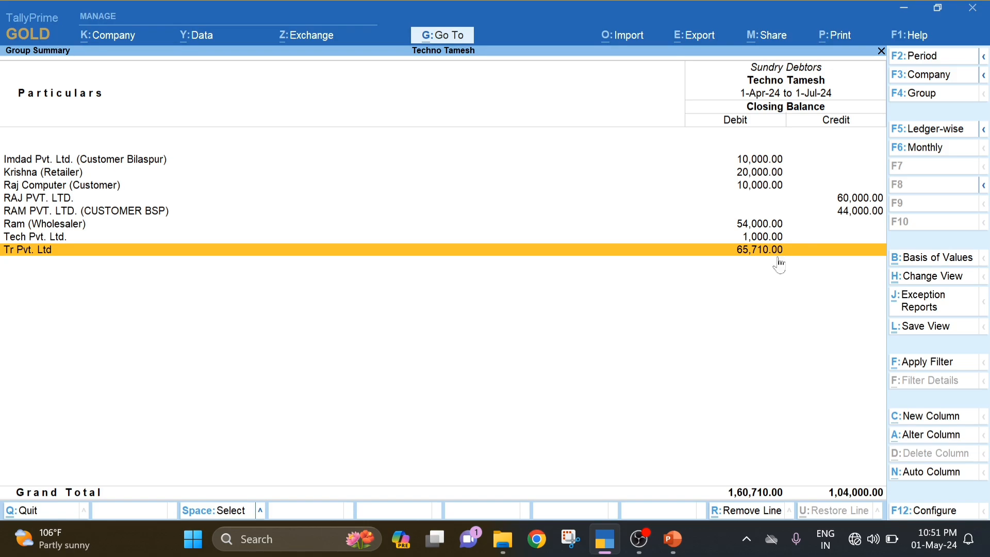
key(Escape)
key(Escape)
key(Escape)
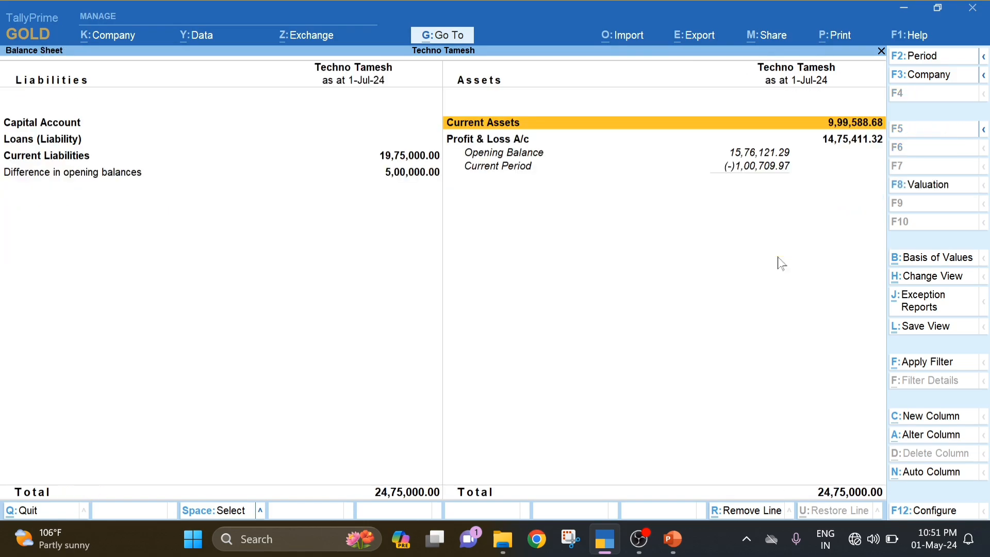
- Go to the Account Books among the additional reports
key(Down)
key(Down)
key(Down)
key(Down)
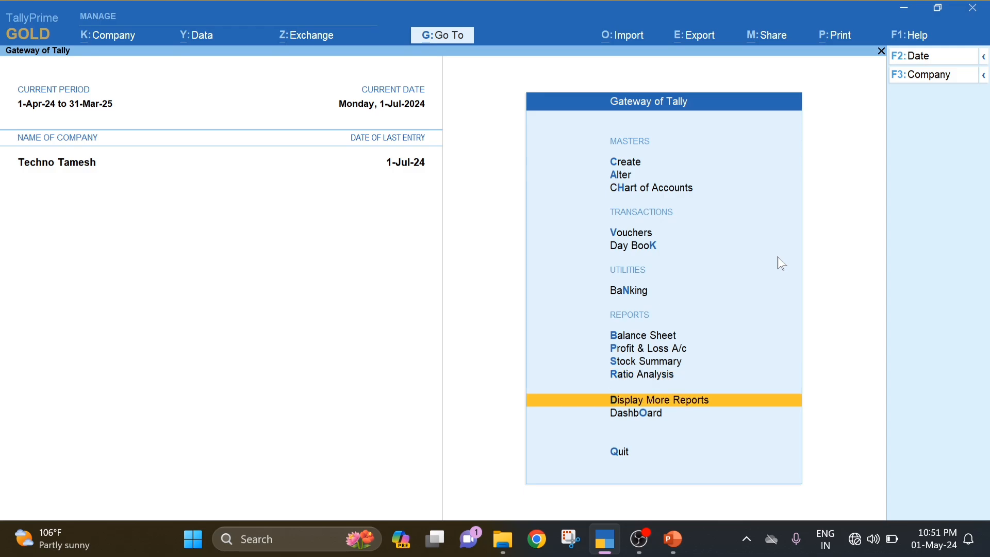
key(Return)
key(Down)
key(Down)
key(Down)
key(Down)
key(Return)
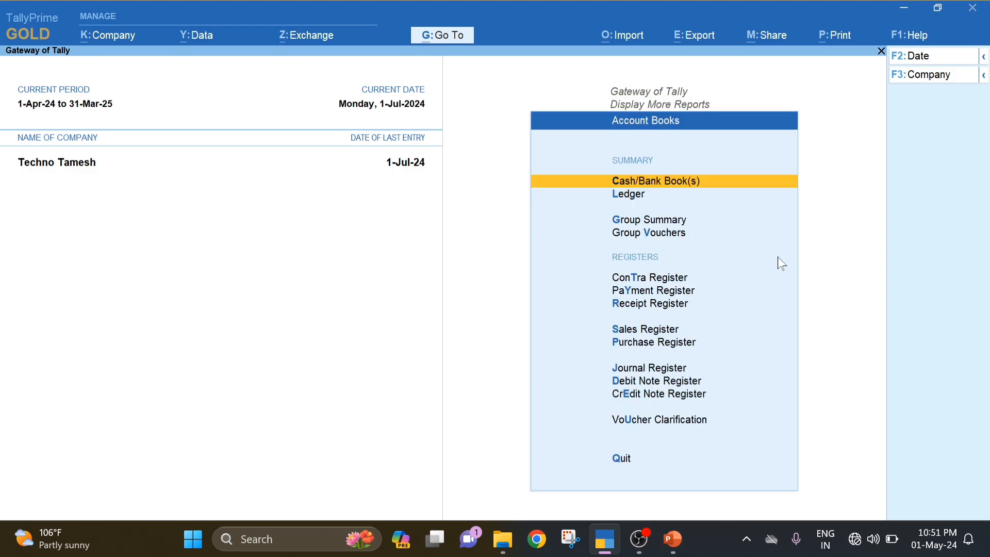
- Display the ledger vouchers of Tr Pvt. Ltd
key(Down)
key(Return)
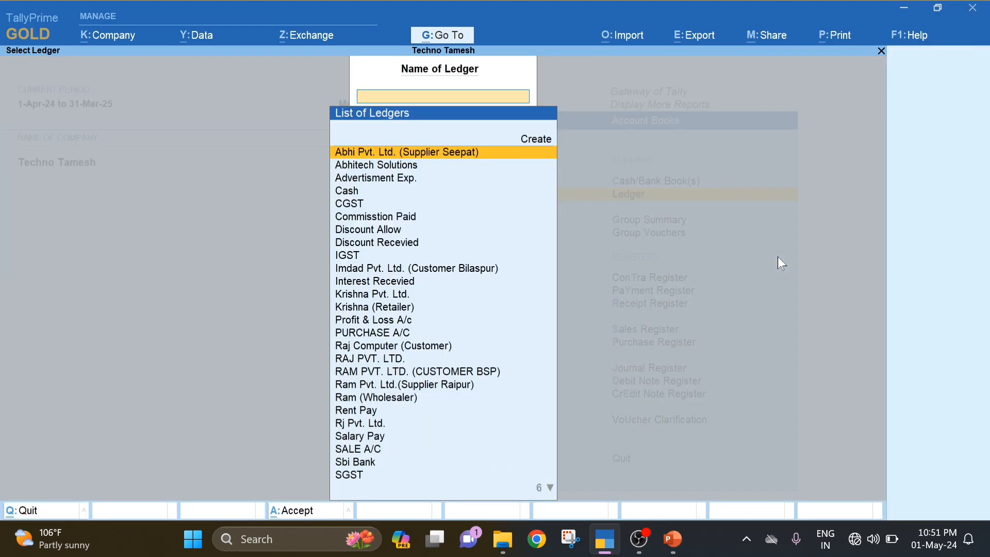
text(Tr)
key(Down)
key(Down)
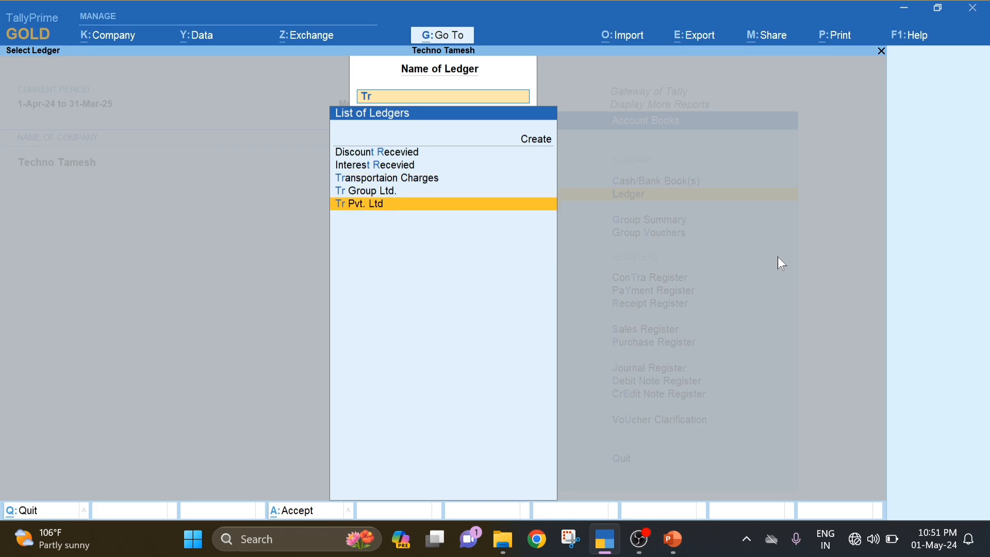
key(Return)
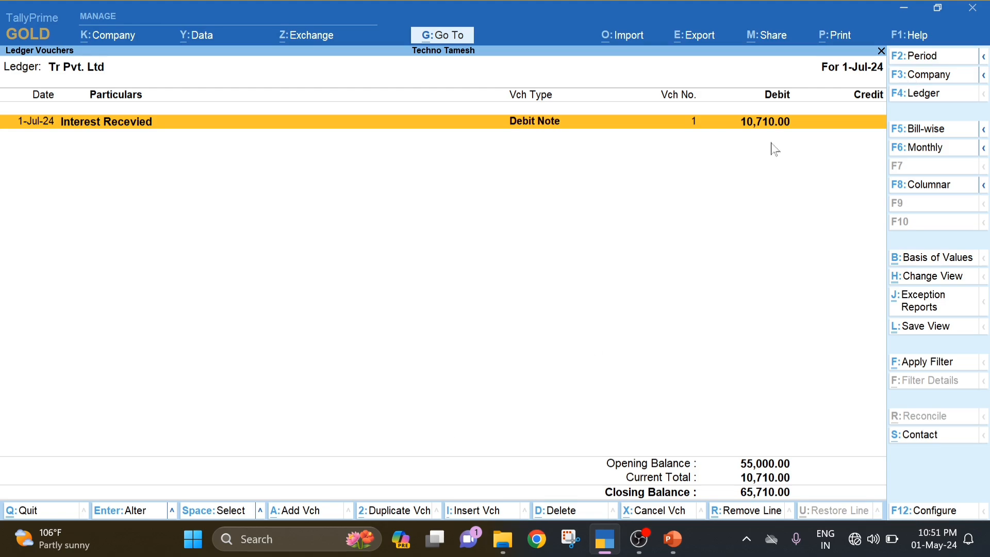
- Set the ledger report's period to start on 1-4-24, keeping 1-7-2024 as the end date
key(F2)
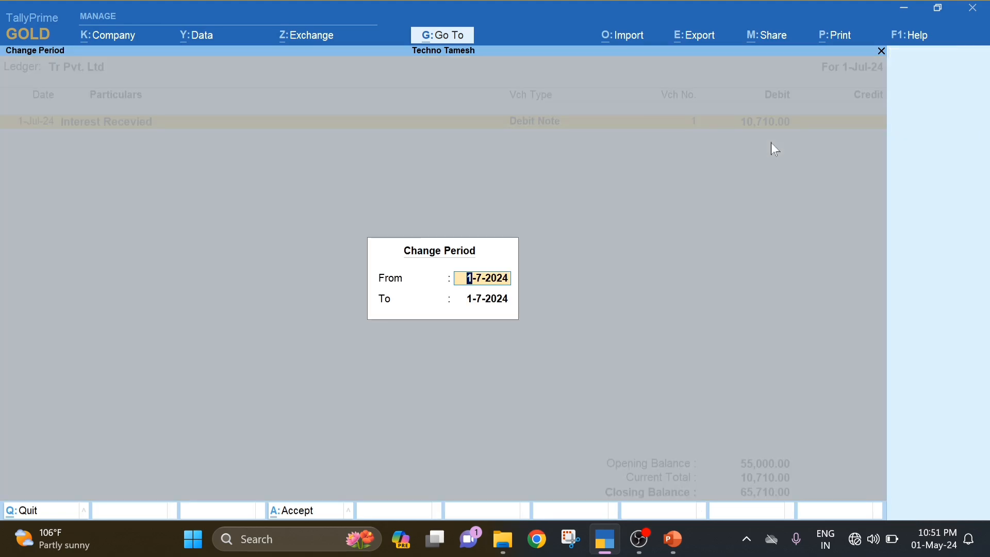
text(1-4-24)
key(Return)
key(Return)
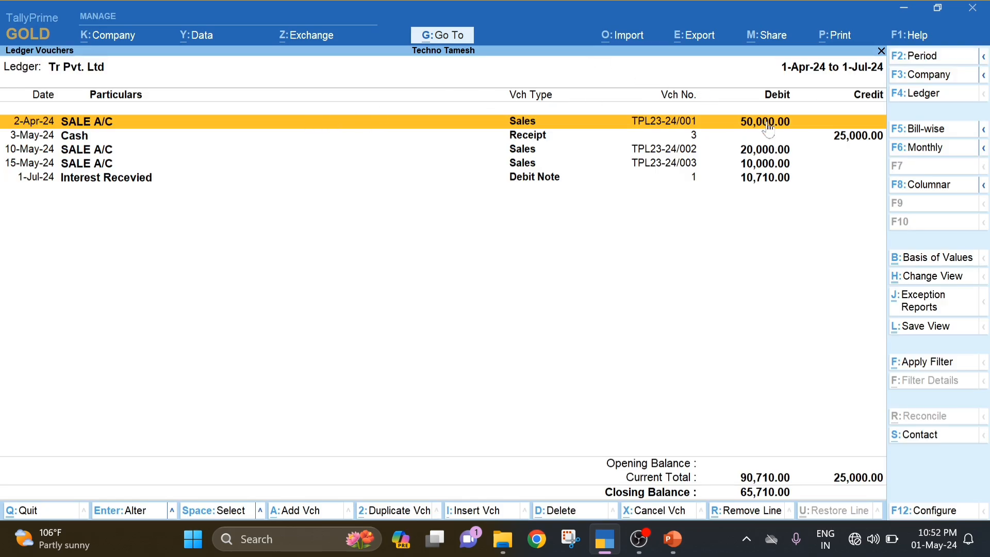
- Review Tr Pvt. Ltd's entries from the cash receipt through the interest debit note, and close the ledger report
click(864, 136)
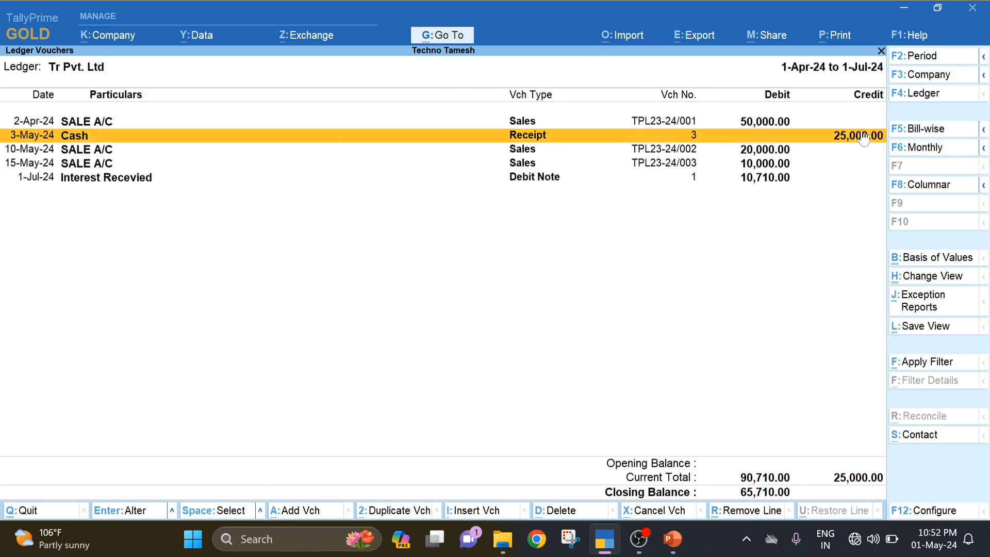
key(Down)
key(Down)
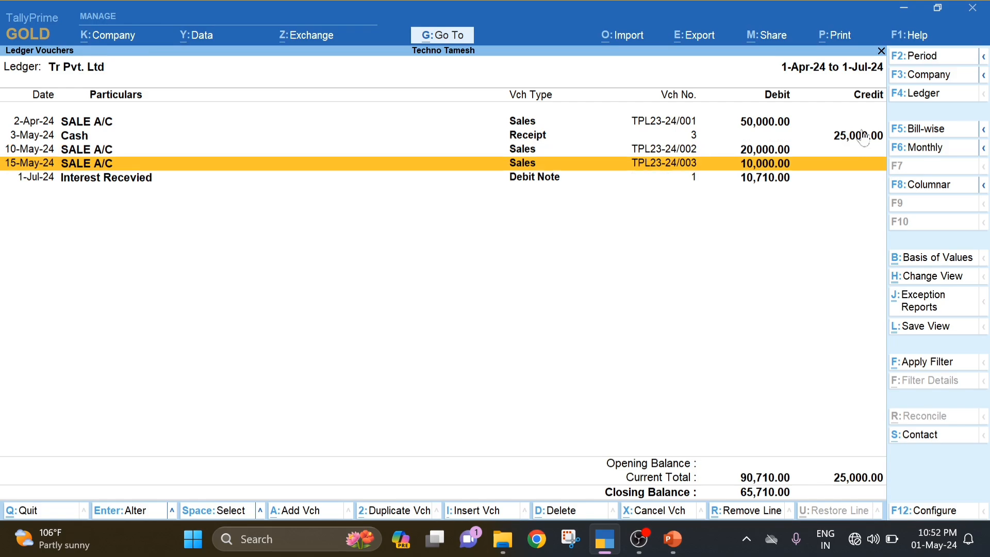
key(Down)
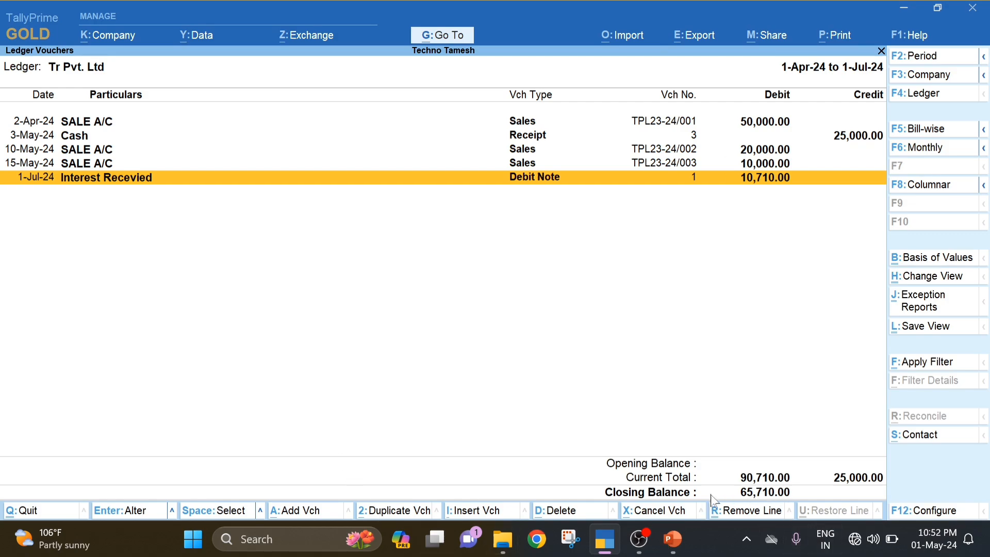
key(Escape)
key(Escape)
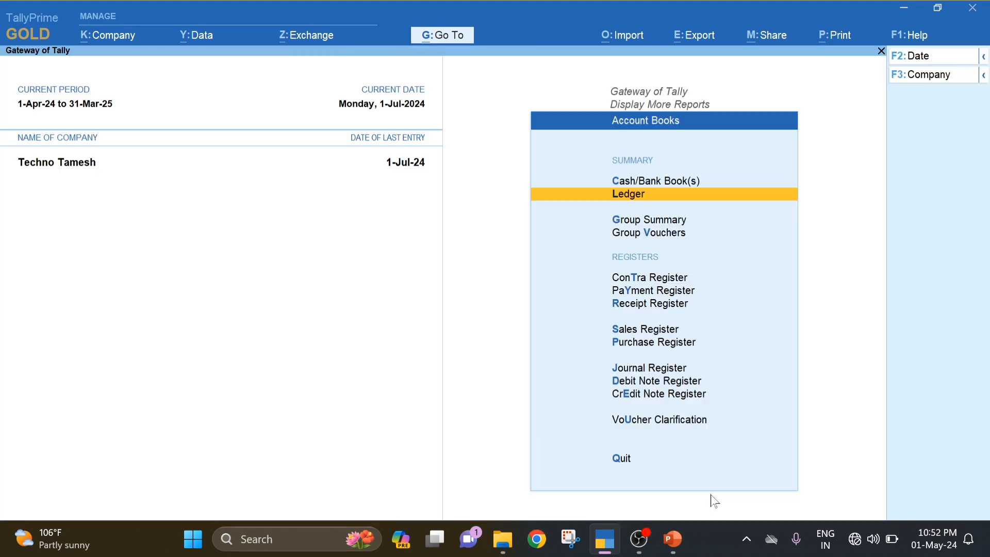
- Open the outstanding Receivables report from the Statements of Accounts
key(Escape)
key(Down)
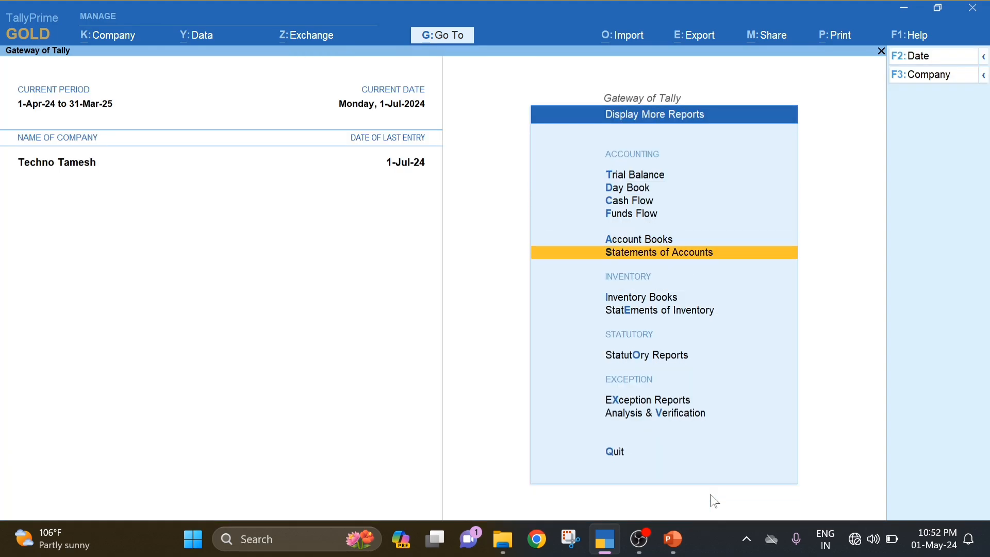
key(Return)
key(Return)
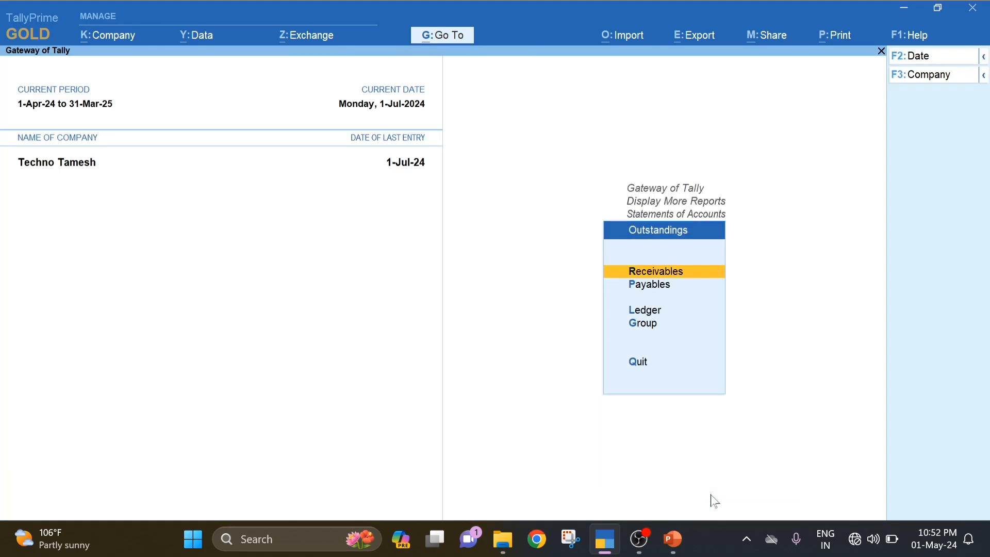
key(Return)
- Go through the pending receivable bills and examine Tr Pvt. Ltd's sales bills and the Int Amt.01 interest reference
key(Down)
key(Down)
key(Down)
key(Down)
key(Down)
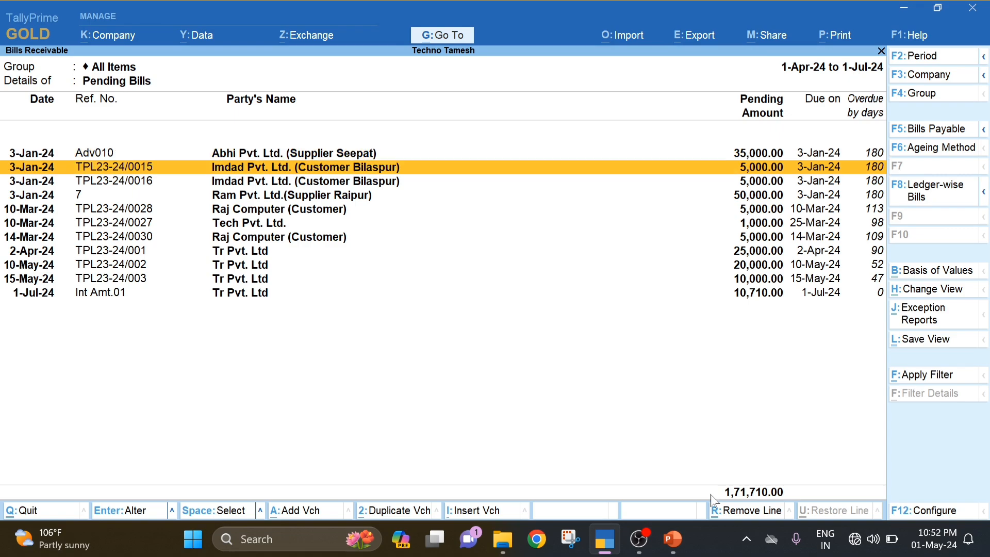
key(Up)
key(Up)
key(Up)
key(Up)
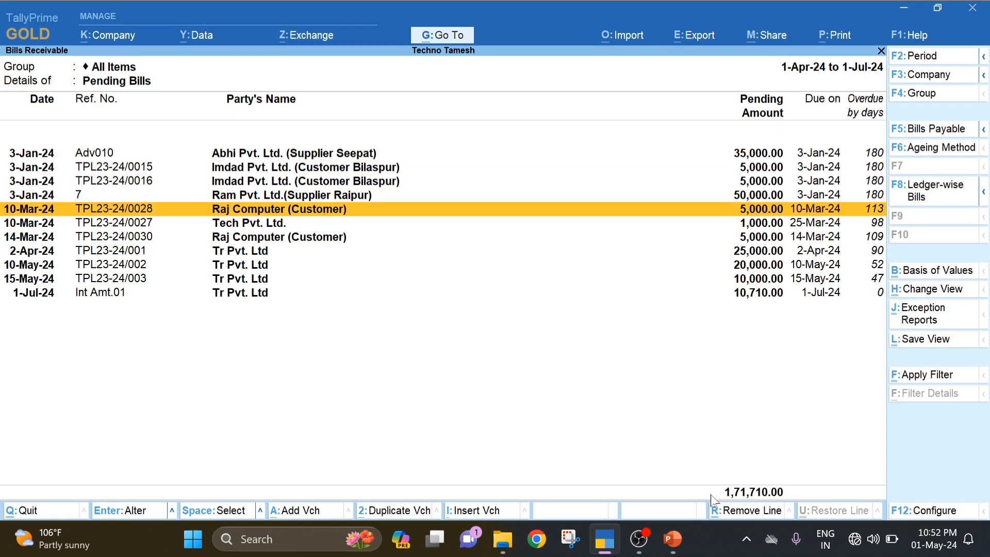
key(Down)
key(Down)
key(Down)
key(Down)
key(Down)
key(Down)
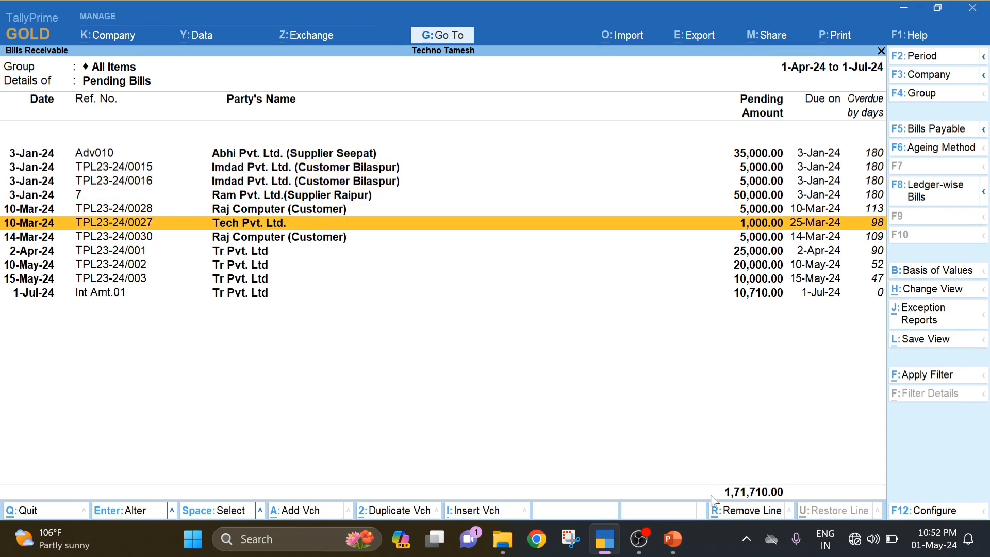
key(Down)
key(Down)
key(Down)
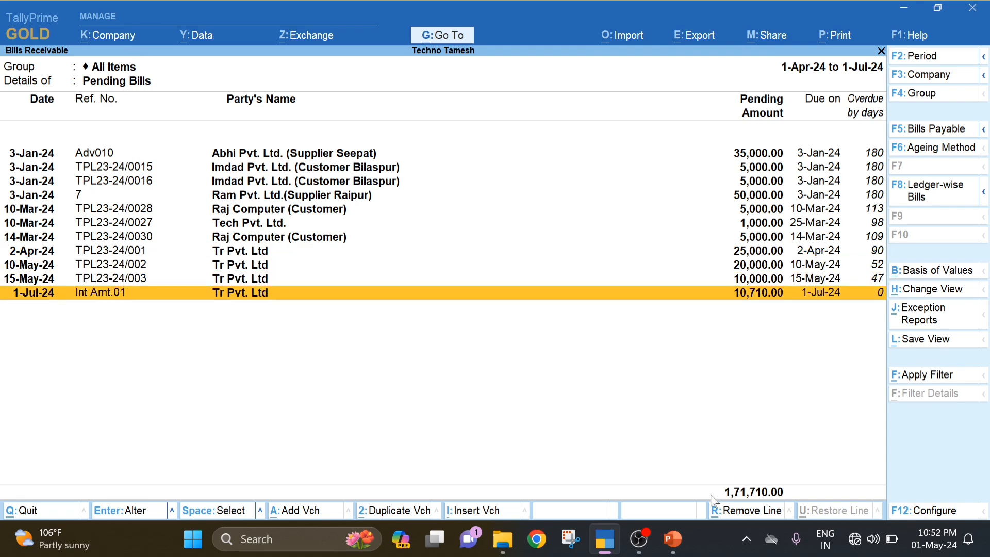
key(Up)
key(Up)
key(Up)
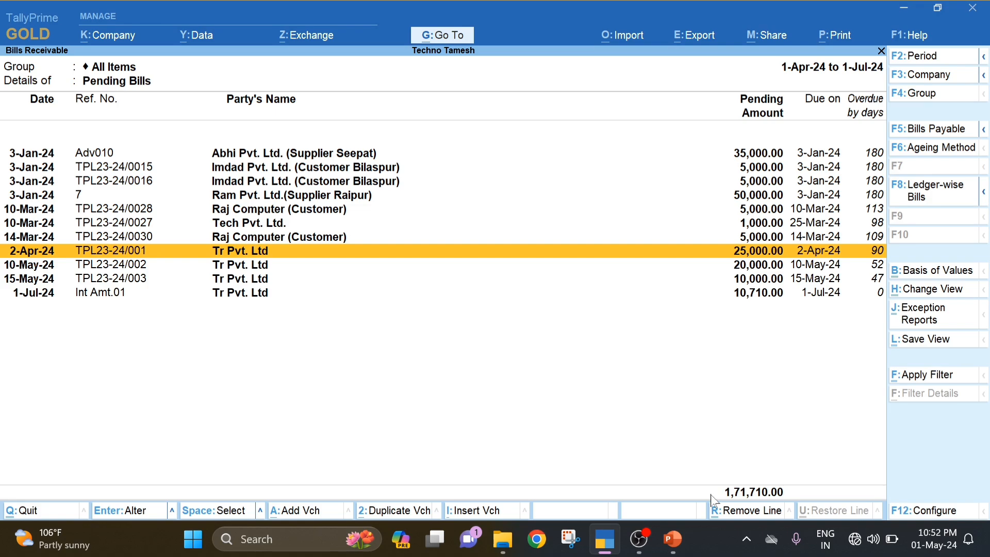
- Close the Bills Receivable report and return to the Gateway of Tally
key(Escape)
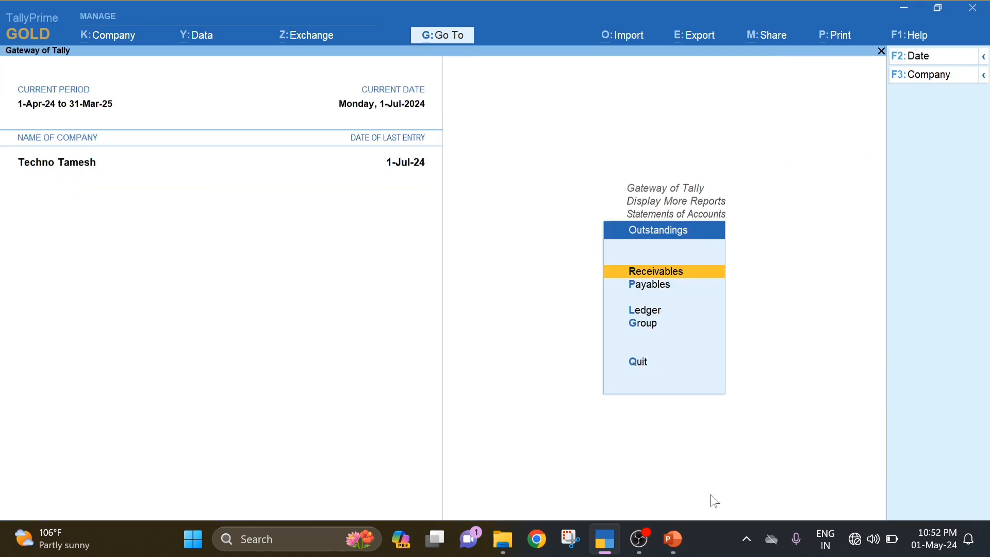
key(Escape)
key(Escape)
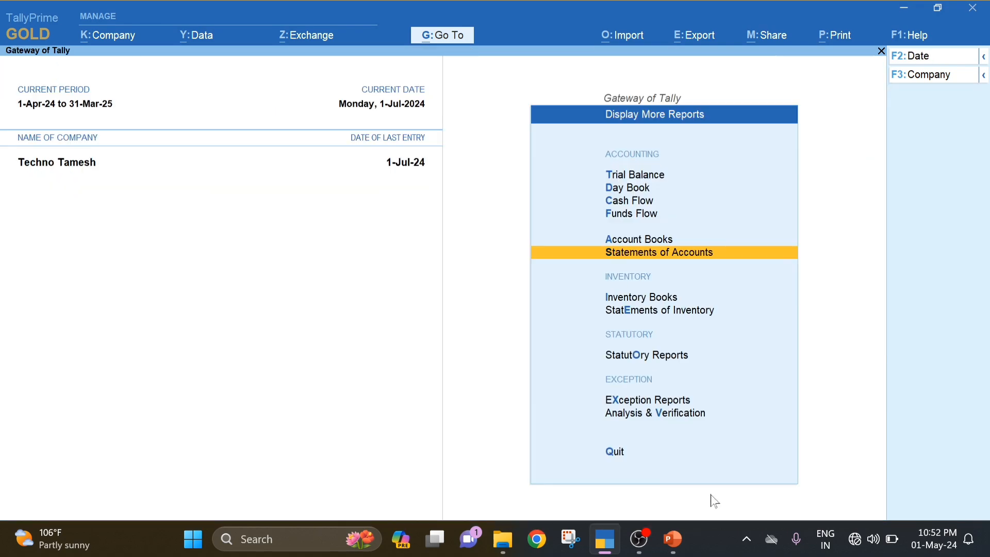
key(Escape)
key(Escape)
key(Escape)
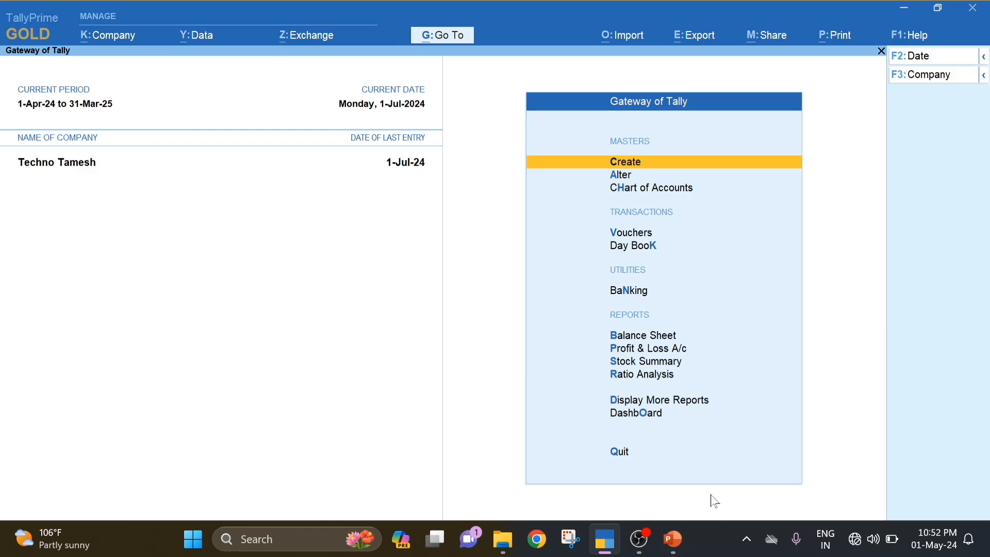
- Start a new Receipt voucher dated 1-Jul-24 with the cost centre class Not Applicable
key(Down)
key(Down)
key(Down)
key(Return)
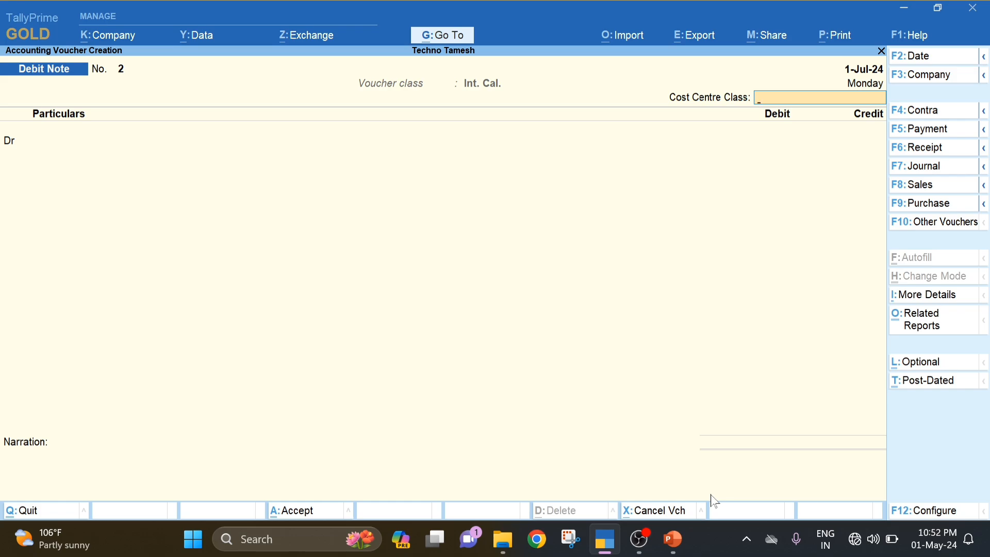
key(F6)
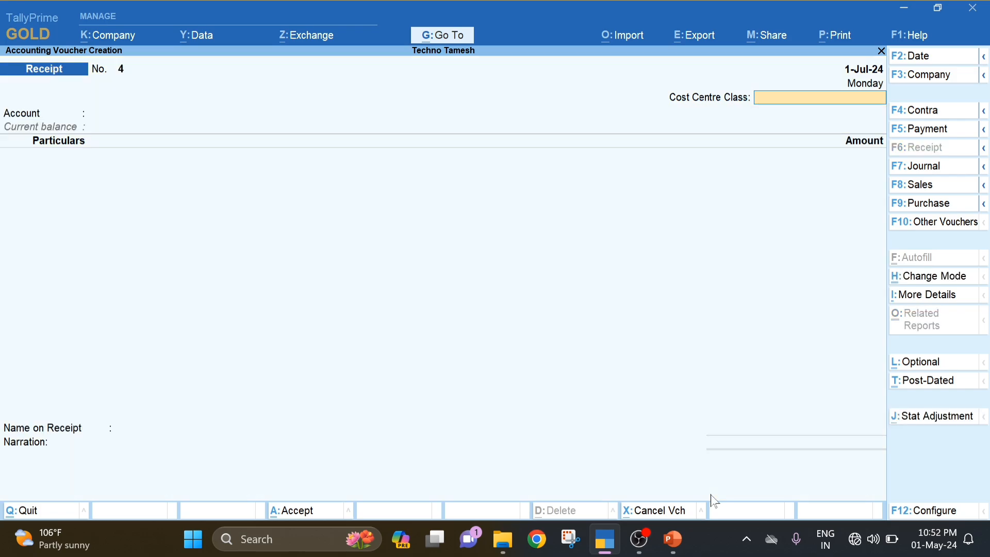
key(Return)
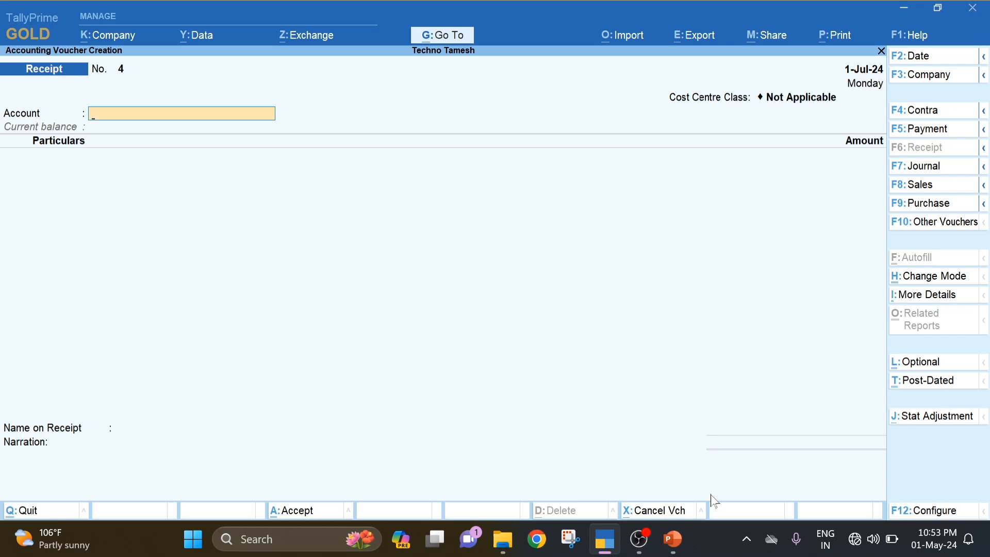
- Receive the payment into the Cash account and choose Tr Pvt. Ltd as the credited party
text(Cas)
key(Return)
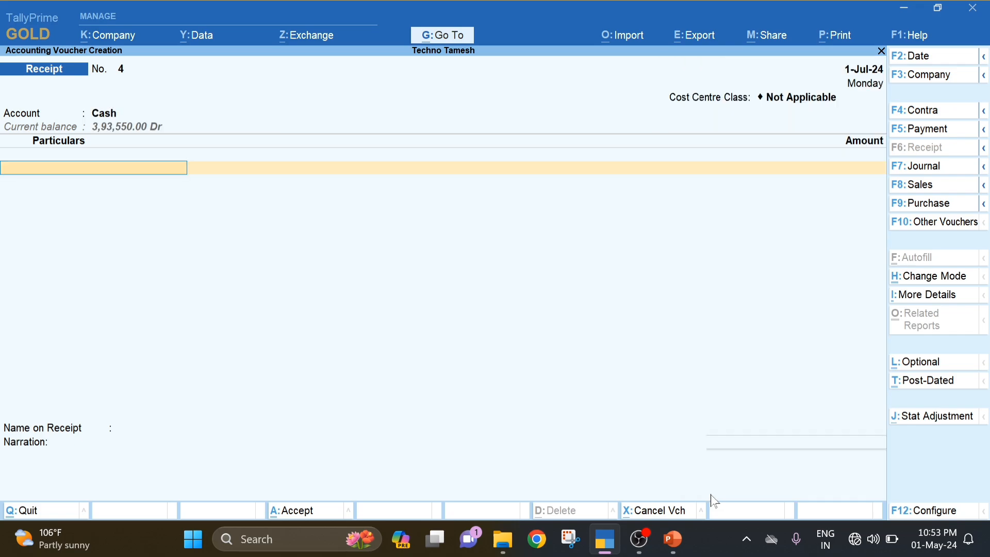
text(Tr)
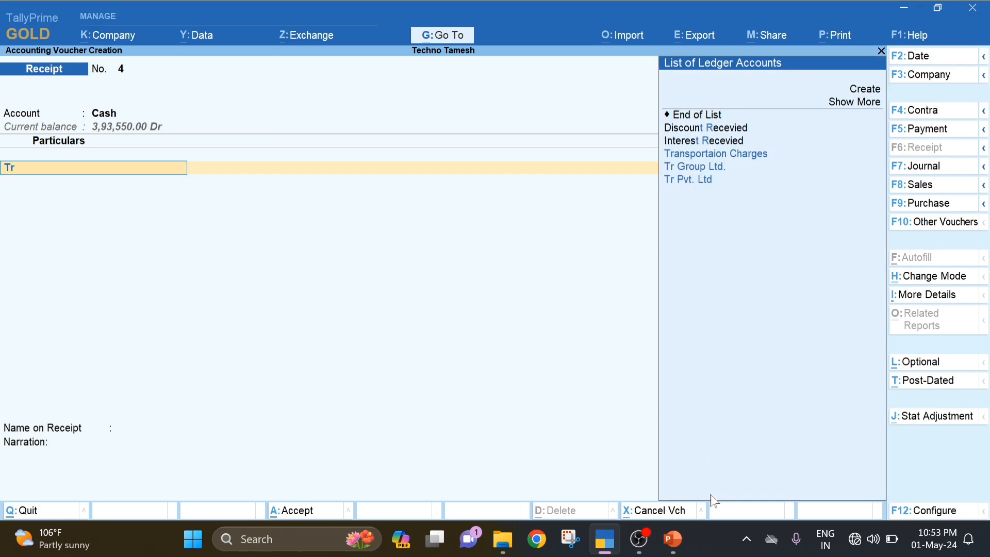
key(Down)
key(Down)
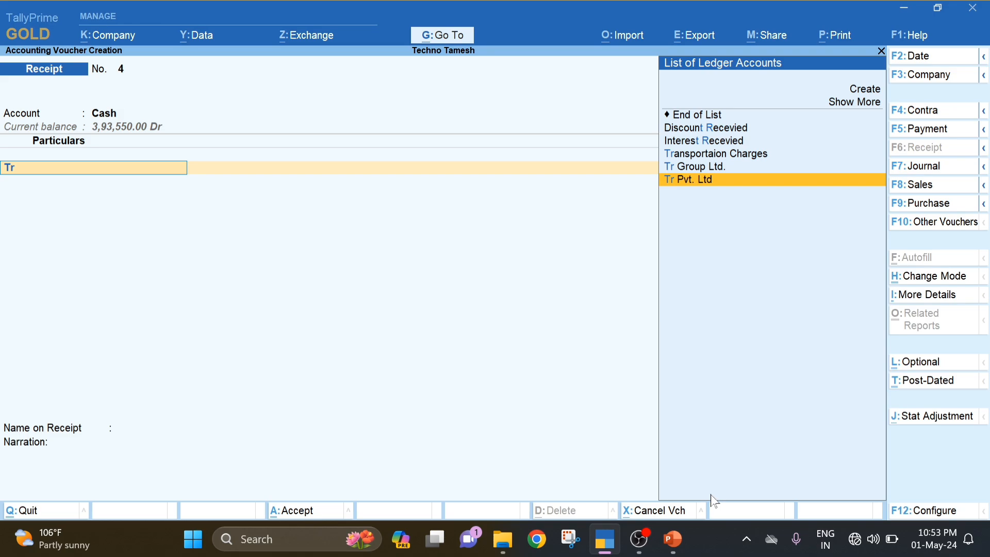
key(Return)
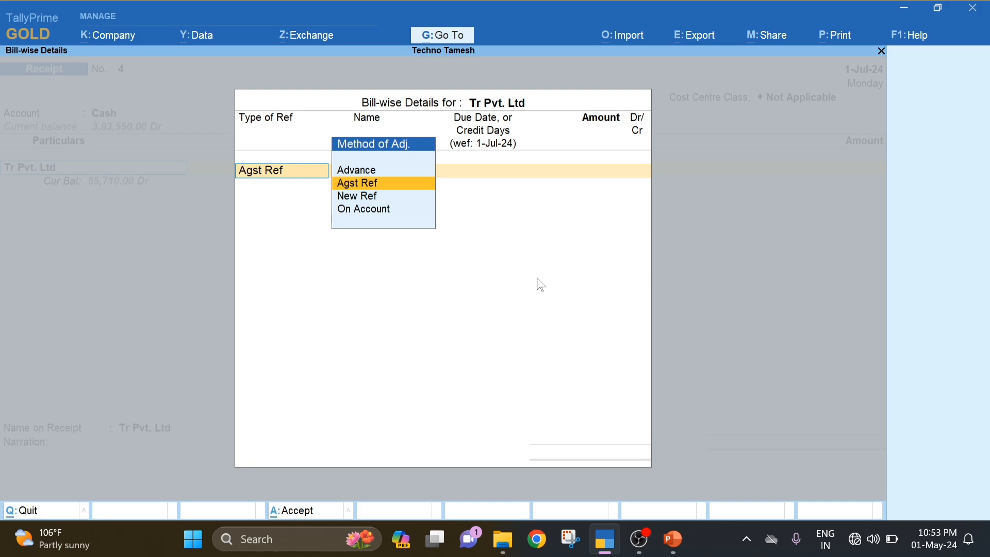
- Check the bill preallocation option in the voucher configuration and return to Tr Pvt. Ltd's bill-wise details
key(Escape)
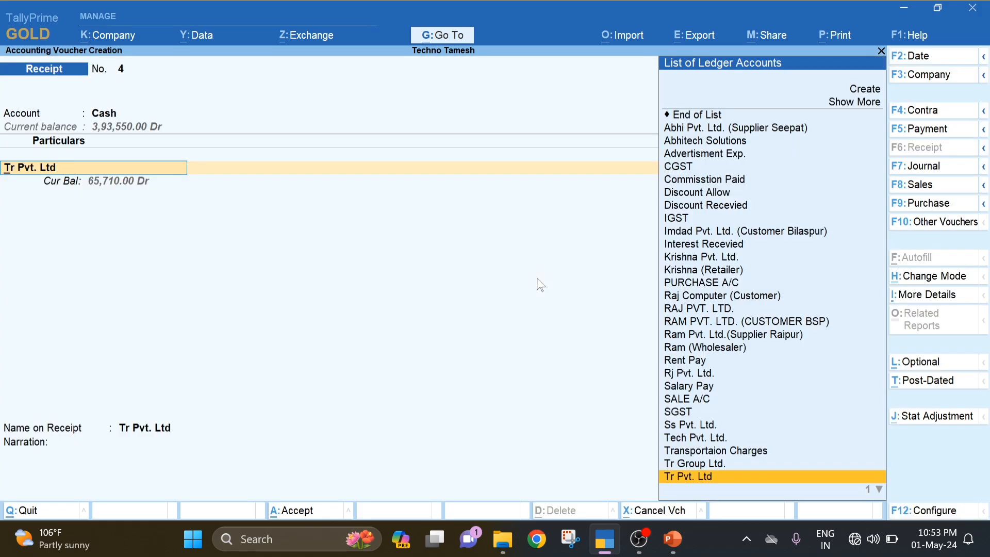
key(F12)
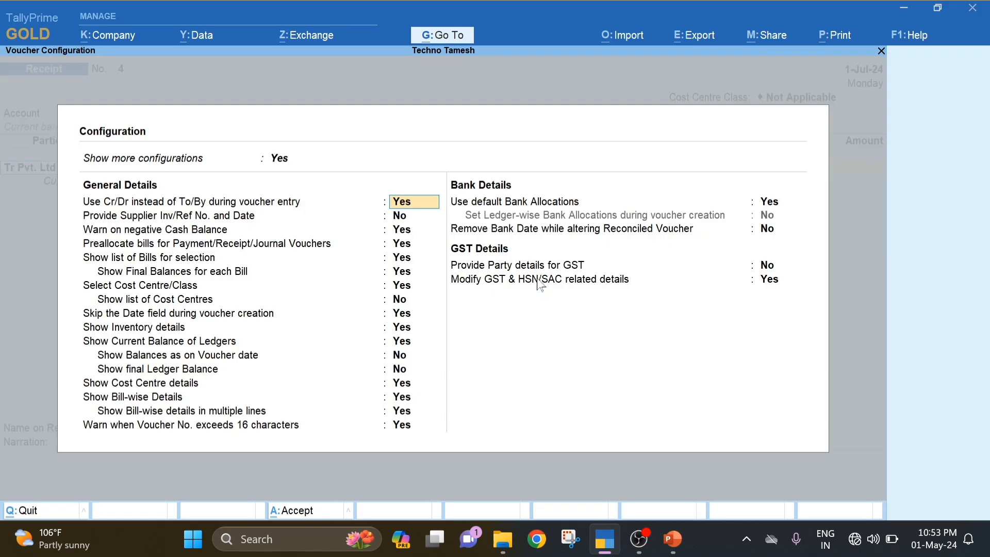
key(Down)
key(Down)
key(Down)
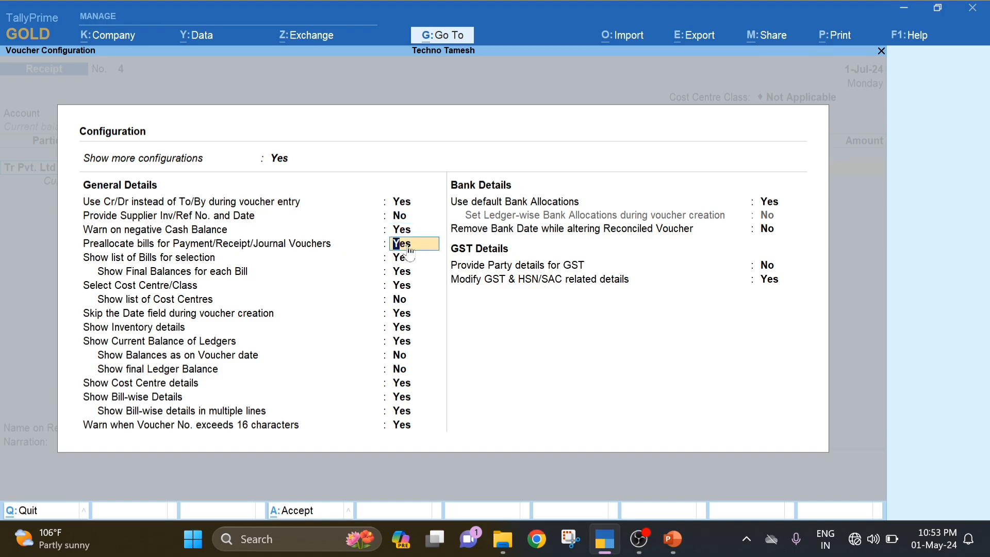
key(ctrl+a)
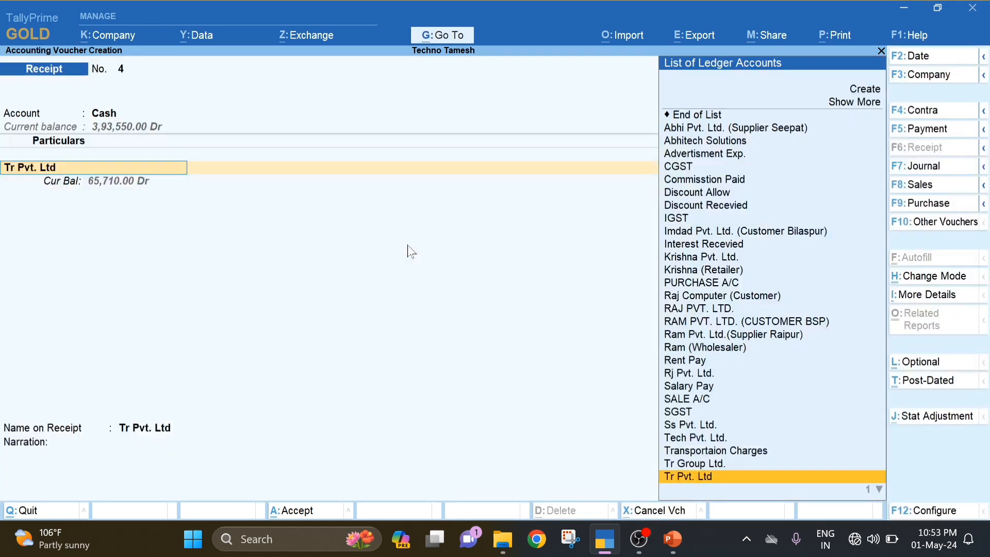
key(Return)
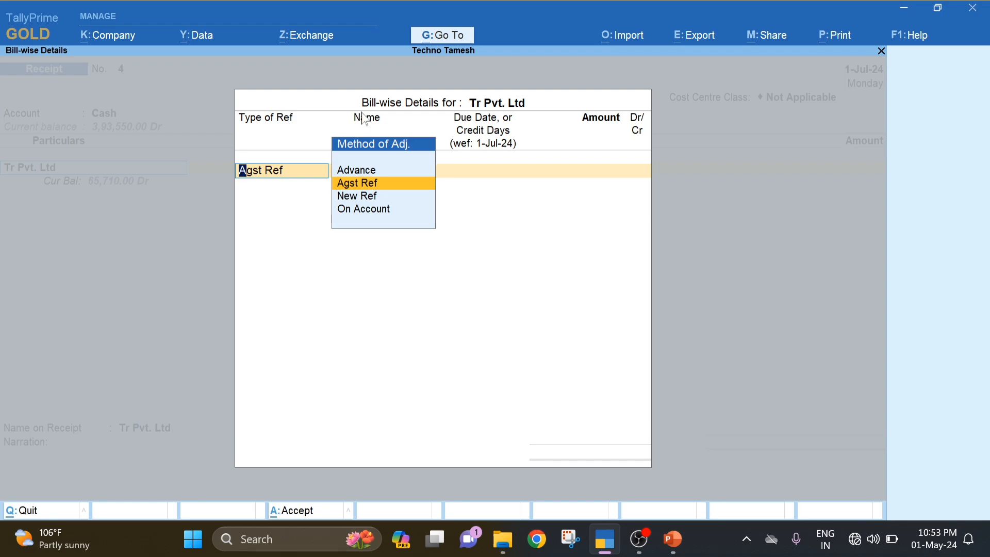
- Allocate 25,000.00 Cr as Agst Ref to Tr Pvt. Ltd's pending bill TPL23-24/001
key(Return)
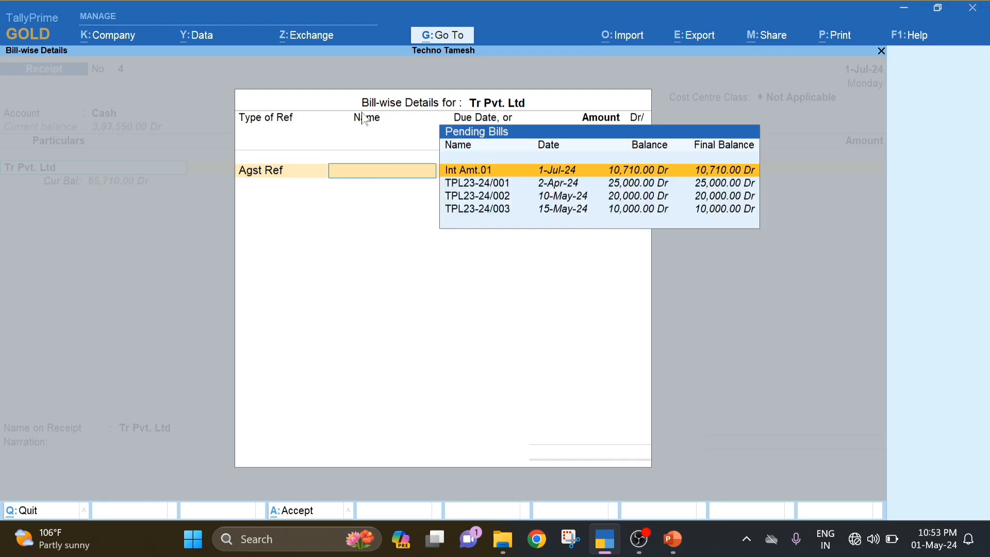
key(Down)
key(Down)
key(Up)
key(Up)
key(Down)
key(Down)
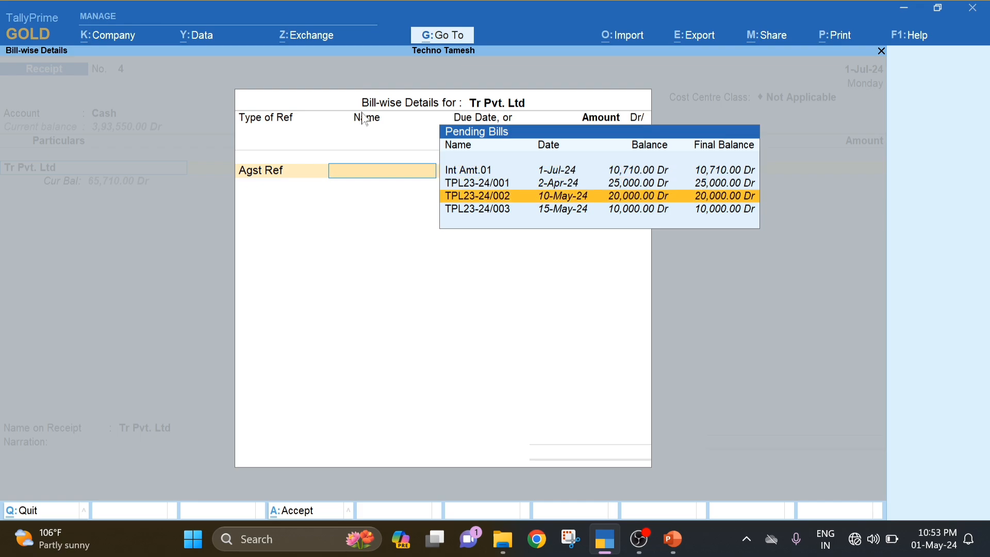
key(Up)
key(Down)
key(Up)
key(Up)
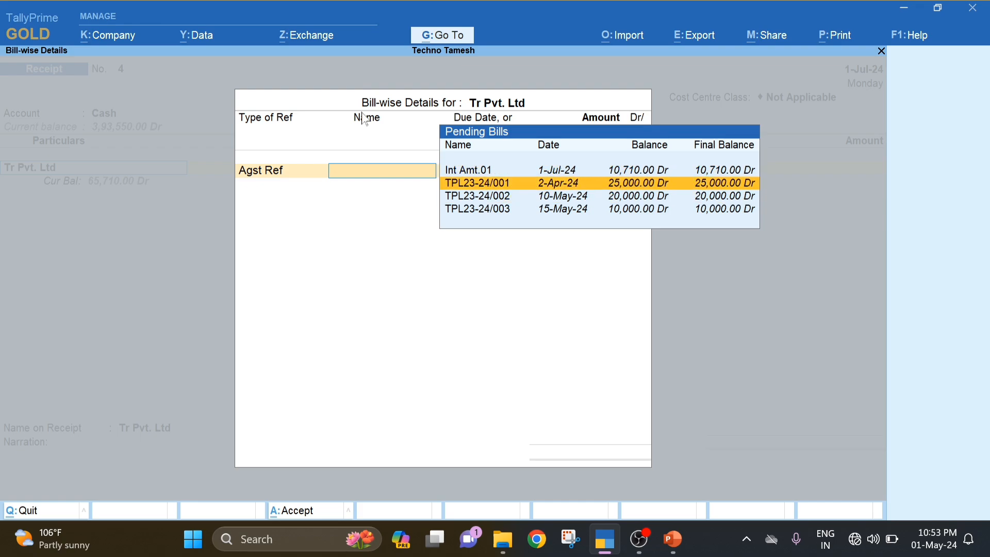
key(Down)
key(Up)
key(Down)
key(Return)
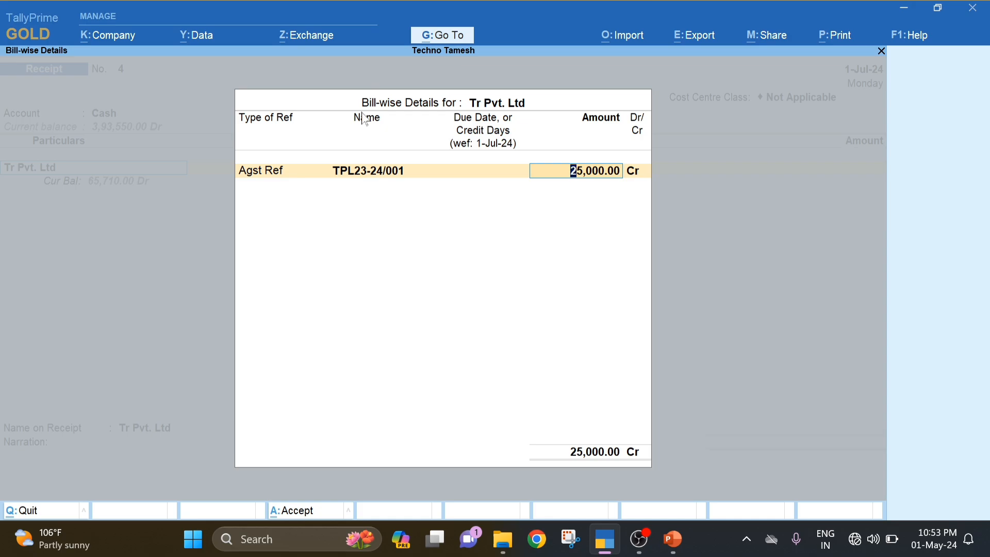
key(Return)
- Add a second Agst Ref allocation of 20,000.00 Cr for bill TPL23-24/002
key(Down)
key(Down)
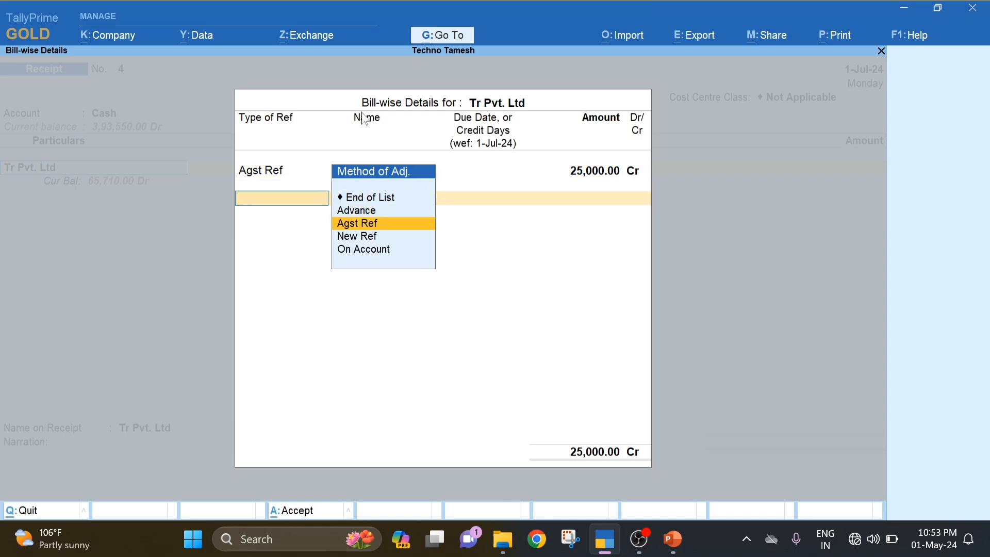
key(Return)
key(Down)
key(Return)
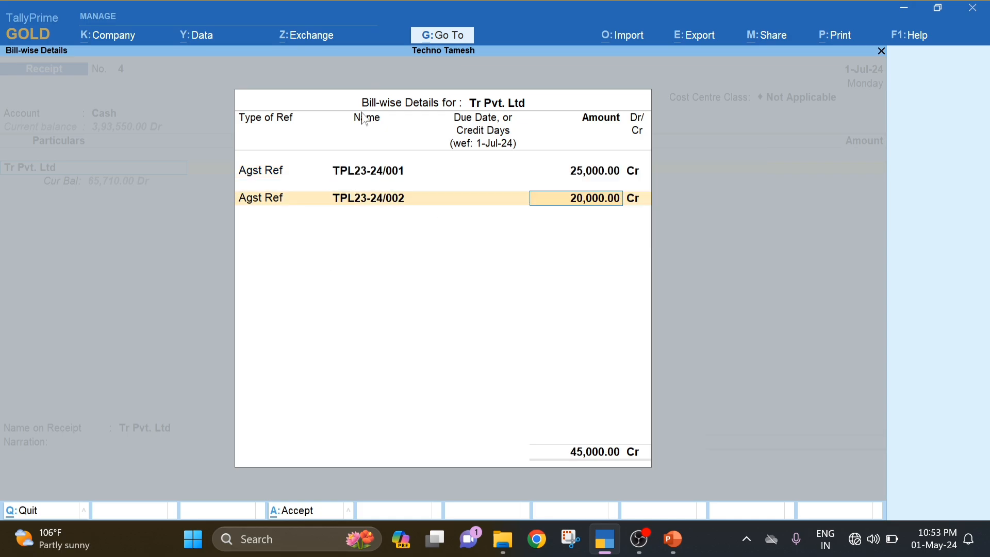
key(Return)
key(Return)
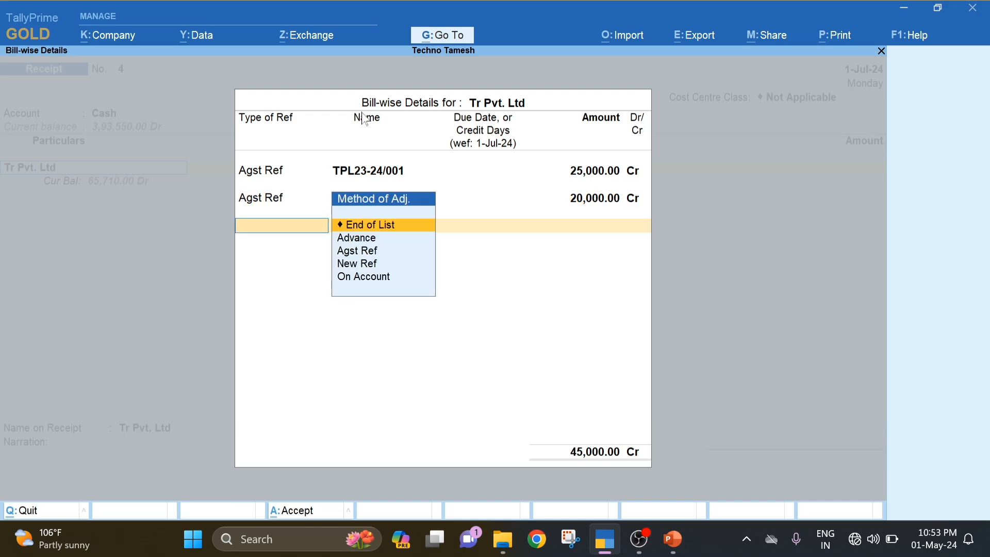
- Add a third Agst Ref allocation of 10,000.00 Cr for bill TPL23-24/003
key(Down)
key(Down)
key(Return)
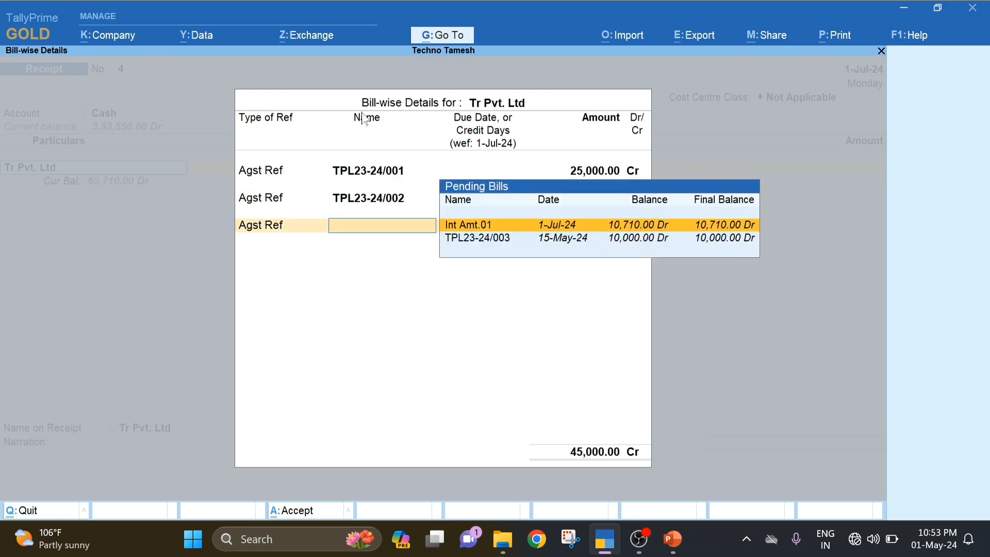
key(Down)
key(Return)
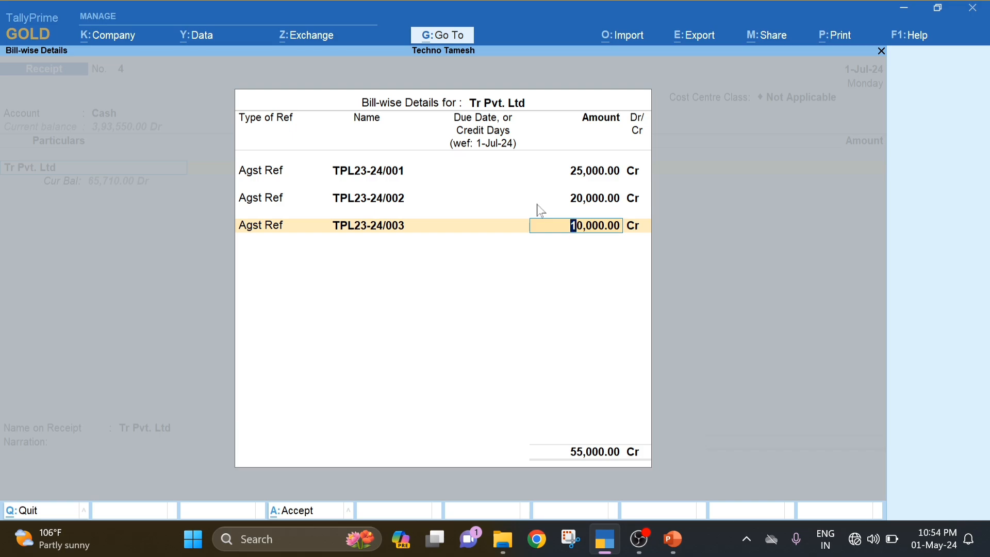
key(Return)
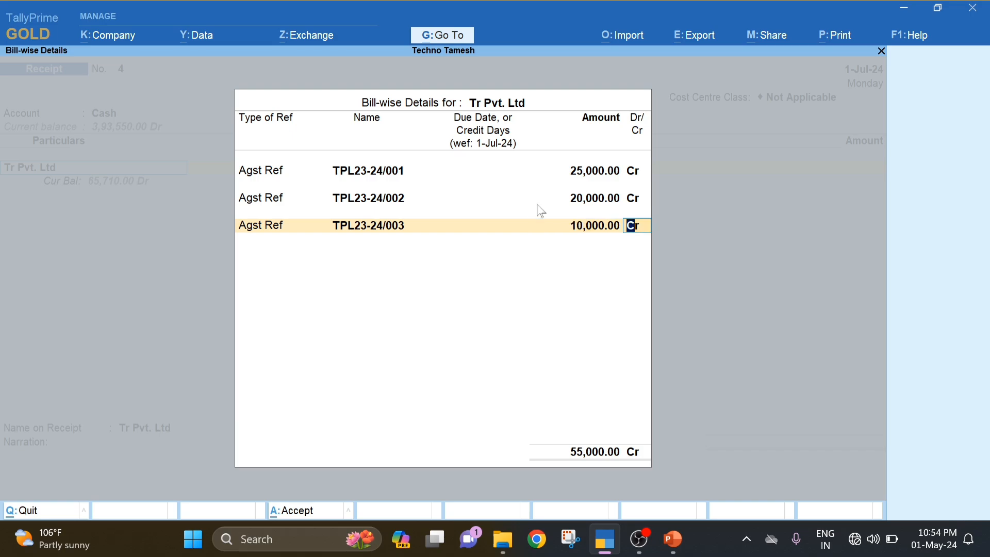
key(Return)
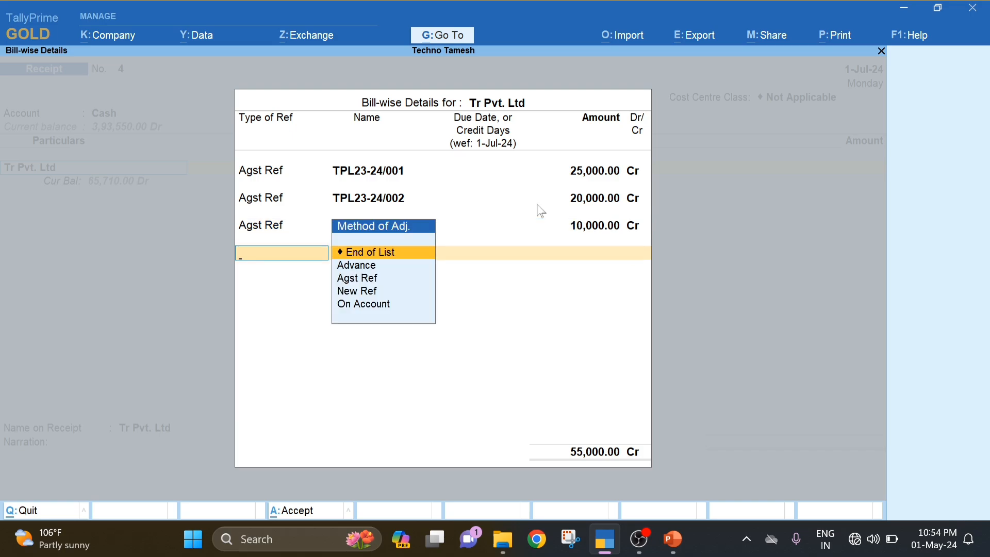
- Allocate 10,710.00 Cr as Agst Ref to the interest reference Int Amt.01
key(Down)
key(Down)
key(Return)
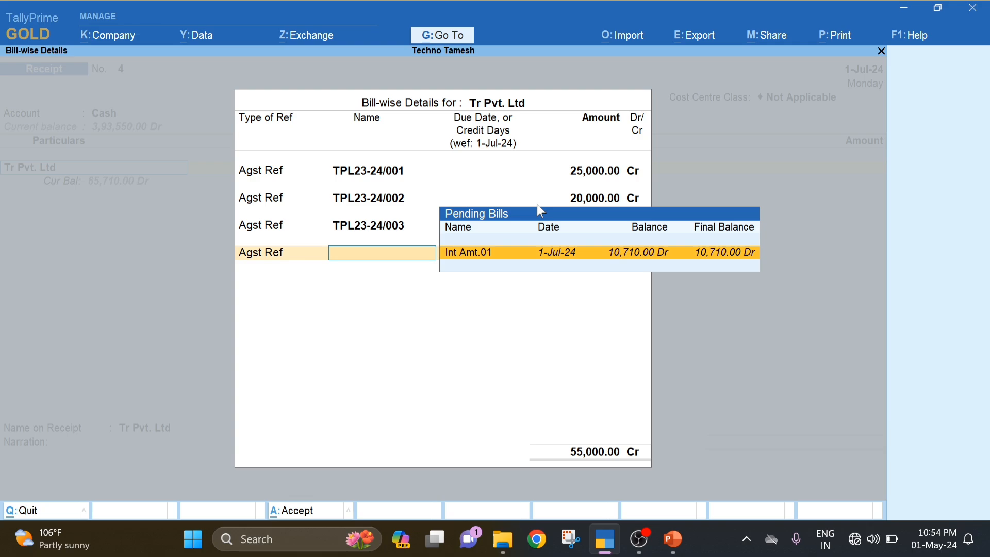
click(490, 257)
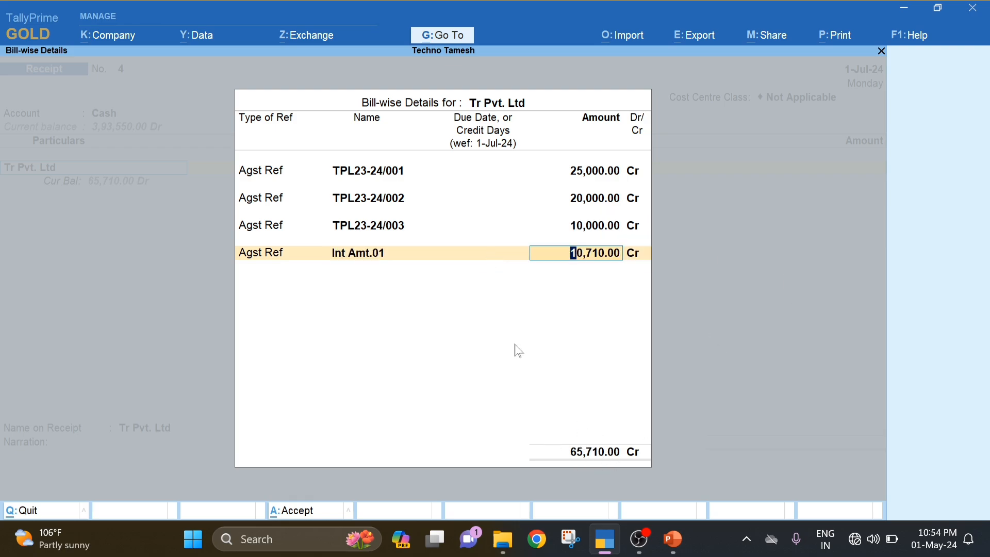
key(Return)
key(Return)
- End the bill allocation list and save Tr Pvt. Ltd's receipt for 65,710.00 without a narration
key(Return)
key(Return)
key(Return)
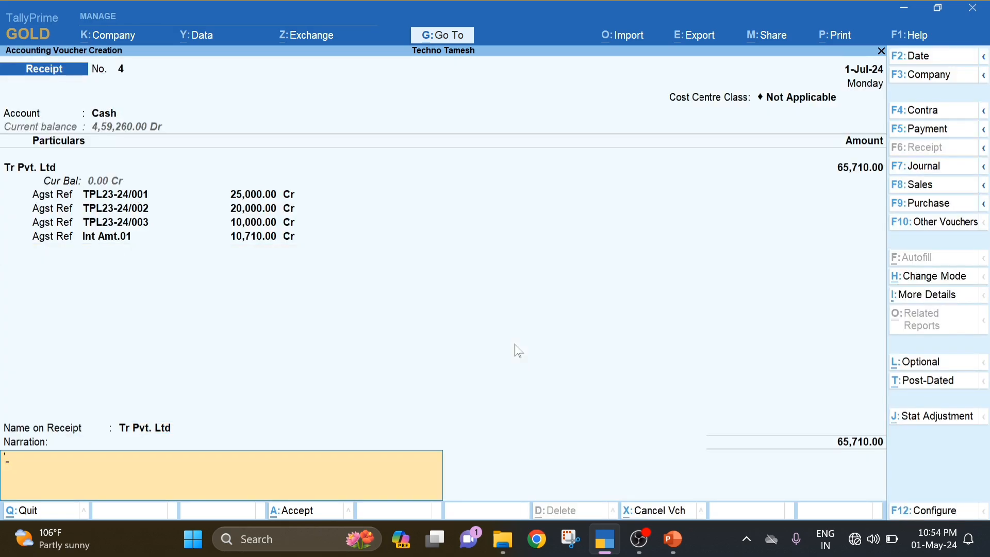
key(Return)
key(Return)
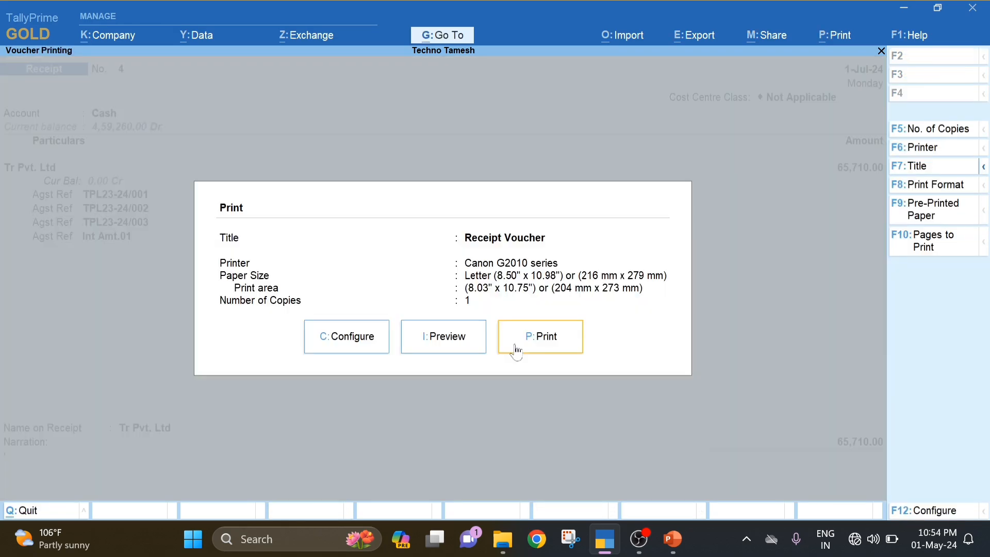
- Preview the printed receipt voucher, then leave printing and voucher entry
key(i)
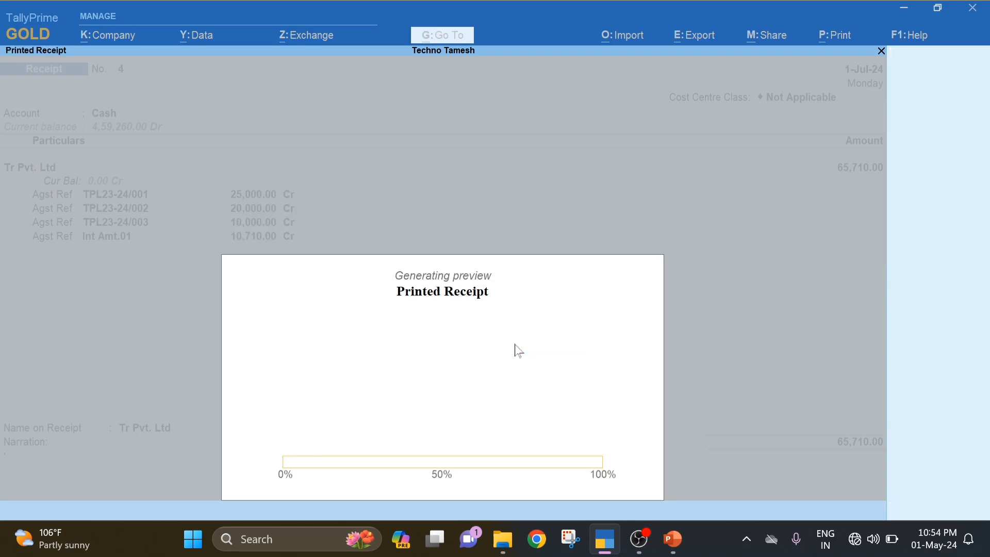
key(Escape)
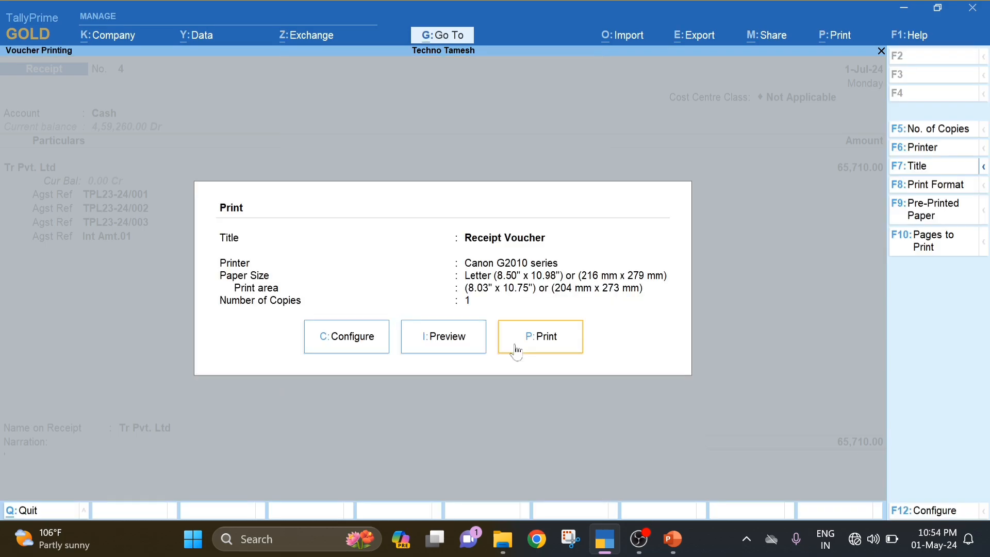
key(p)
key(Escape)
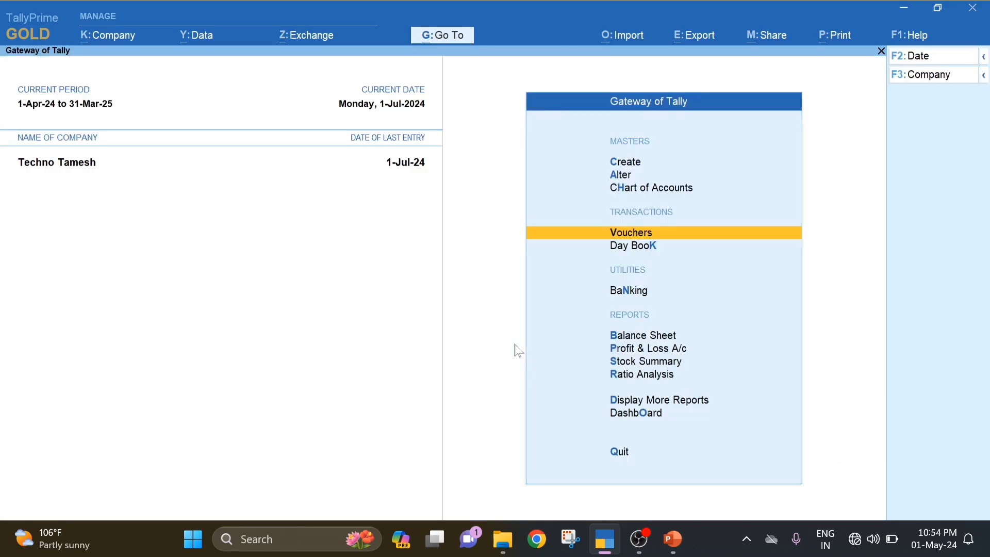
- Open the Display More Reports list from the Gateway of Tally
key(Down)
key(Down)
key(Down)
key(Down)
key(Down)
key(Down)
key(Down)
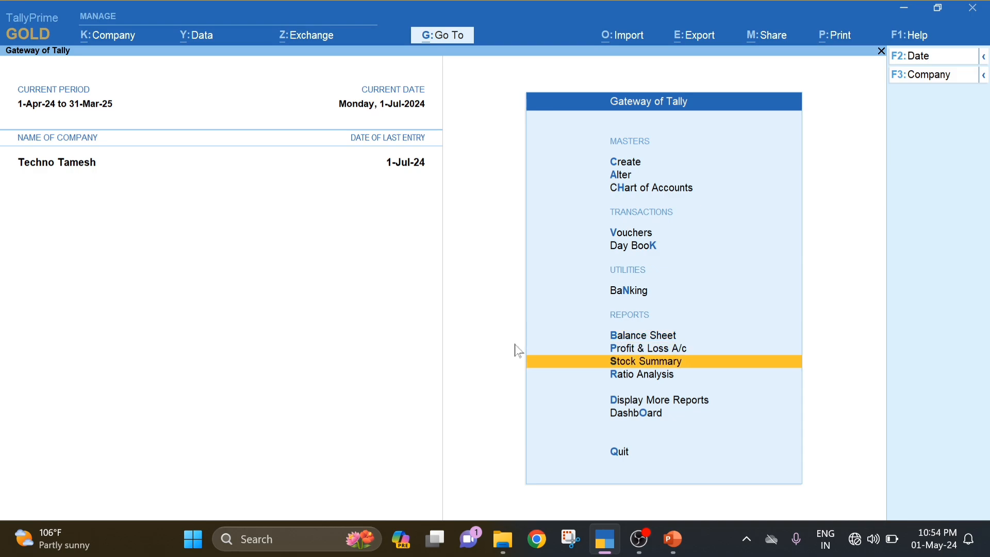
key(Return)
- Open the Statements of Accounts reports
key(Up)
key(Up)
key(Up)
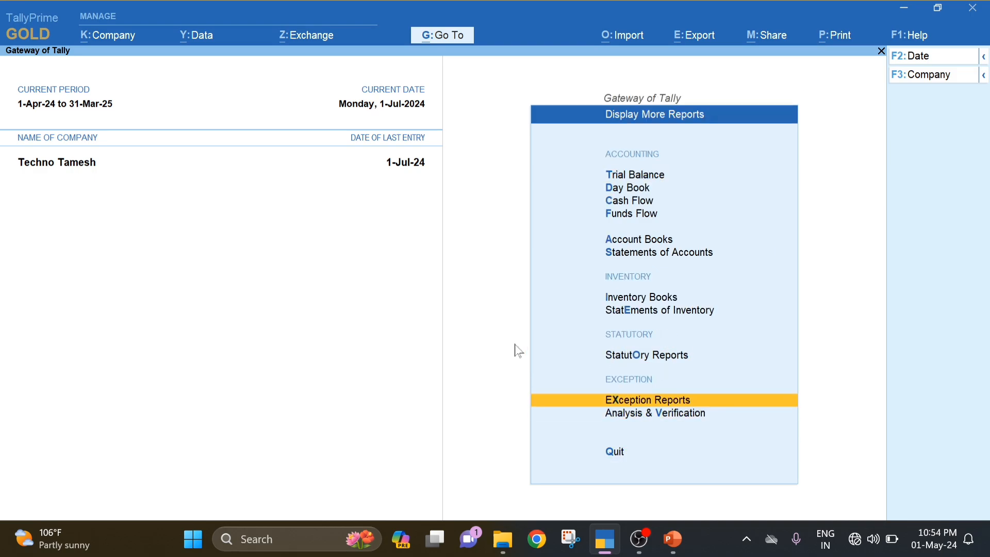
key(Down)
key(Down)
key(Down)
key(Down)
key(Down)
key(Down)
key(Down)
key(Down)
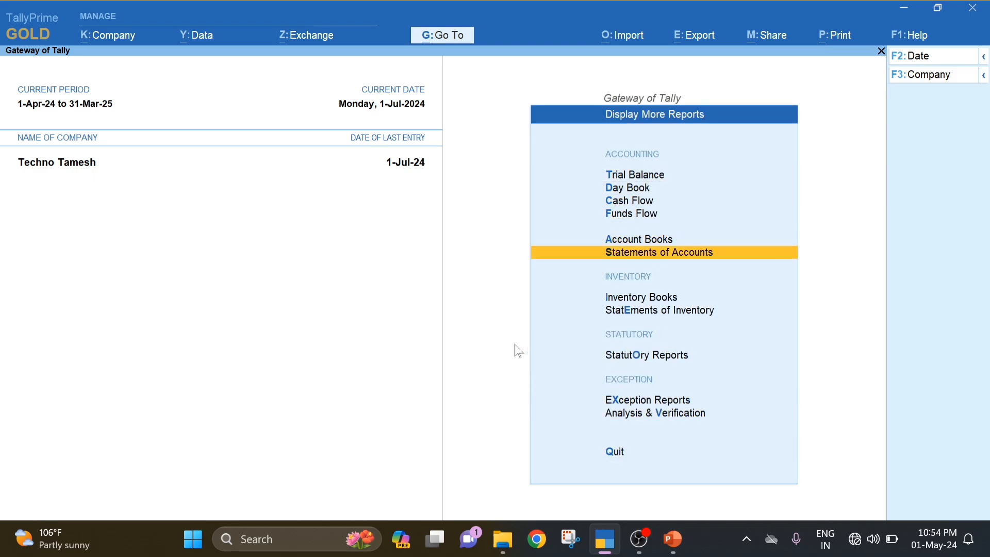
key(Up)
key(Up)
key(Down)
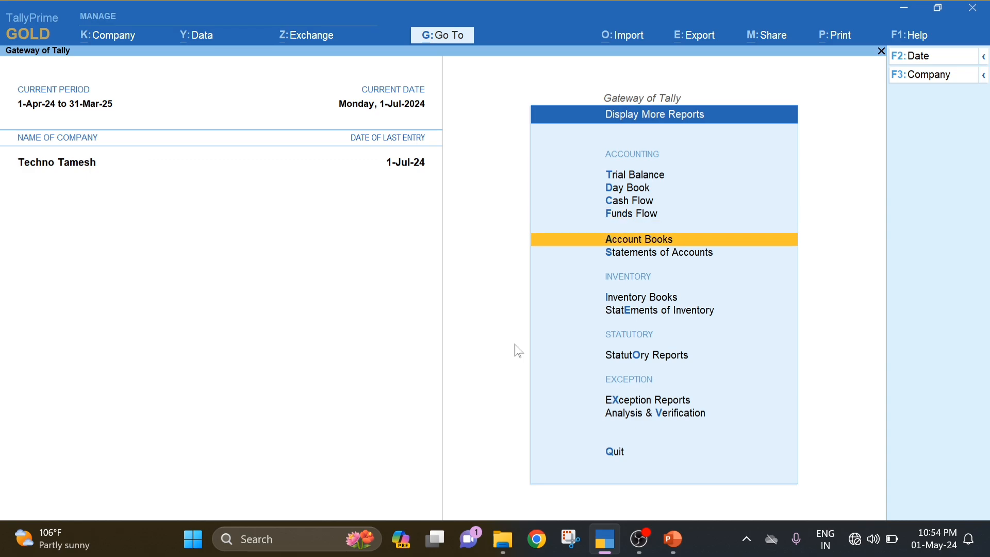
key(Down)
key(Return)
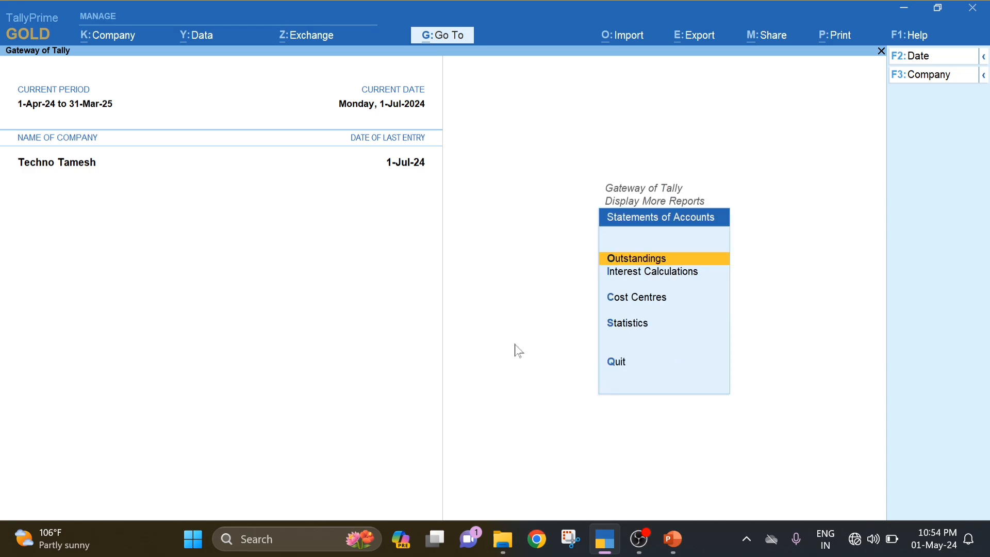
- Display the ledger-wise Interest Calculation report for Tr Pvt. Ltd to check for pending interest
key(Down)
key(Return)
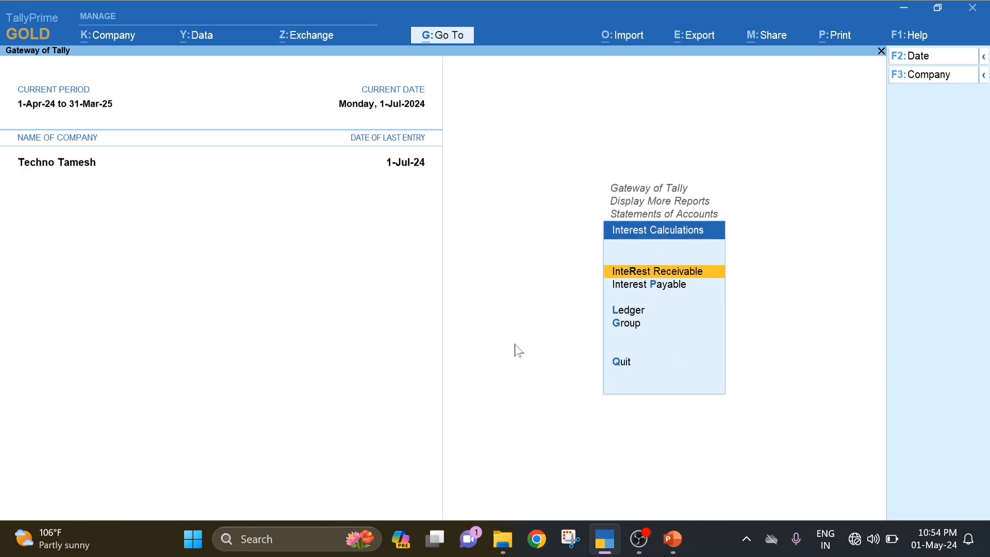
key(Down)
key(Down)
key(Down)
key(Up)
key(Return)
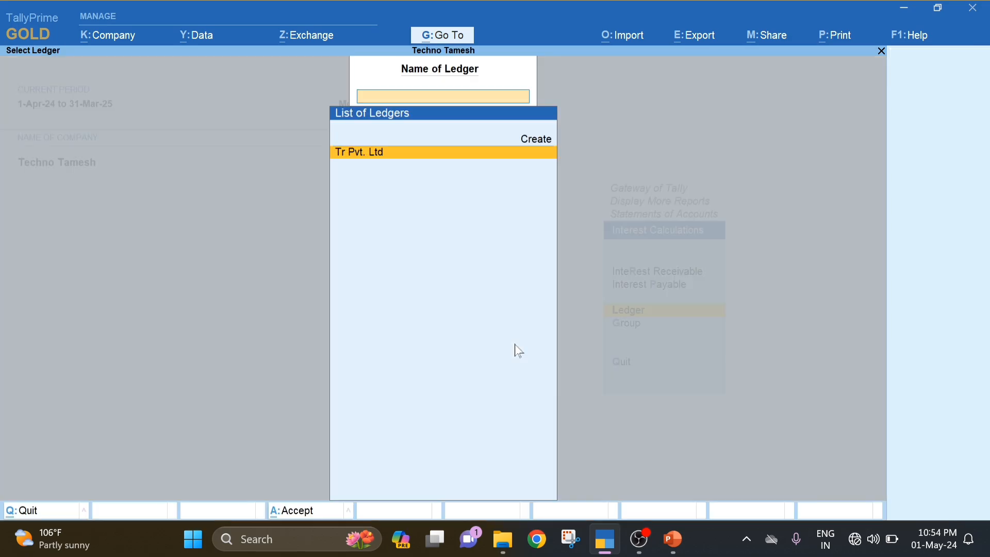
key(Return)
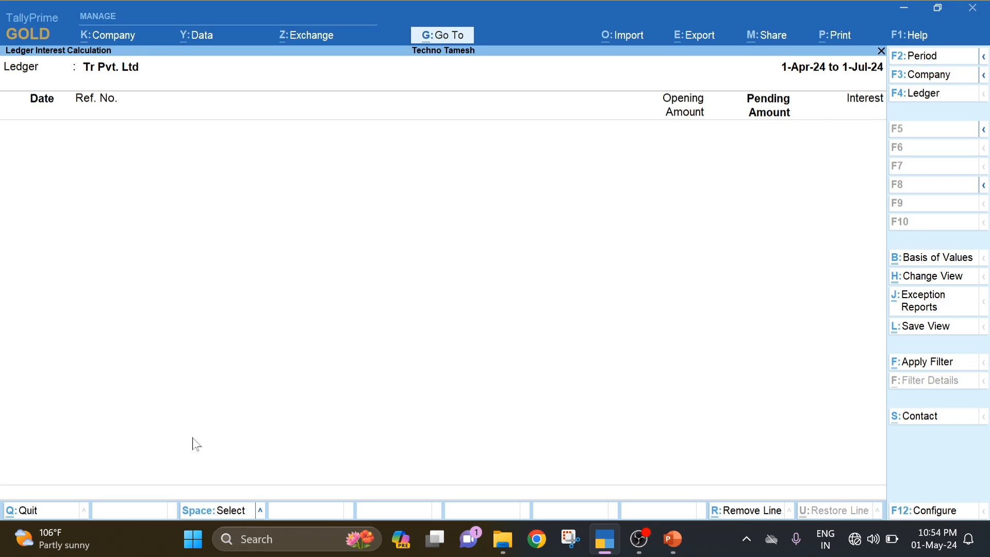
- Leave the ledger interest report and return to the Display More Reports list
key(Escape)
key(Escape)
key(Escape)
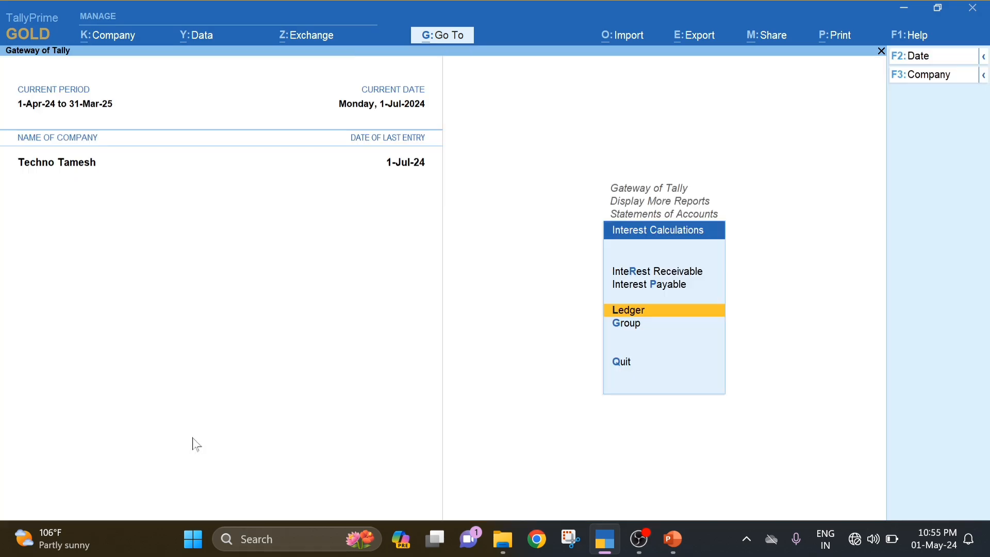
key(Up)
key(Escape)
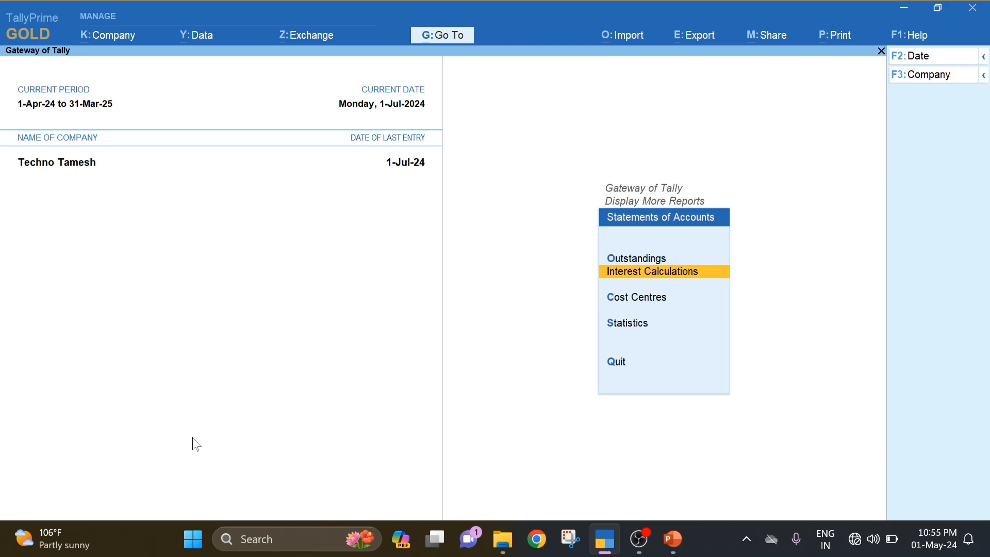
key(Escape)
- Display the Ledger Vouchers report for Tr Pvt. Ltd from the Account Books
key(Up)
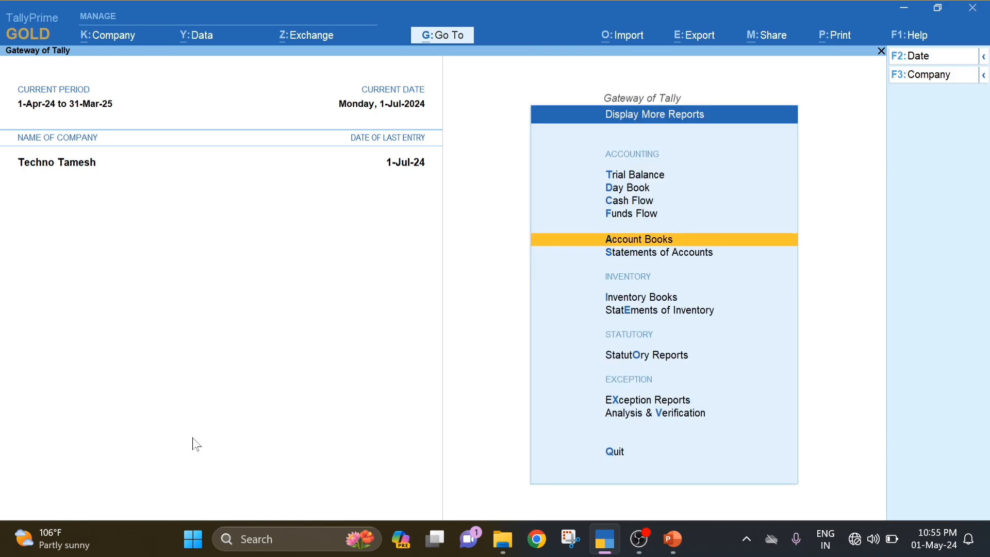
key(Return)
key(Down)
key(Return)
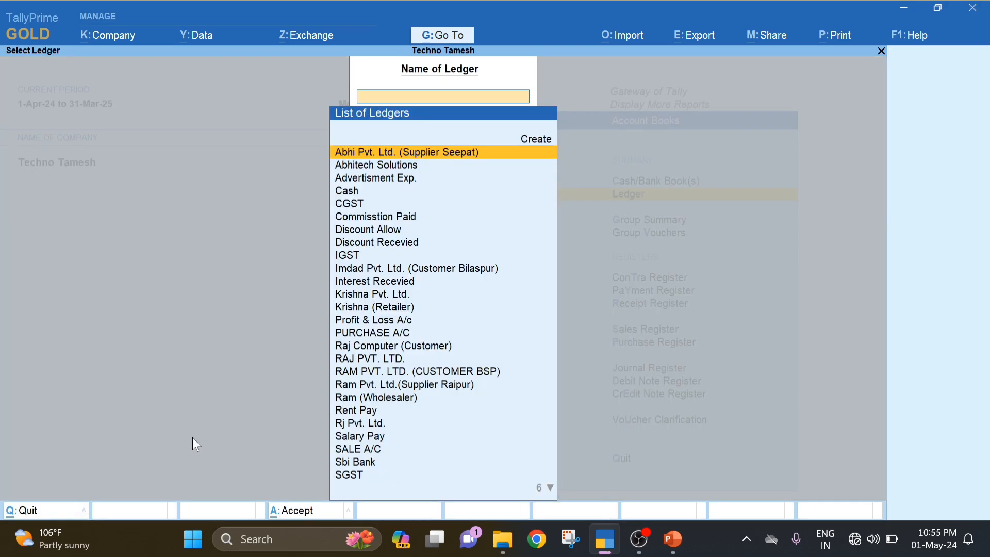
text(Tr)
key(Down)
key(Down)
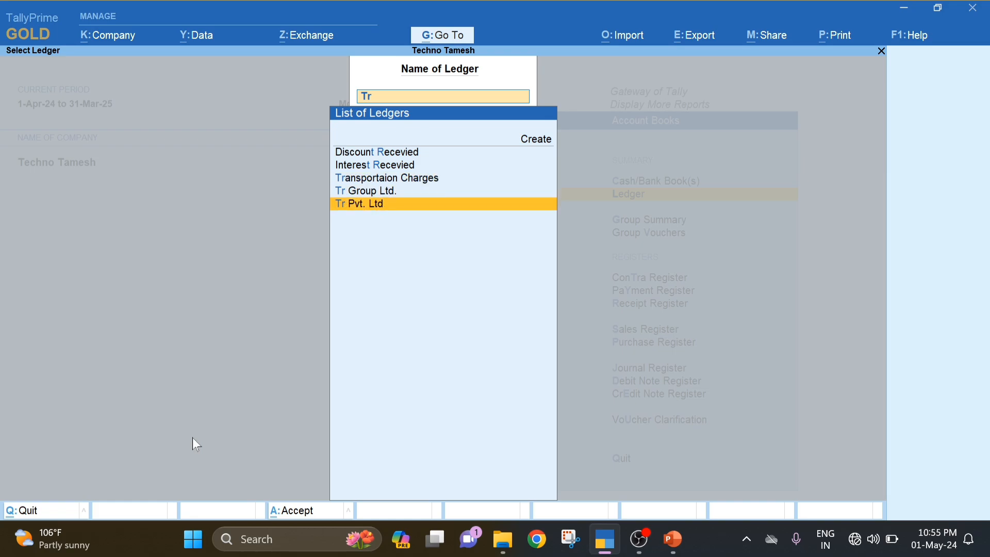
key(Return)
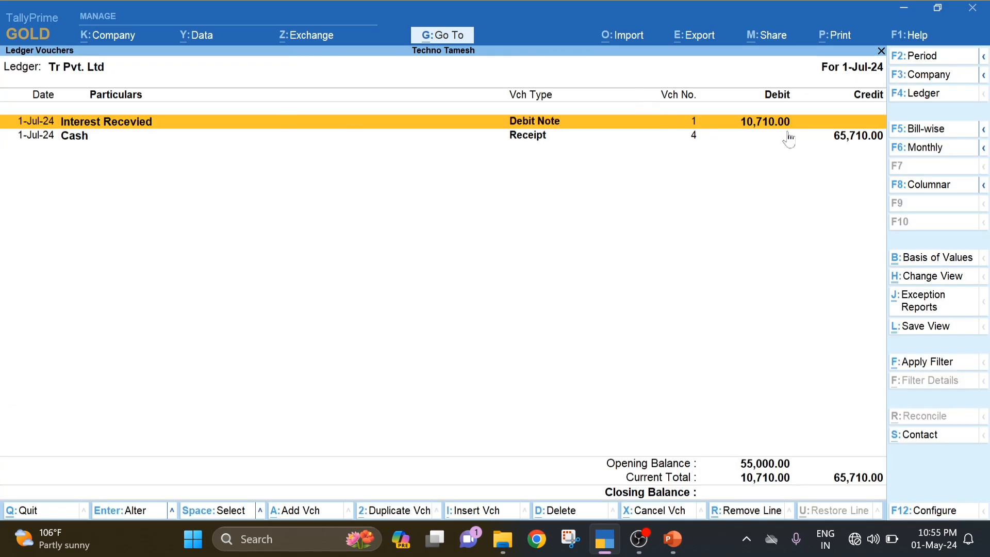
- Review Tr Pvt. Ltd's debit note and cash receipt entries, then return to the Gateway of Tally
key(Down)
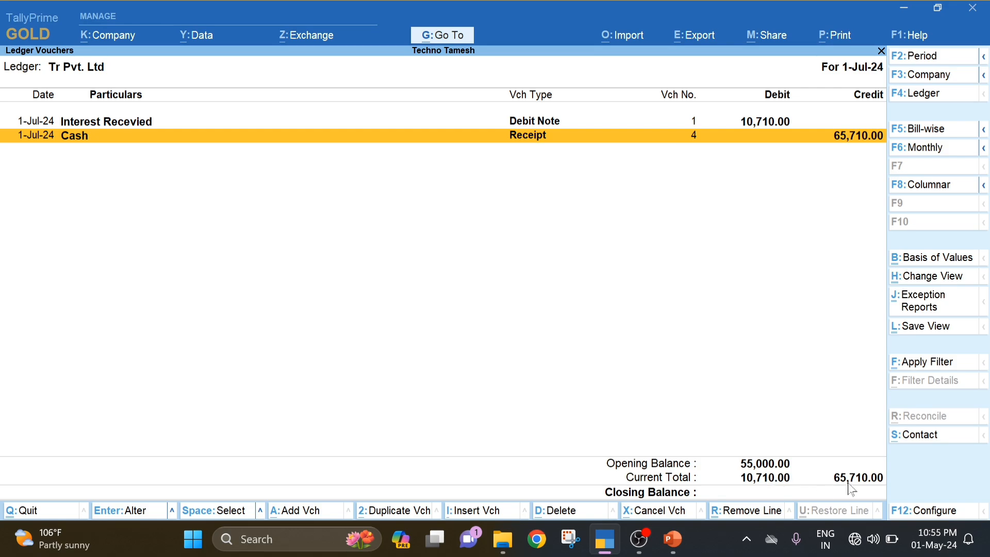
key(Escape)
key(Escape)
key(Escape)
key(Escape)
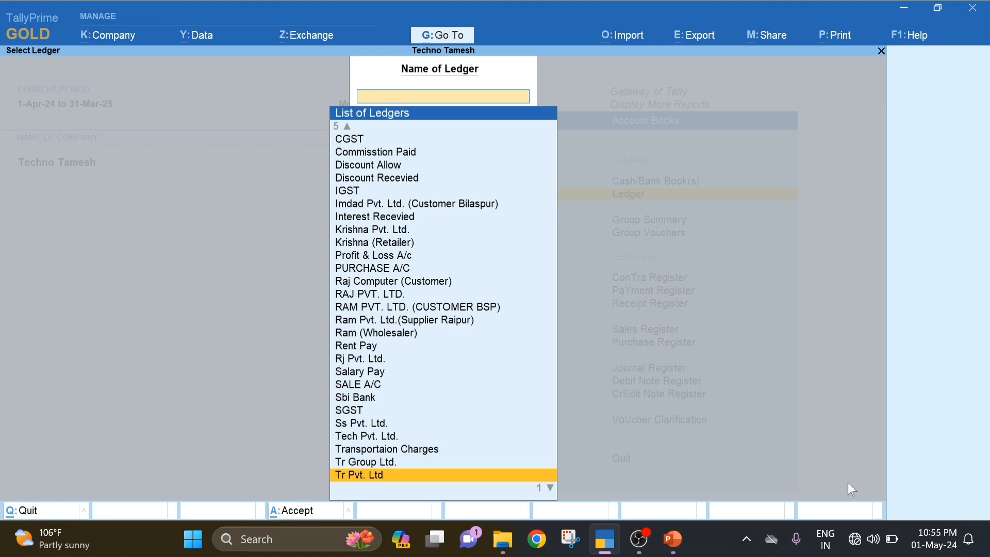
key(Escape)
key(Escape)
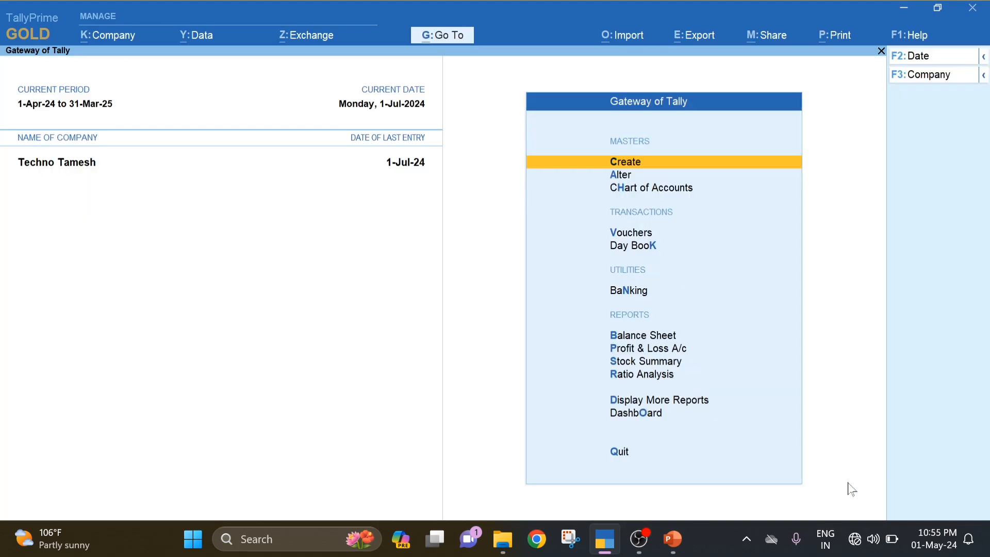
- Switch to the PowerPoint slide to review the Tr Pvt. Ltd transaction list, then return to TallyPrime
key(alt+Tab)
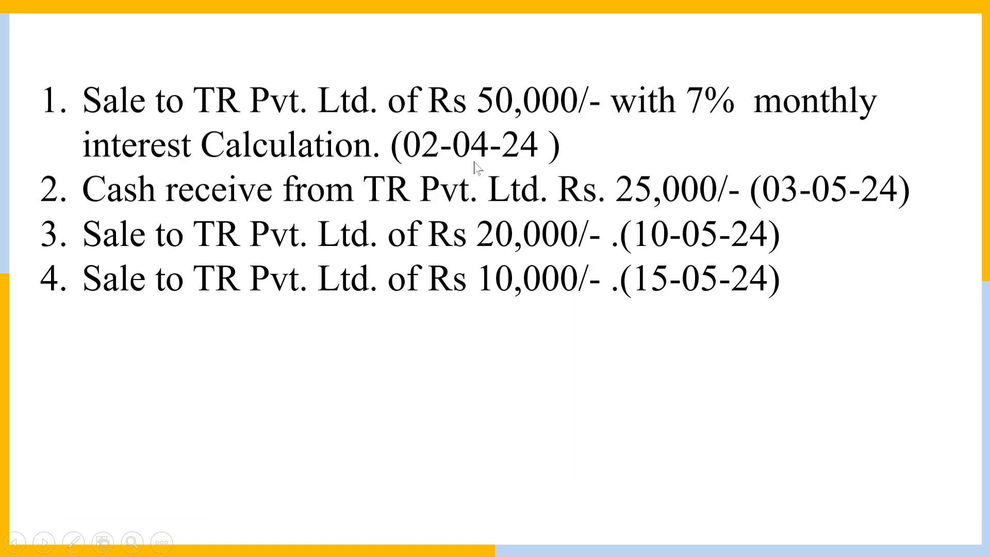
key(alt+Tab)
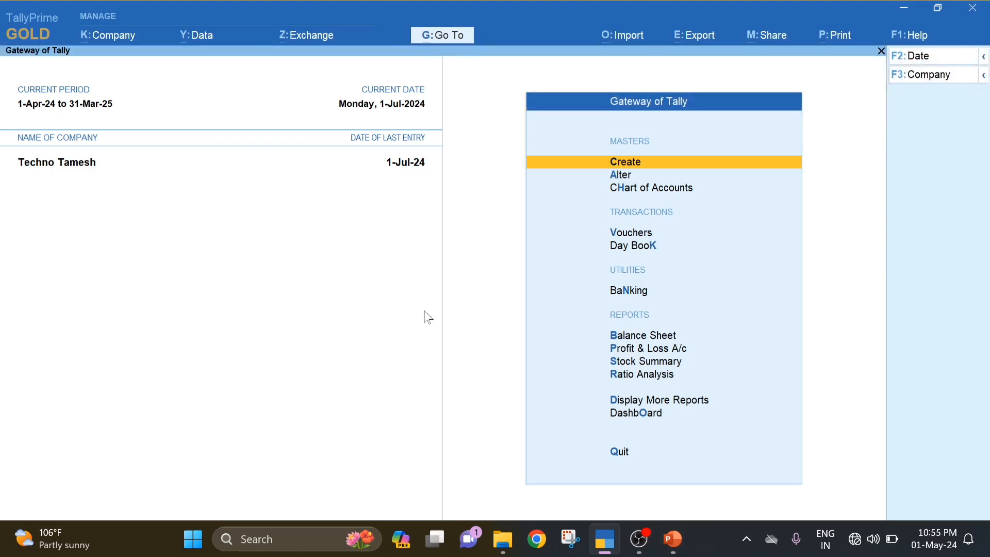